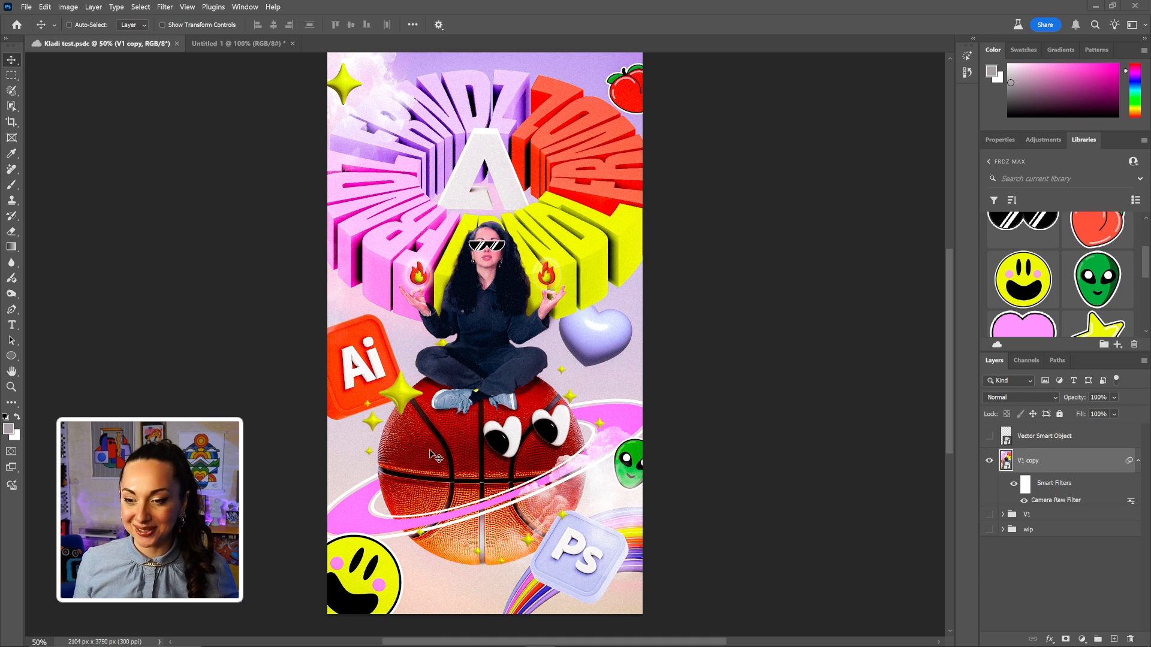
# Switch to the FRNDZ vector assets V1.ai file in Illustrator and zoom into the swatch colour-code cards.
pyautogui.moveTo(432, 646)
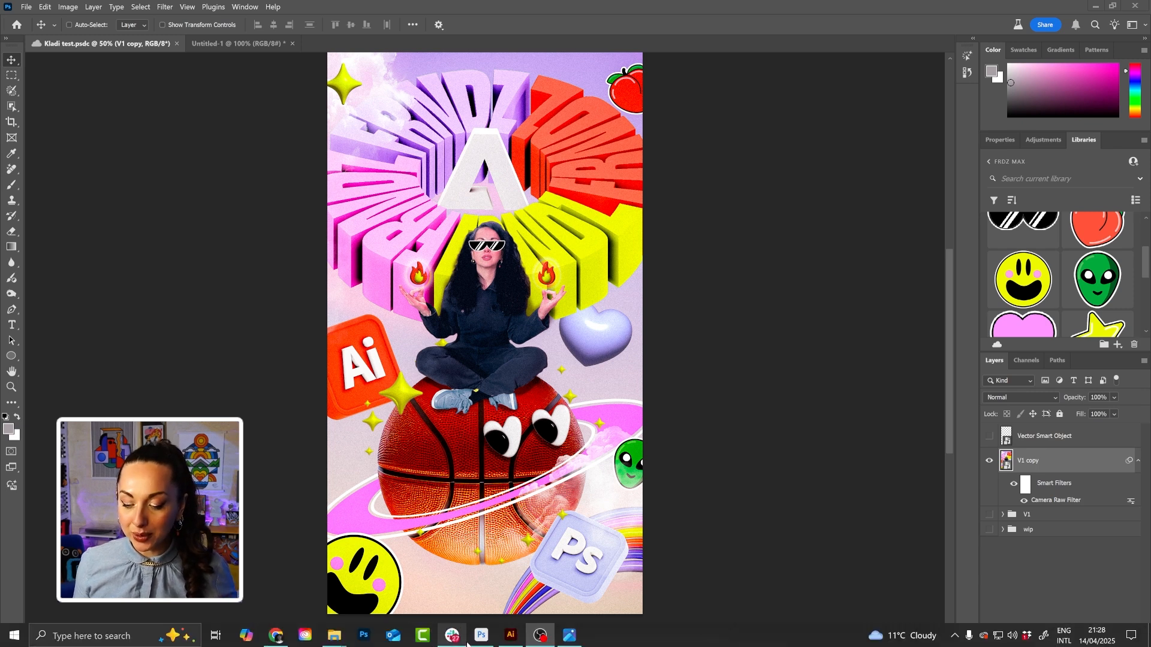
pyautogui.click(511, 635)
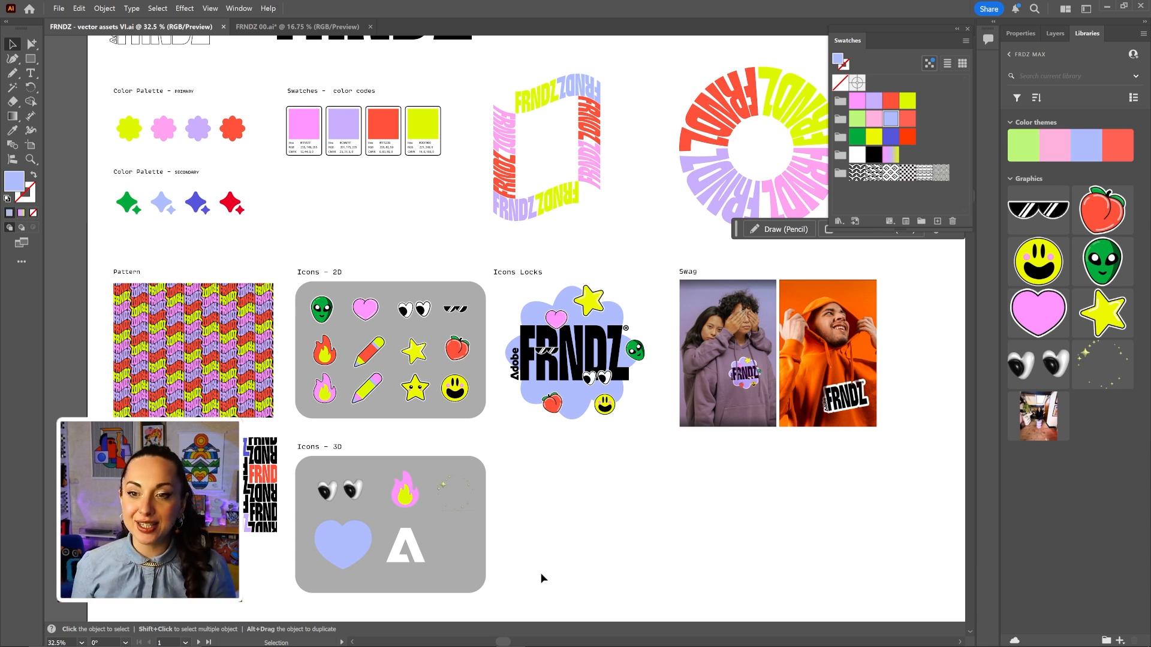
pyautogui.scroll(3, 510, 506)
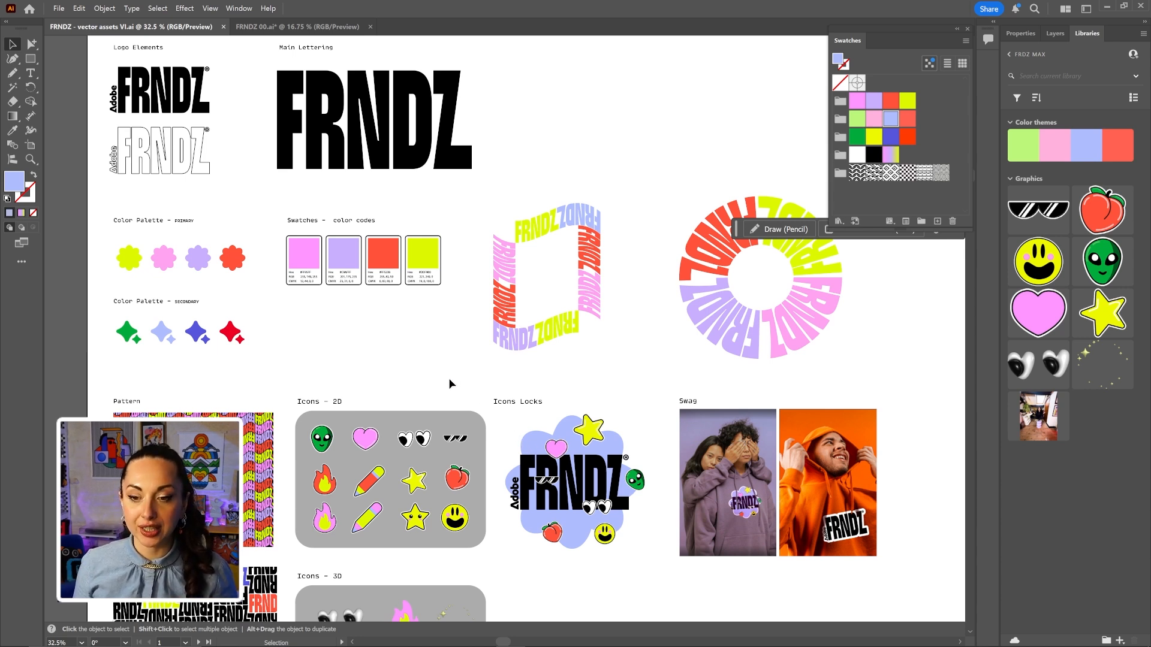
pyautogui.press('z')
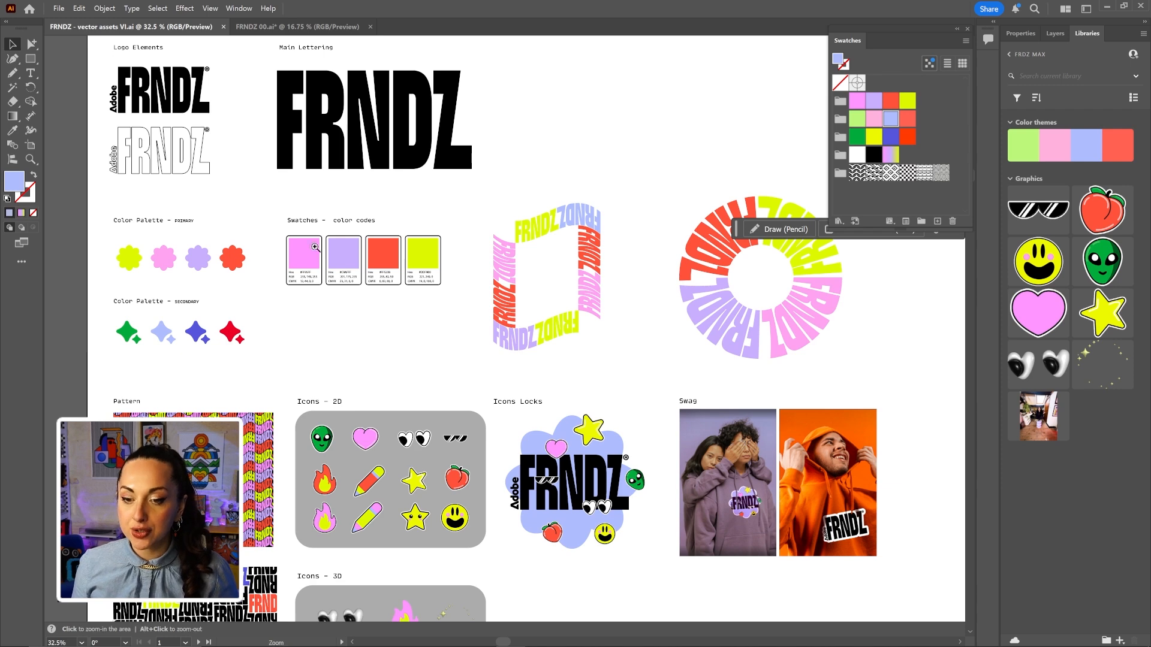
pyautogui.moveTo(300, 233); pyautogui.dragTo(517, 305)
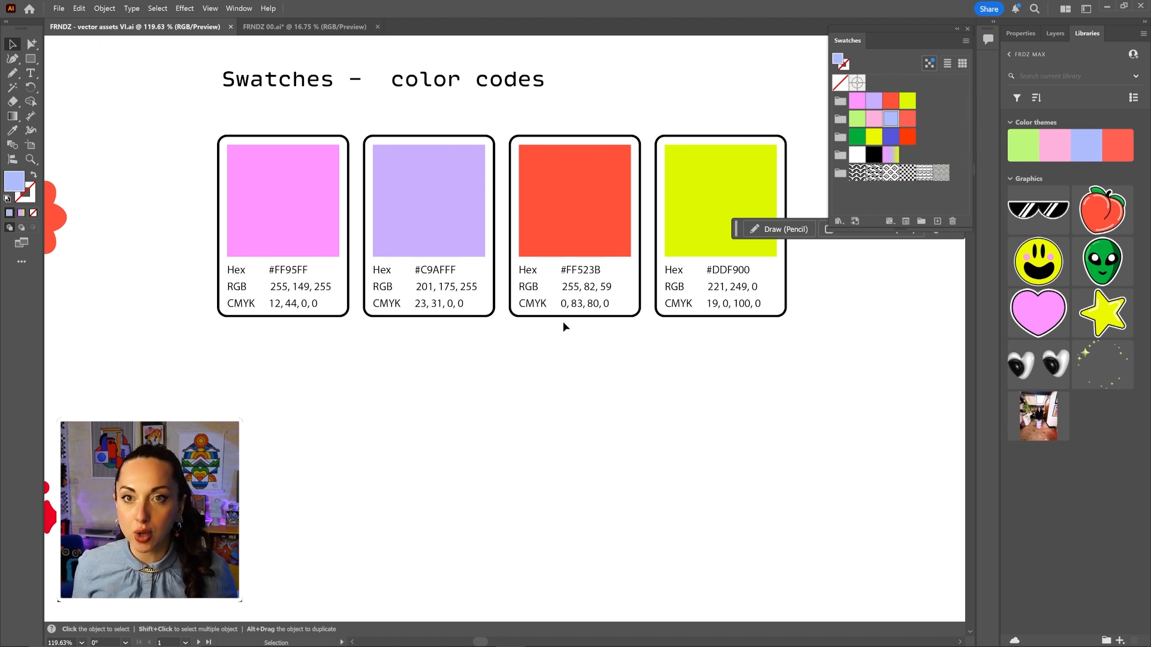
pyautogui.doubleClick(18, 189)
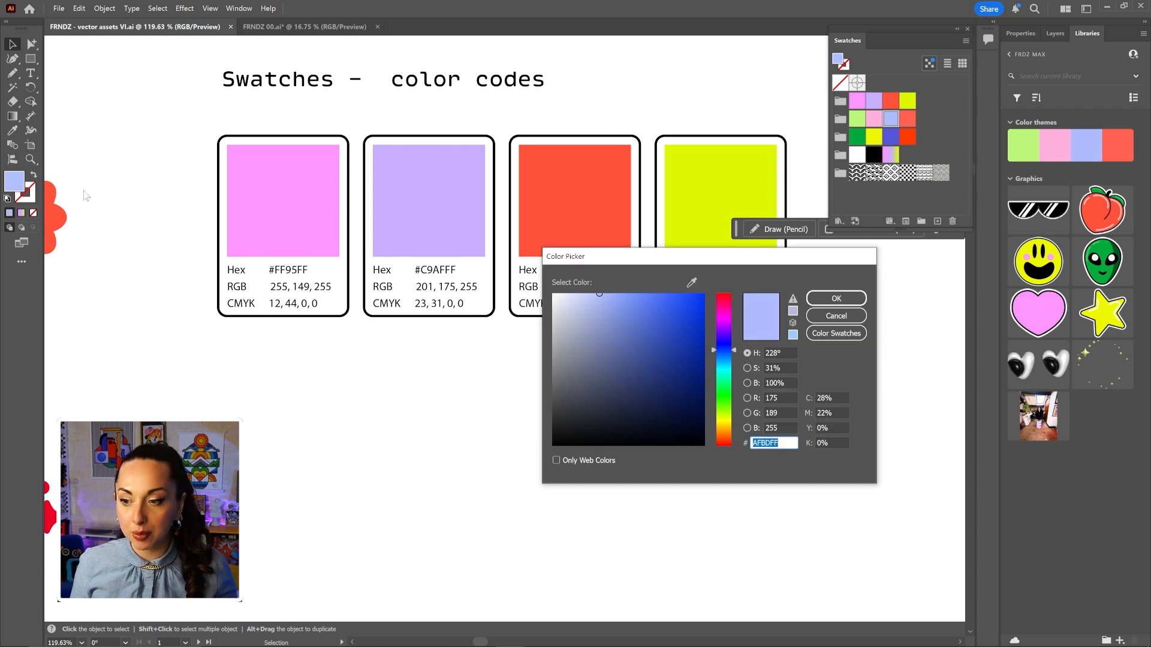
pyautogui.moveTo(598, 263); pyautogui.dragTo(269, 126)
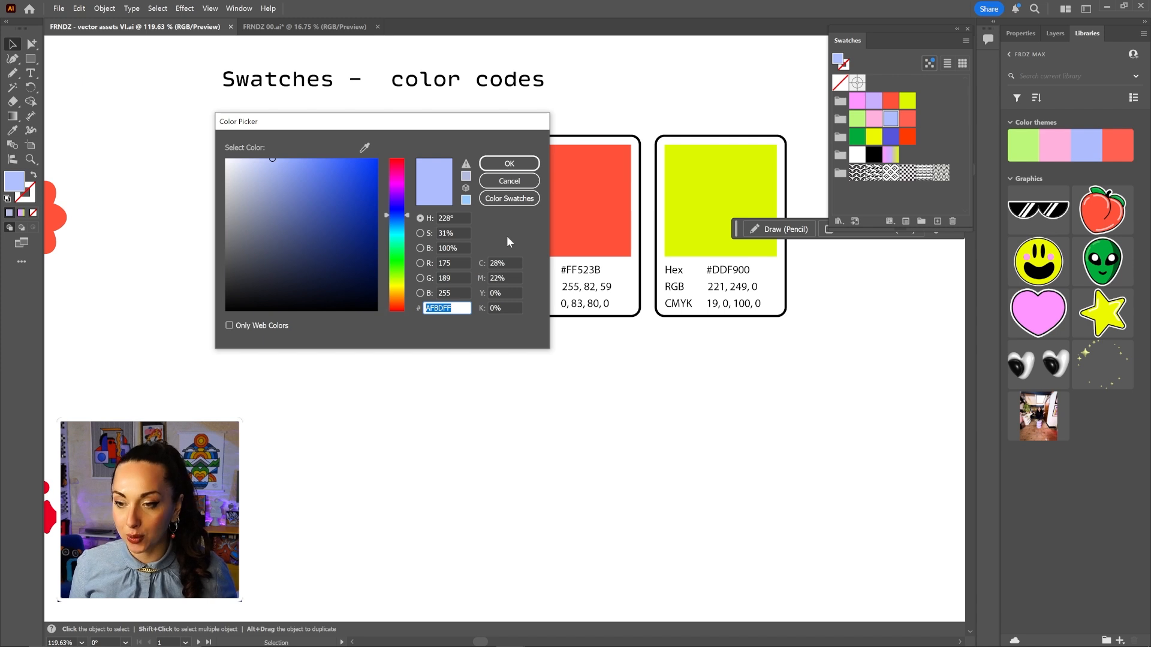
pyautogui.click(511, 184)
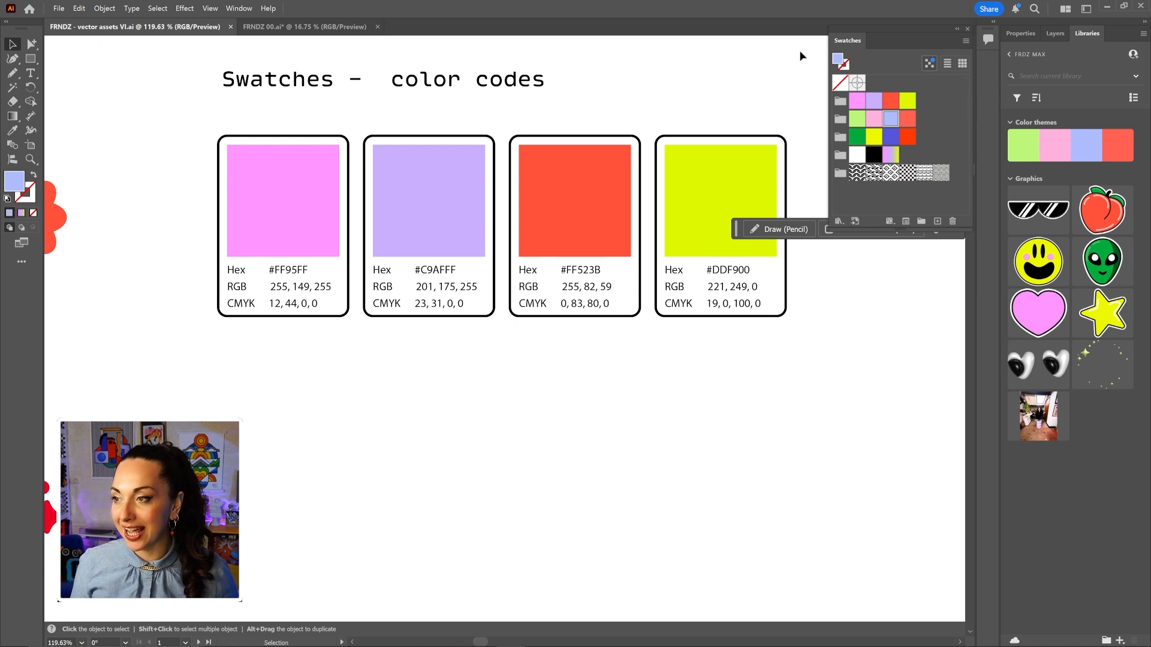
pyautogui.moveTo(838, 50); pyautogui.dragTo(592, 301)
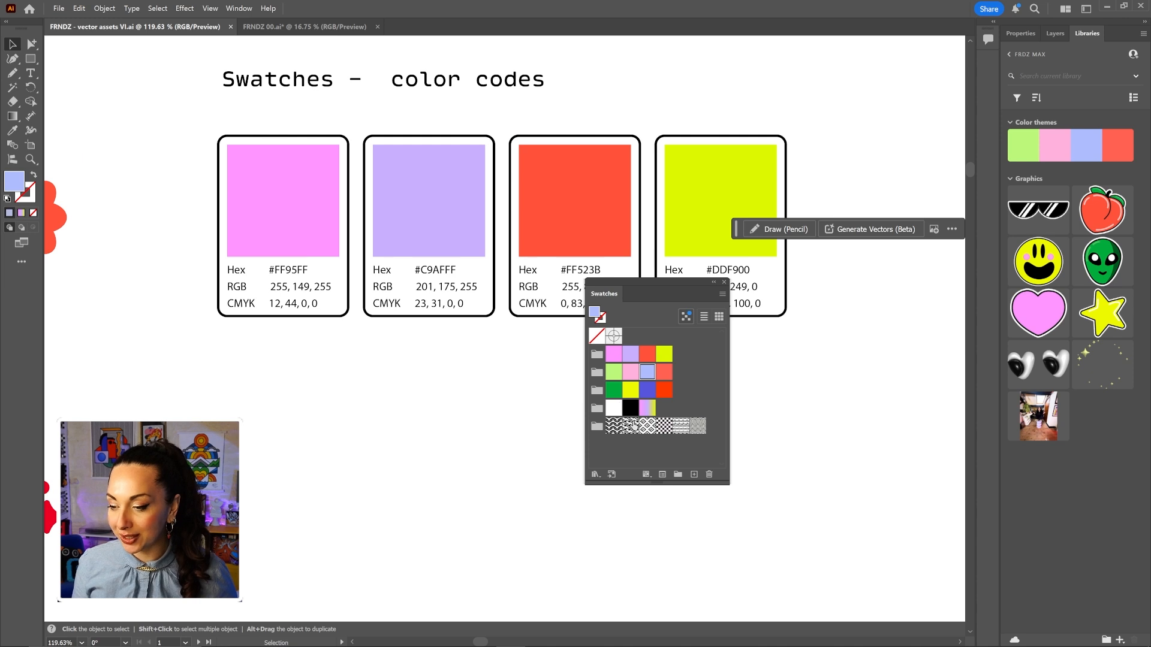
# Select the green, yellow, blue and red colour group and choose Create Swatch Info from the Swatches menu.
pyautogui.click(598, 393)
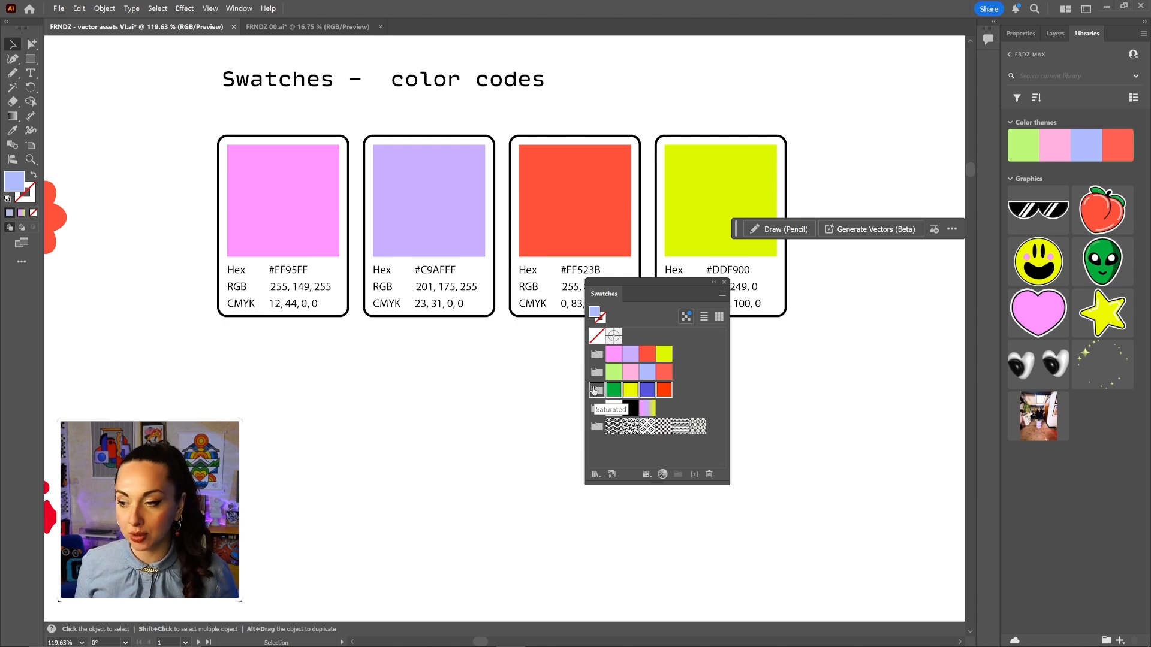
pyautogui.click(723, 295)
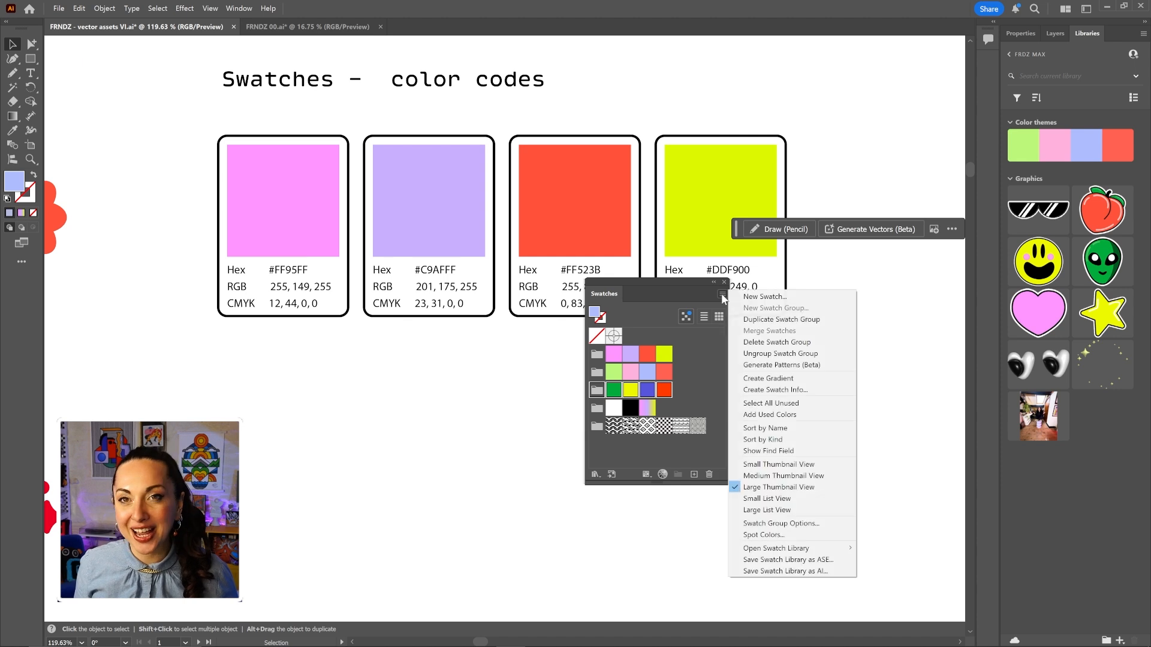
pyautogui.click(821, 391)
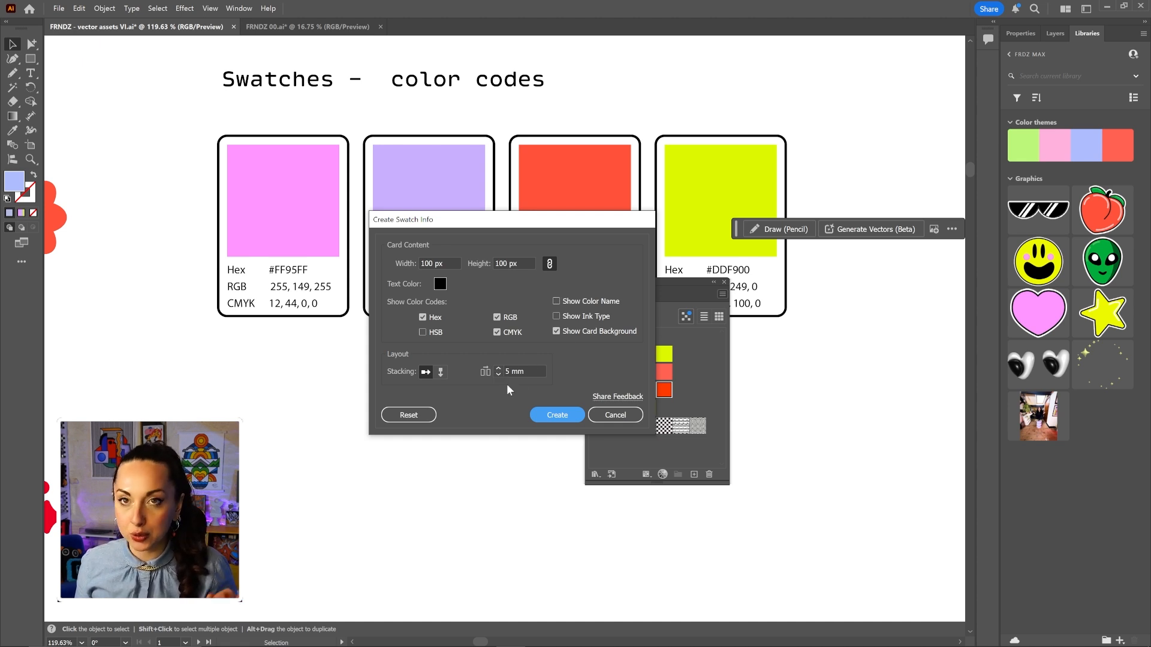
# Create the swatch info cards, place them below the primary row and scale them to match.
pyautogui.click(546, 416)
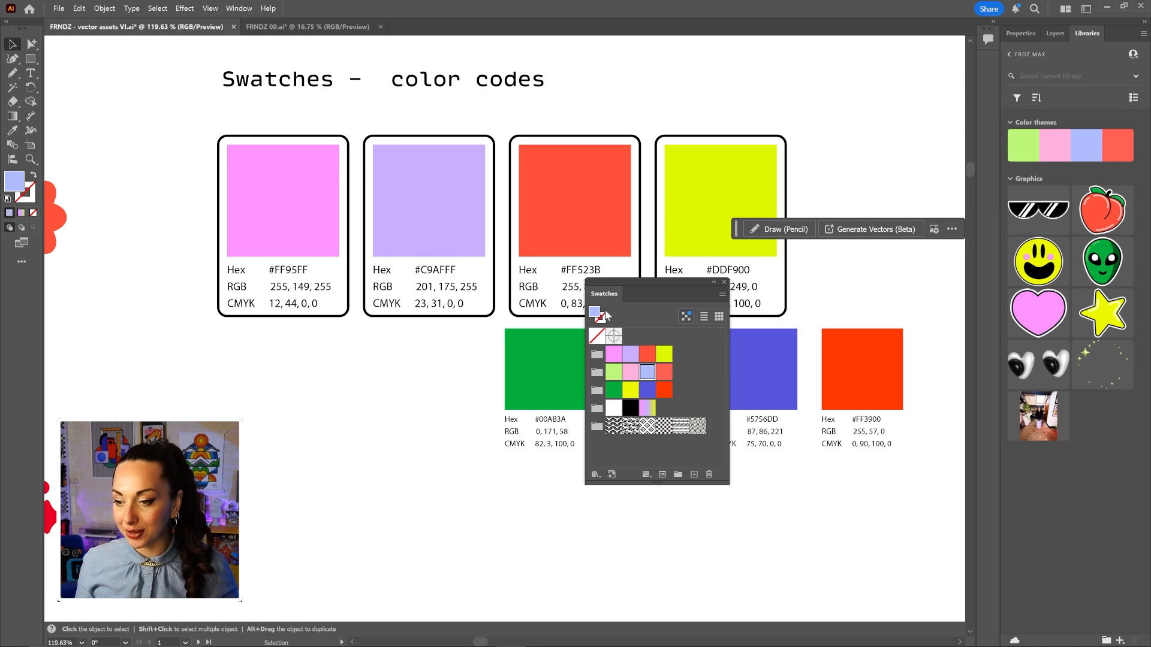
pyautogui.moveTo(617, 301); pyautogui.dragTo(885, 427)
pyautogui.moveTo(731, 400); pyautogui.dragTo(474, 427)
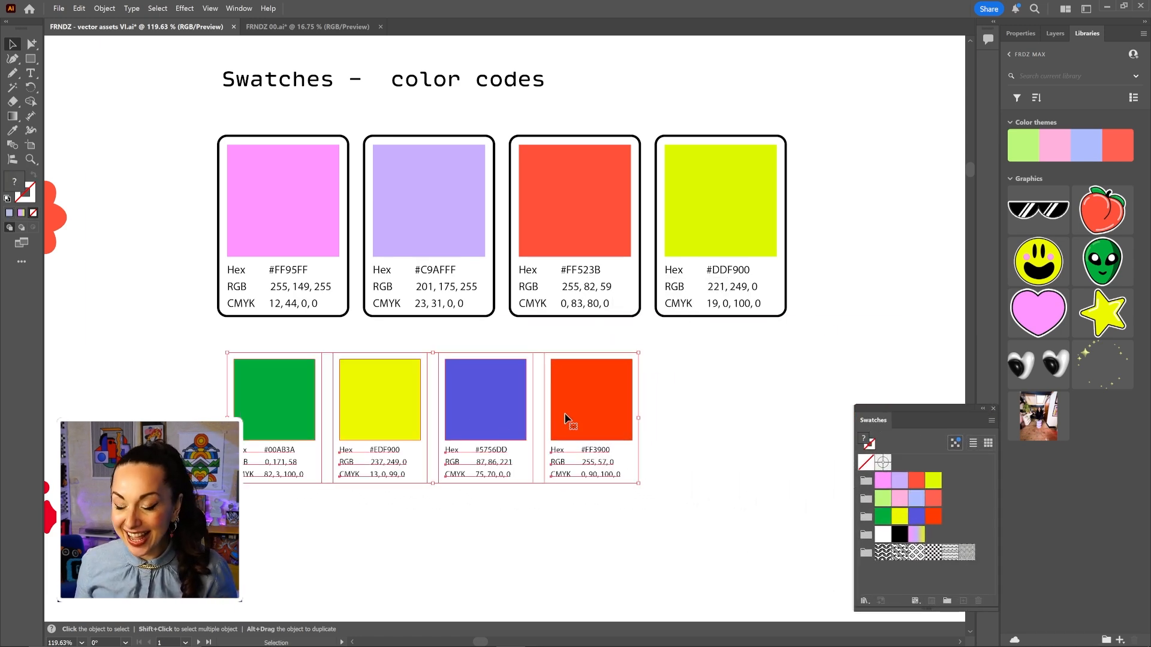
pyautogui.scroll(-3, 569, 420)
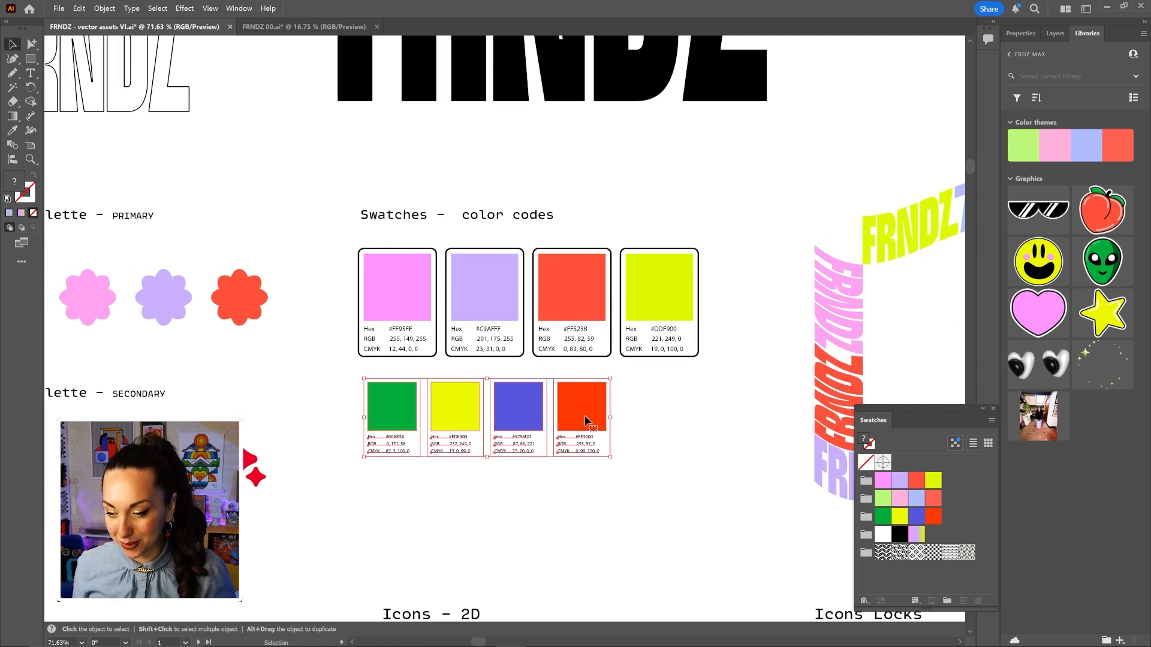
pyautogui.moveTo(610, 458); pyautogui.dragTo(694, 457)
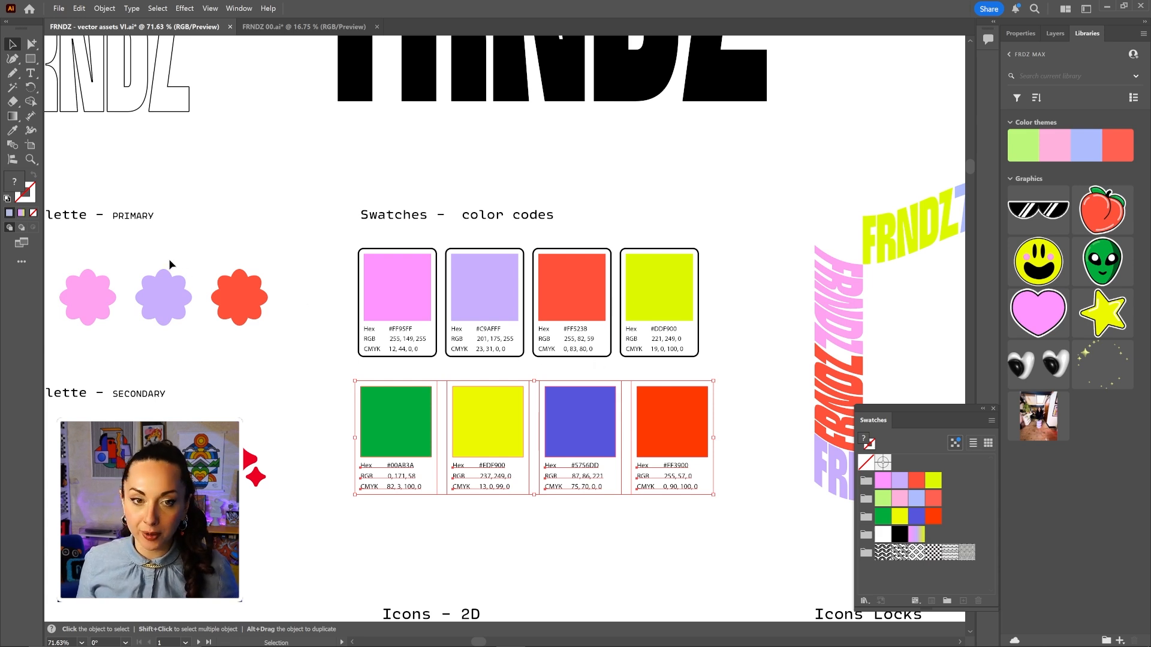
# Select the green, yellow, blue and red card backgrounds with Group Selection.
pyautogui.click(32, 45)
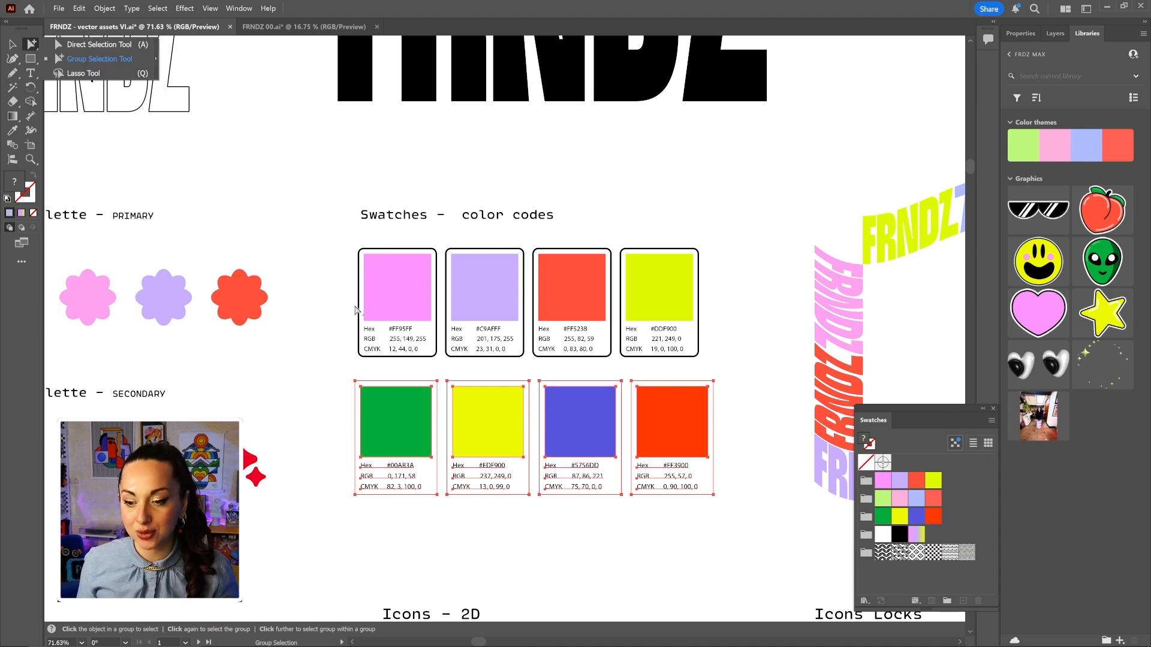
pyautogui.click(350, 385)
pyautogui.click(369, 386)
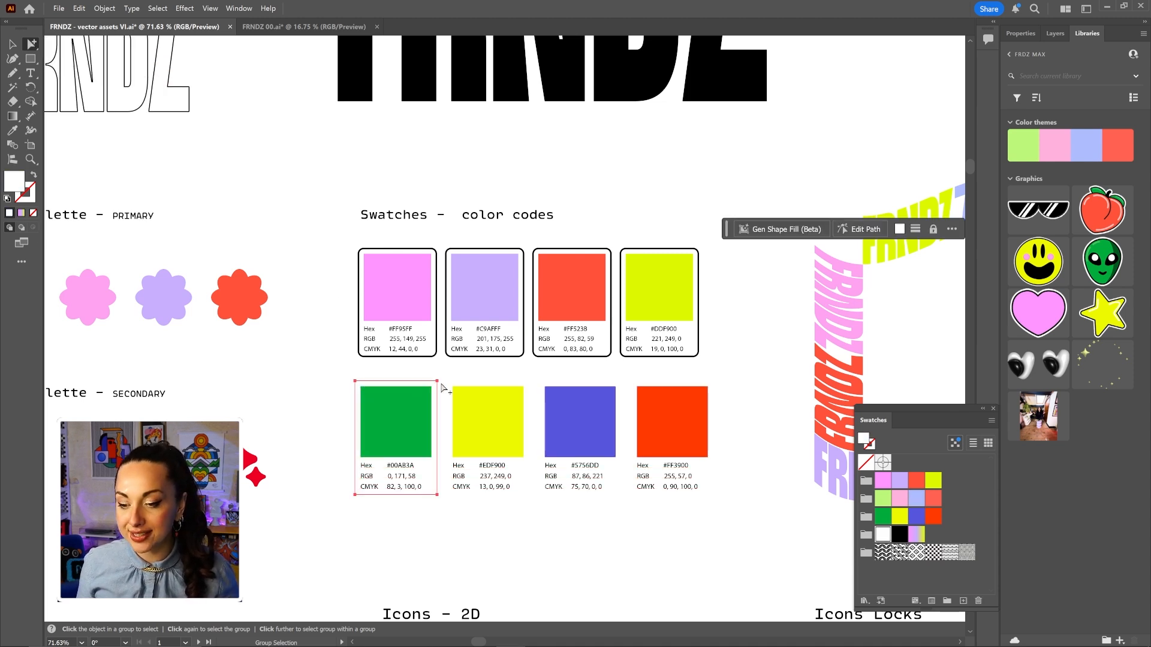
pyautogui.keyDown('shift'); pyautogui.click(463, 390); pyautogui.keyUp('shift')
pyautogui.keyDown('shift'); pyautogui.click(560, 388); pyautogui.keyUp('shift')
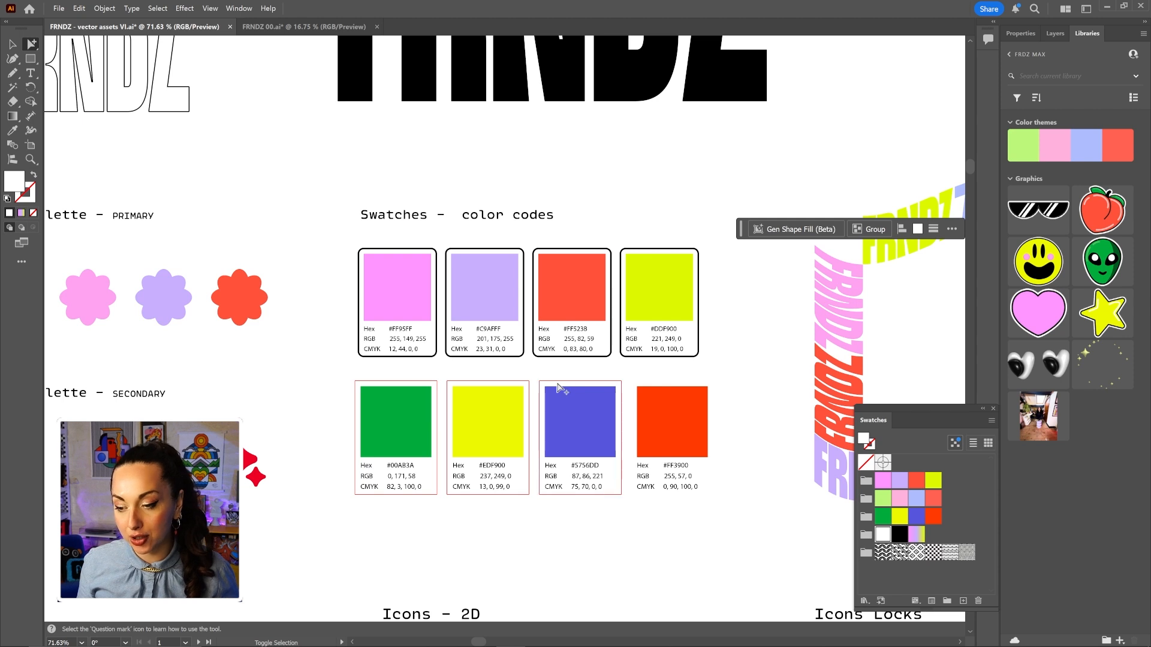
pyautogui.keyDown('shift'); pyautogui.click(653, 395); pyautogui.keyUp('shift')
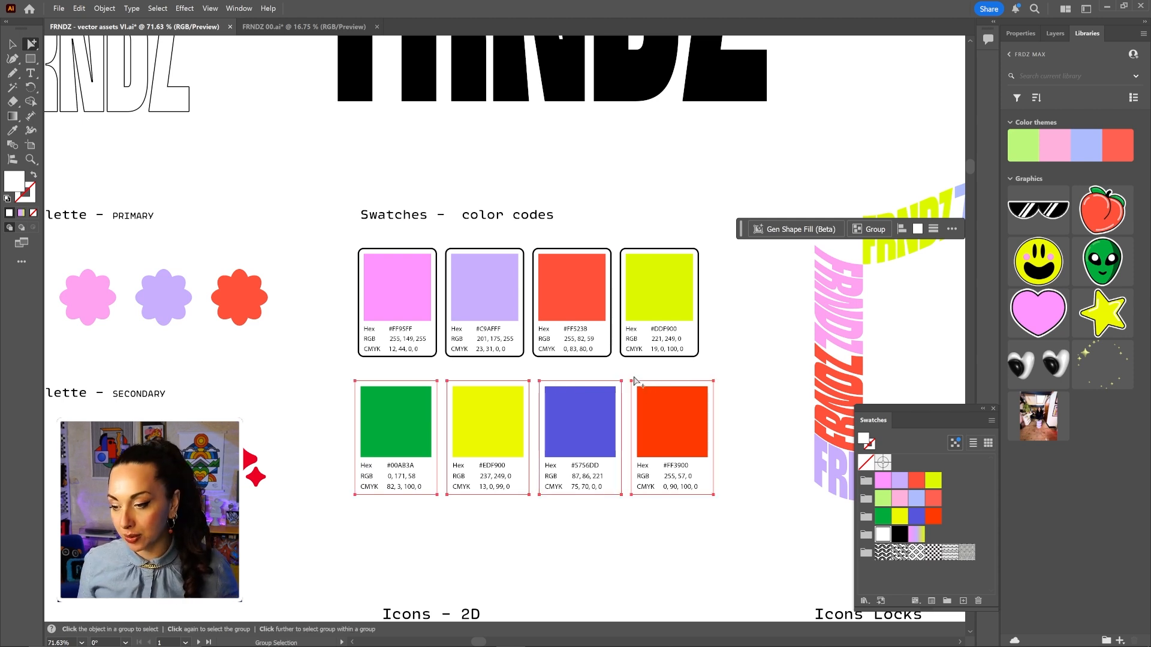
pyautogui.click(1019, 34)
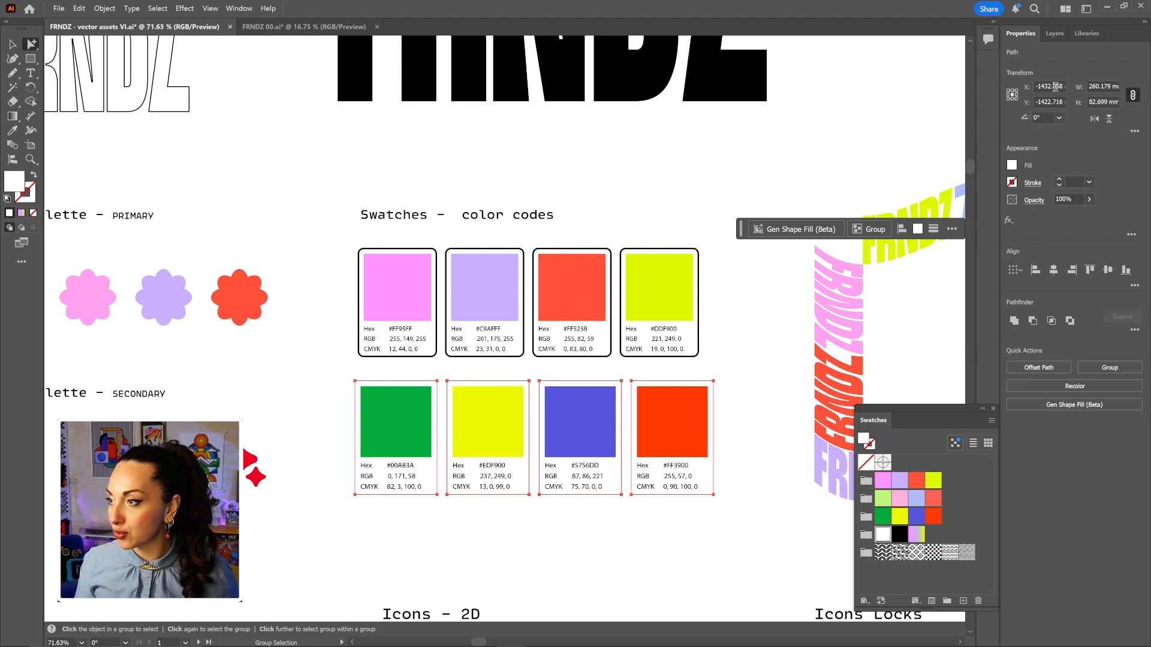
# Give the four card backgrounds a 2 pt black stroke and round their corners.
pyautogui.click(1059, 180)
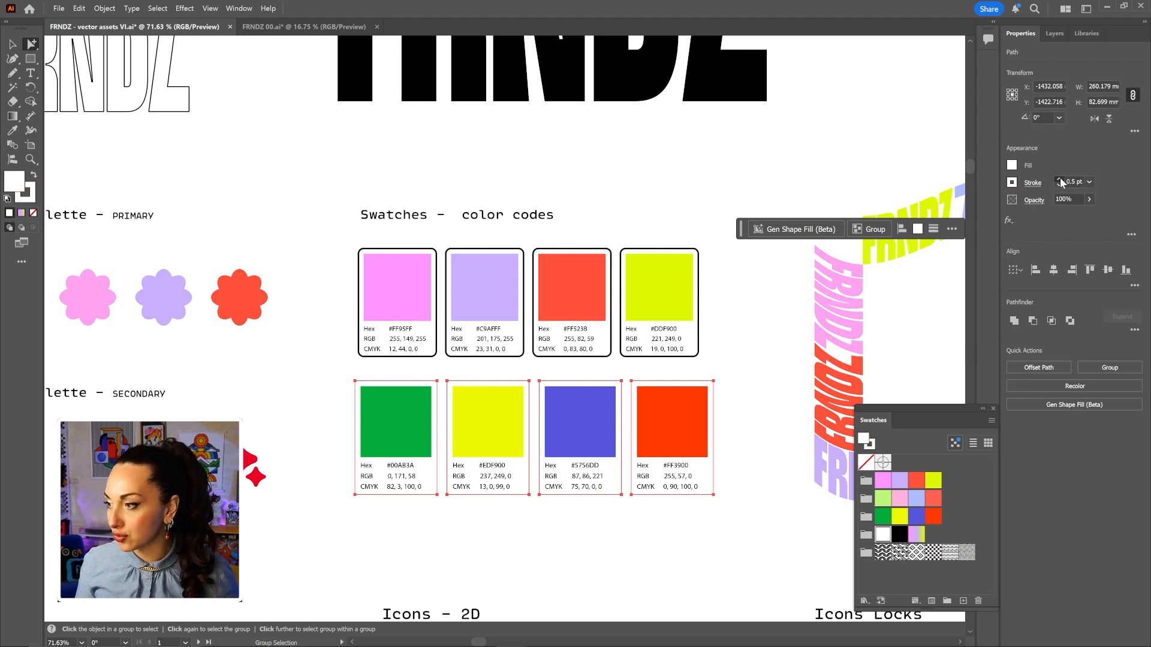
pyautogui.click(1059, 180)
pyautogui.click(1060, 179)
pyautogui.click(1059, 180)
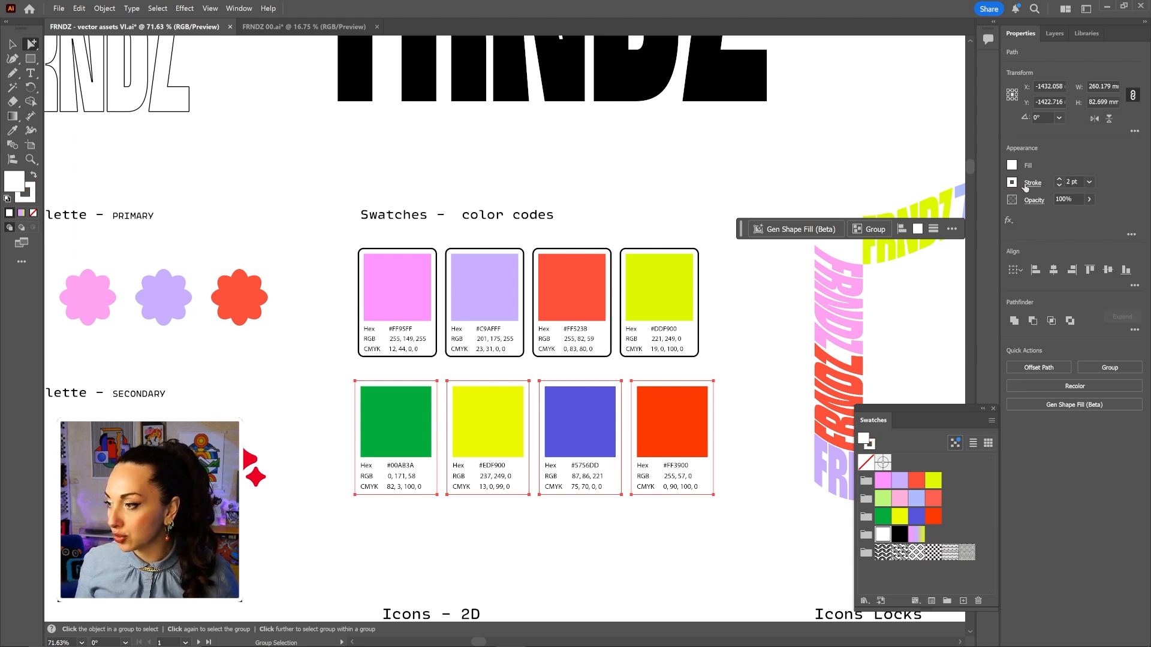
pyautogui.click(1012, 182)
pyautogui.click(898, 264)
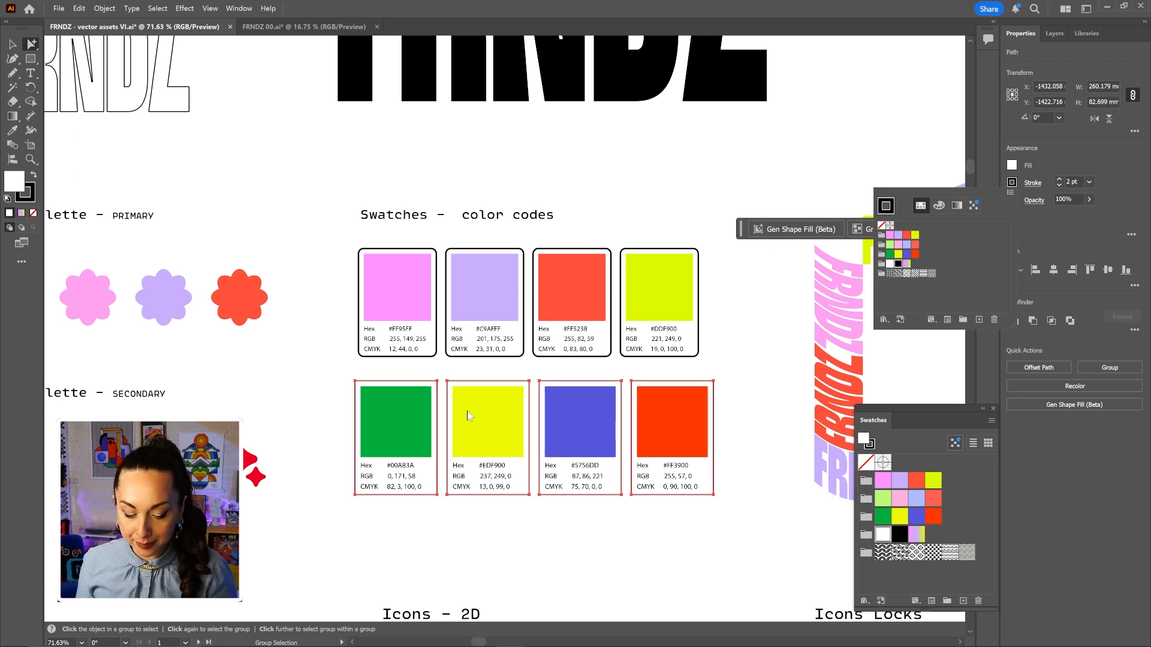
pyautogui.press('a')
pyautogui.moveTo(364, 391); pyautogui.dragTo(363, 385)
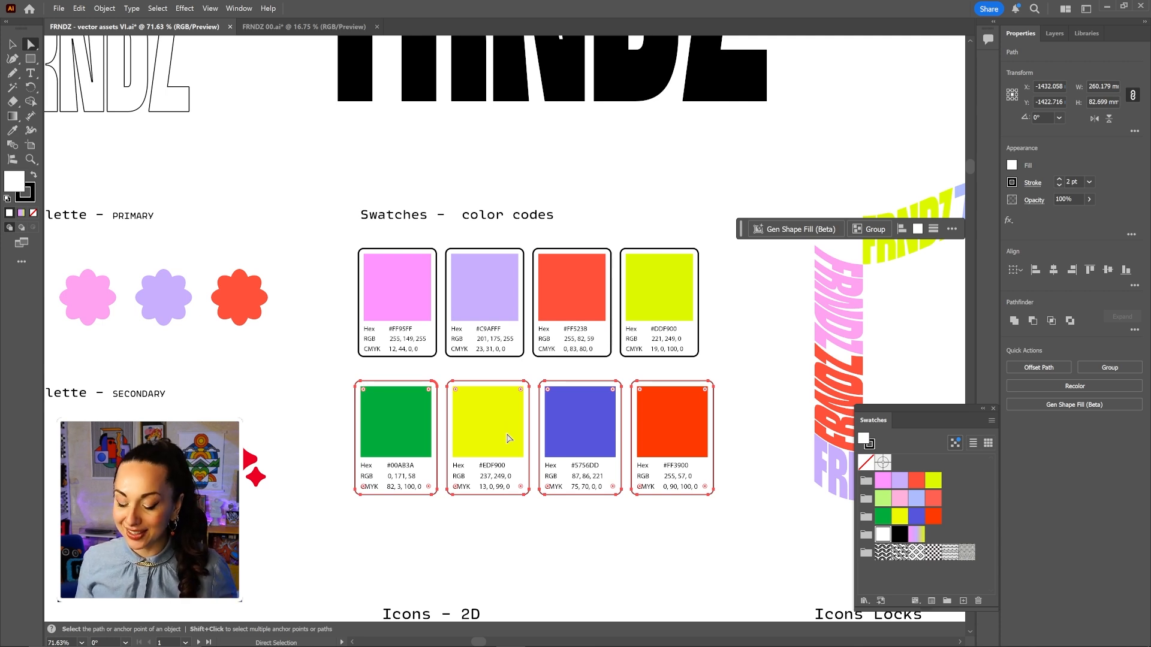
pyautogui.press('v')
pyautogui.doubleClick(412, 480)
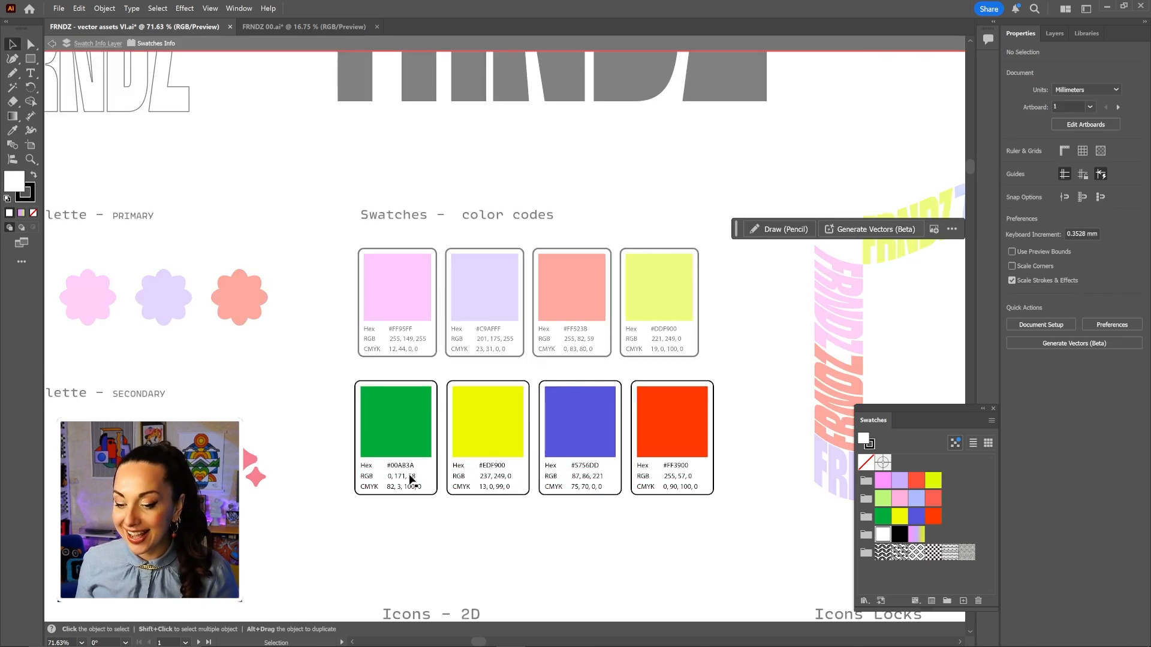
pyautogui.click(163, 180)
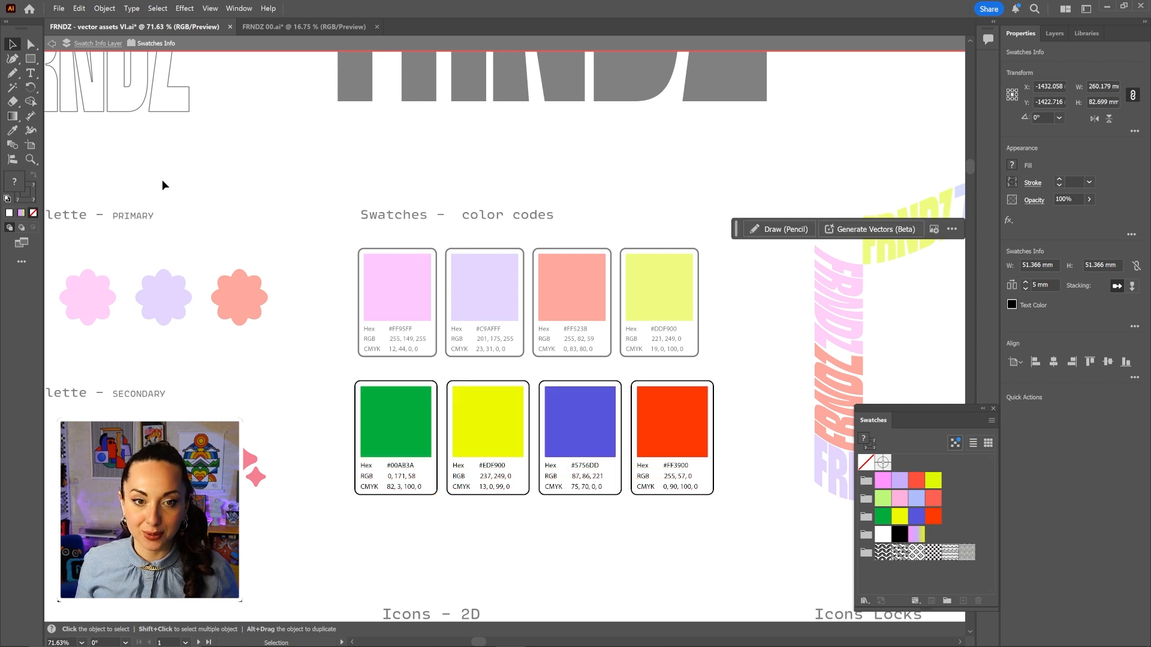
pyautogui.doubleClick(132, 141)
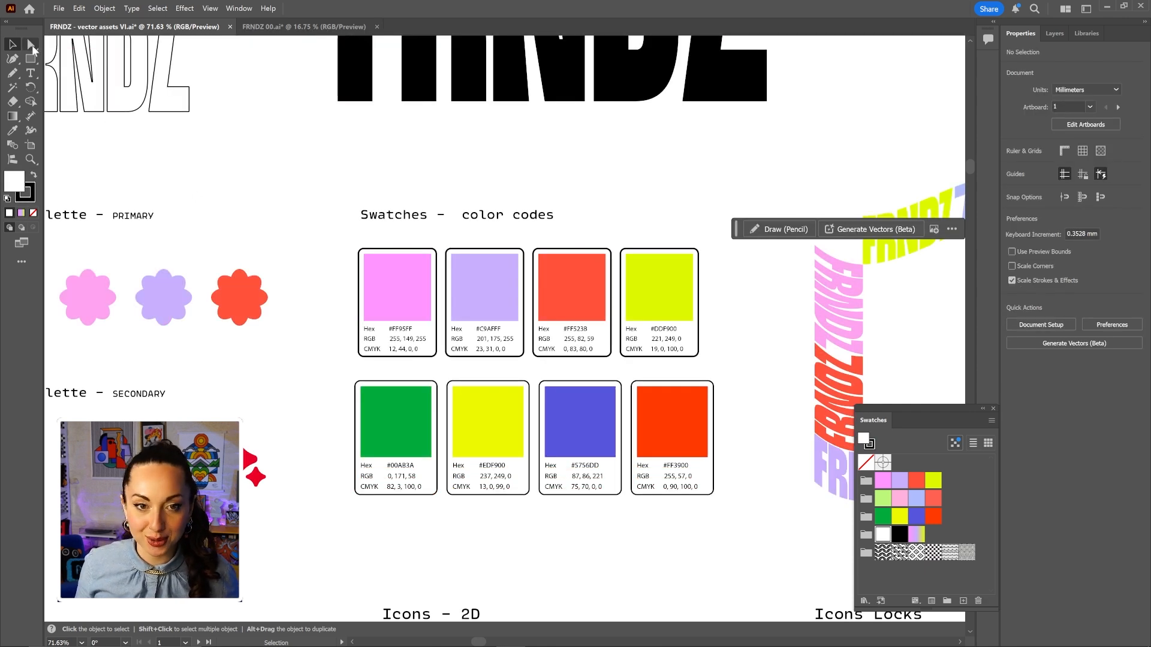
pyautogui.click(32, 45)
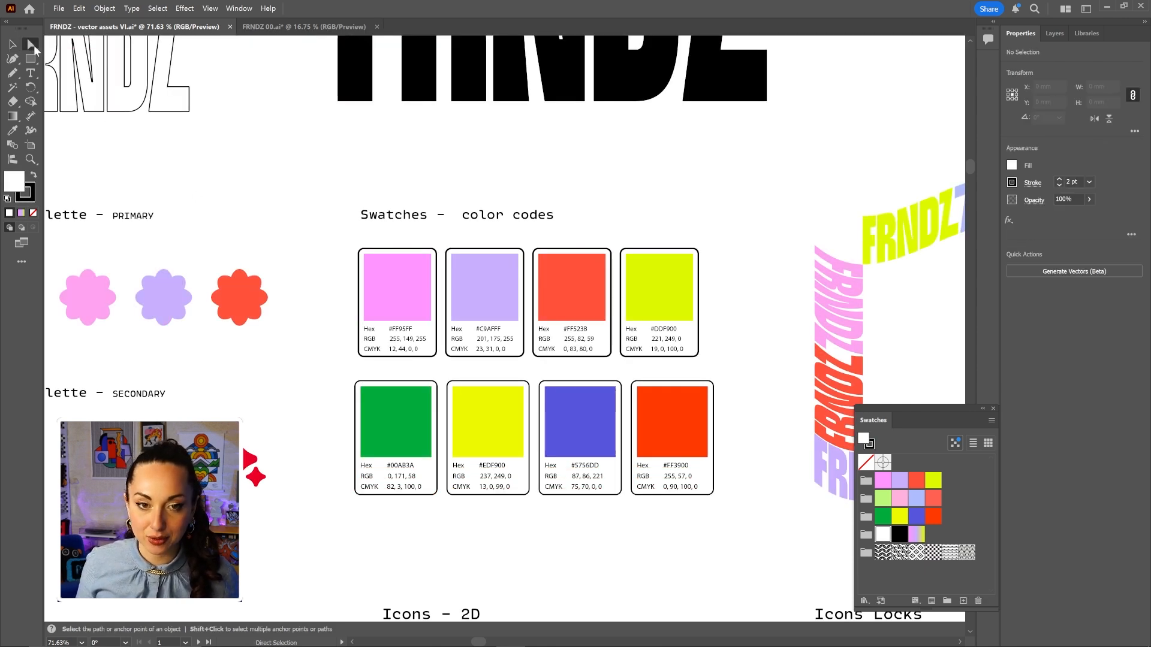
pyautogui.moveTo(33, 42); pyautogui.dragTo(90, 59)
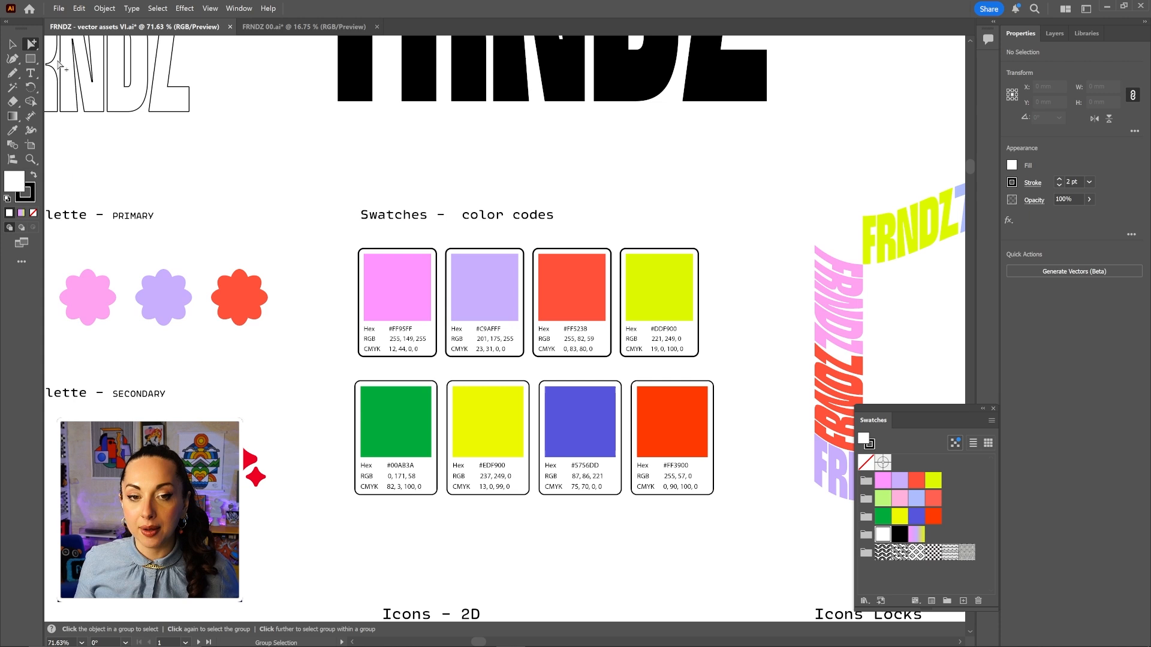
pyautogui.click(407, 471)
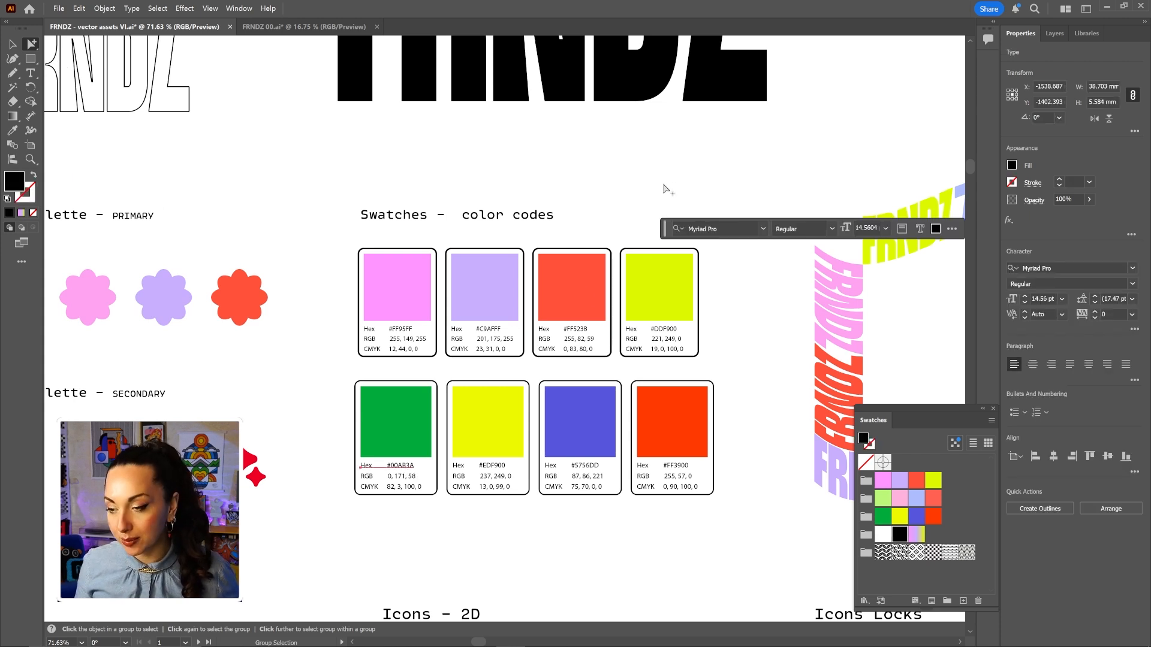
pyautogui.moveTo(666, 237); pyautogui.dragTo(360, 194)
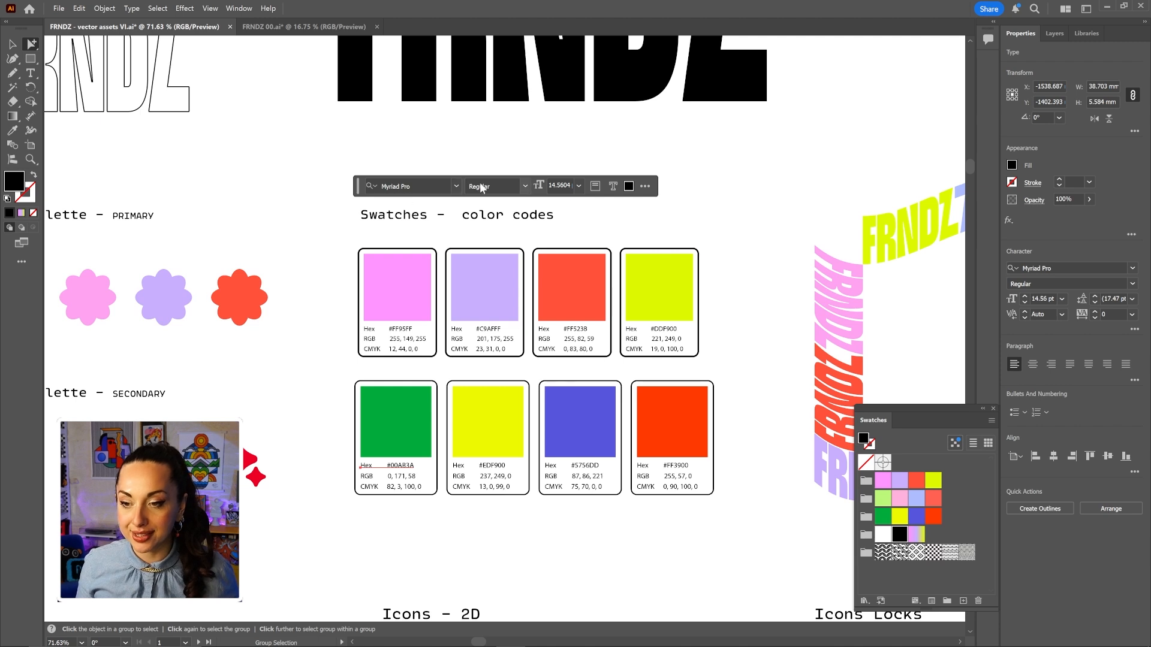
pyautogui.click(456, 186)
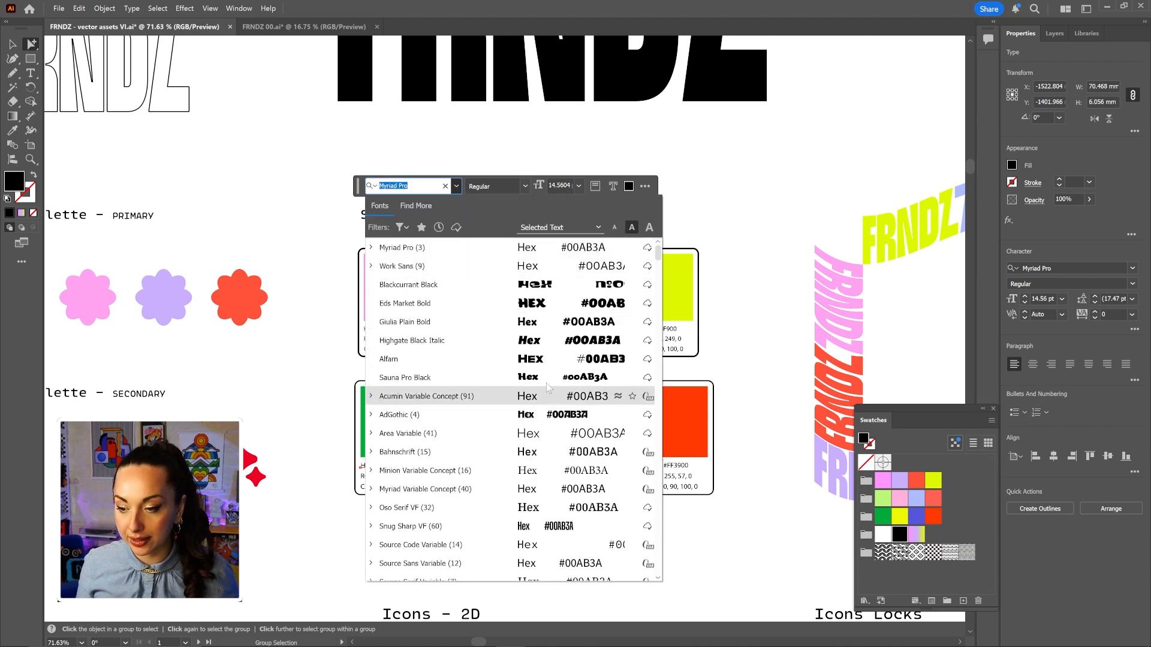
pyautogui.click(534, 306)
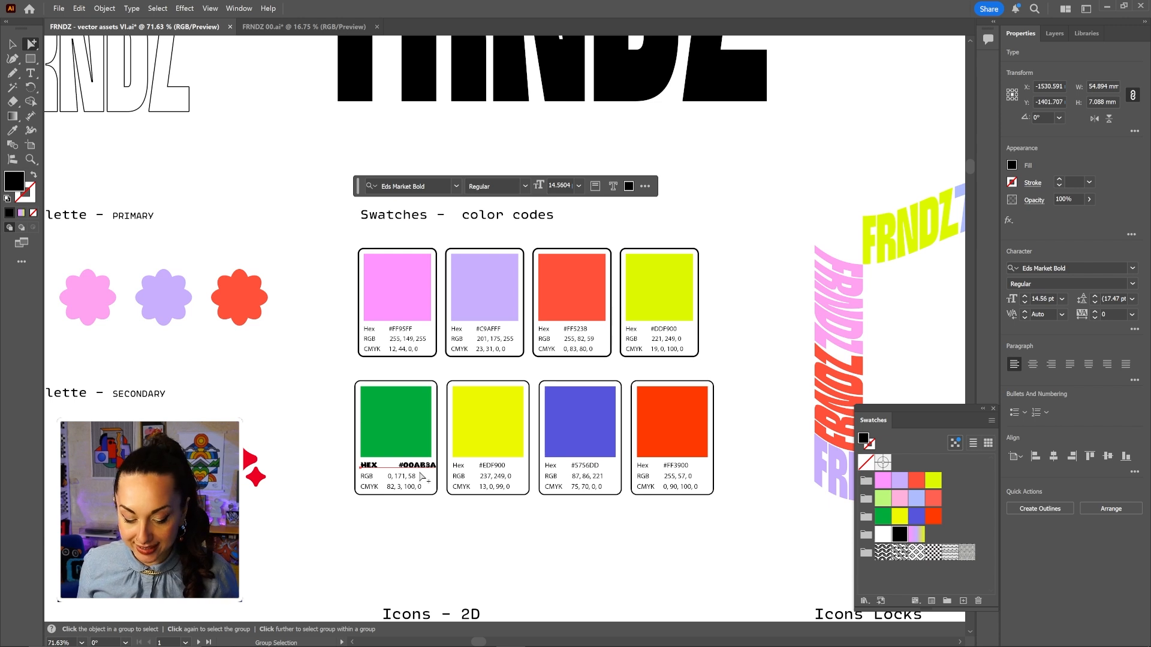
pyautogui.hotkey('ctrl', 'z')
pyautogui.press('v')
pyautogui.click(506, 559)
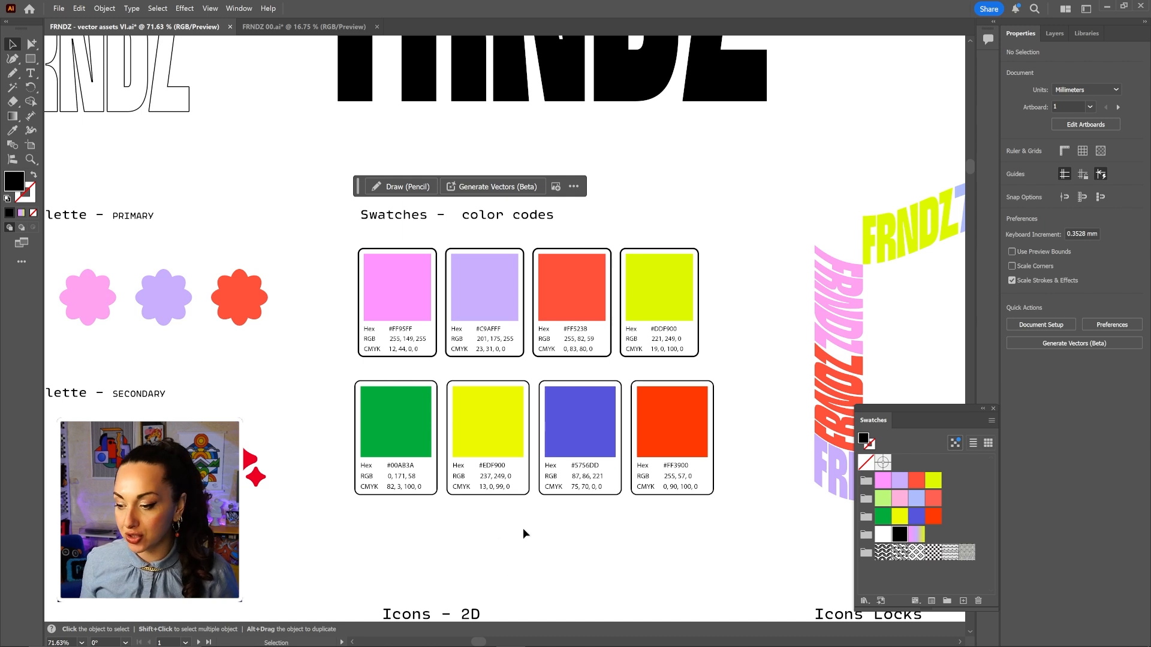
# Scale the four secondary swatch cards down slightly and zoom in to check the last orange card.
pyautogui.moveTo(695, 549); pyautogui.dragTo(405, 496)
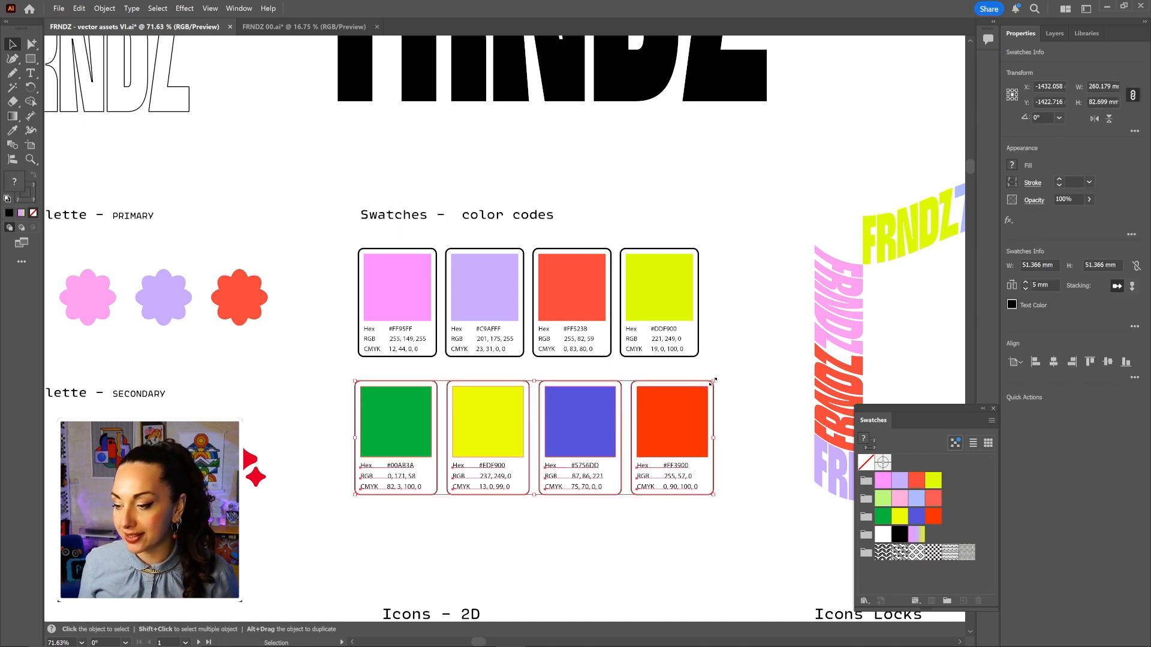
pyautogui.moveTo(714, 380); pyautogui.dragTo(704, 384)
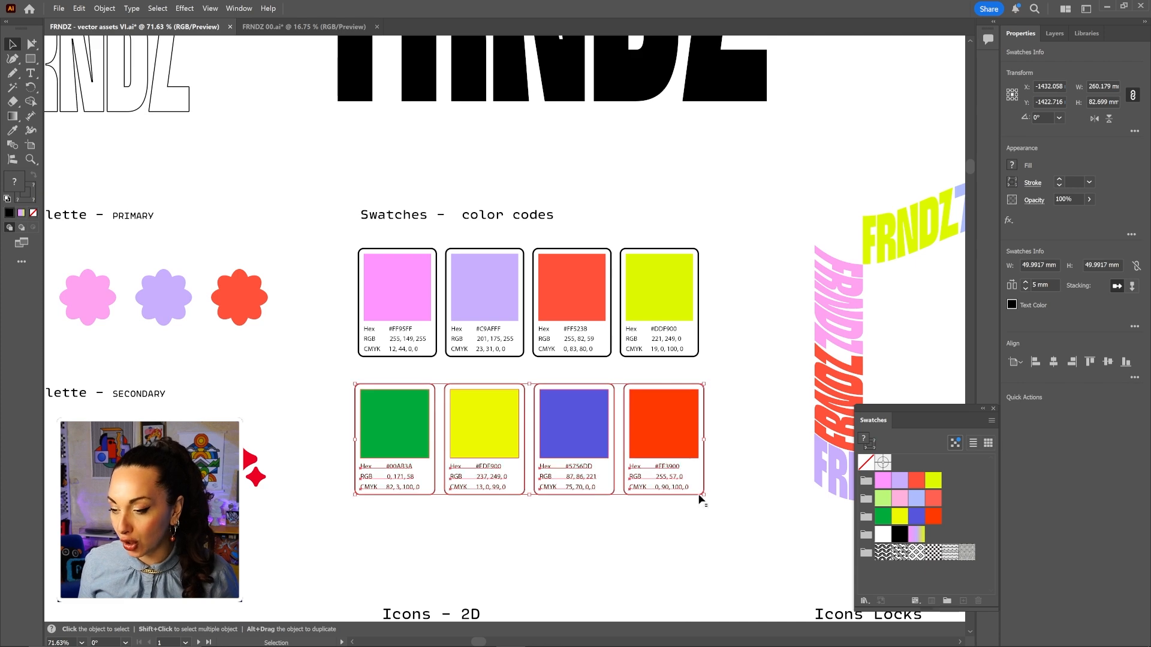
pyautogui.click(700, 499)
pyautogui.scroll(6, 690, 491)
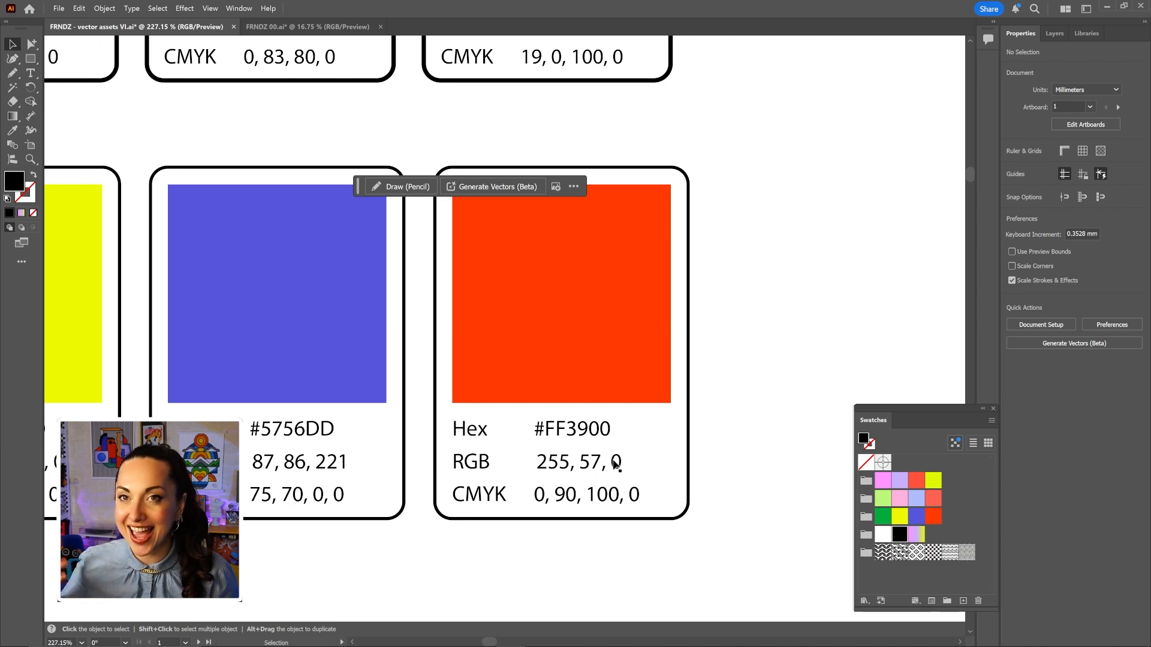
pyautogui.moveTo(615, 456); pyautogui.dragTo(439, 506)
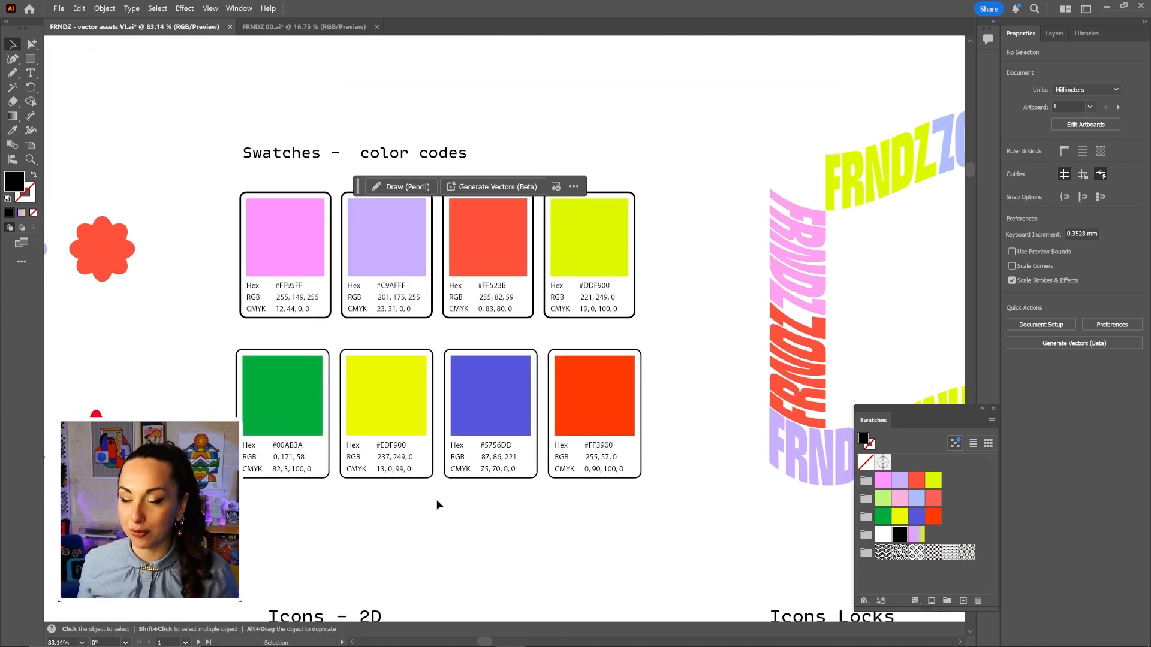
pyautogui.scroll(-3, 496, 422)
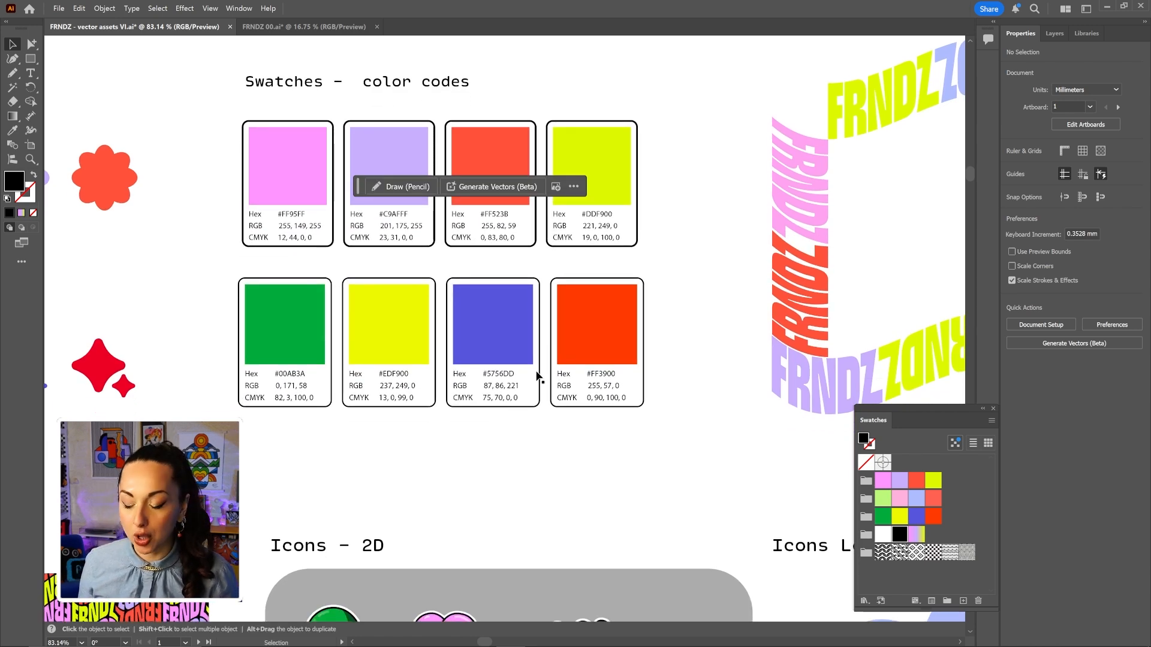
pyautogui.scroll(-2, 591, 405)
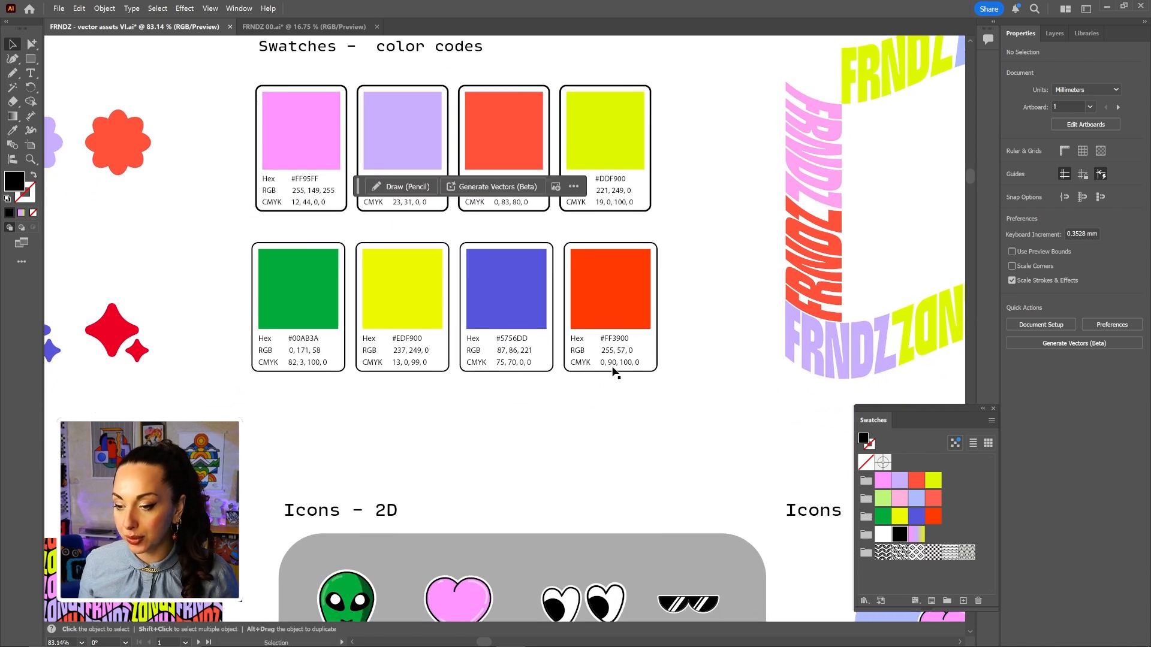
# Draw a rectangle below the swatch cards and move the Swatches panel beside it.
pyautogui.press('m')
pyautogui.moveTo(474, 396); pyautogui.dragTo(687, 498)
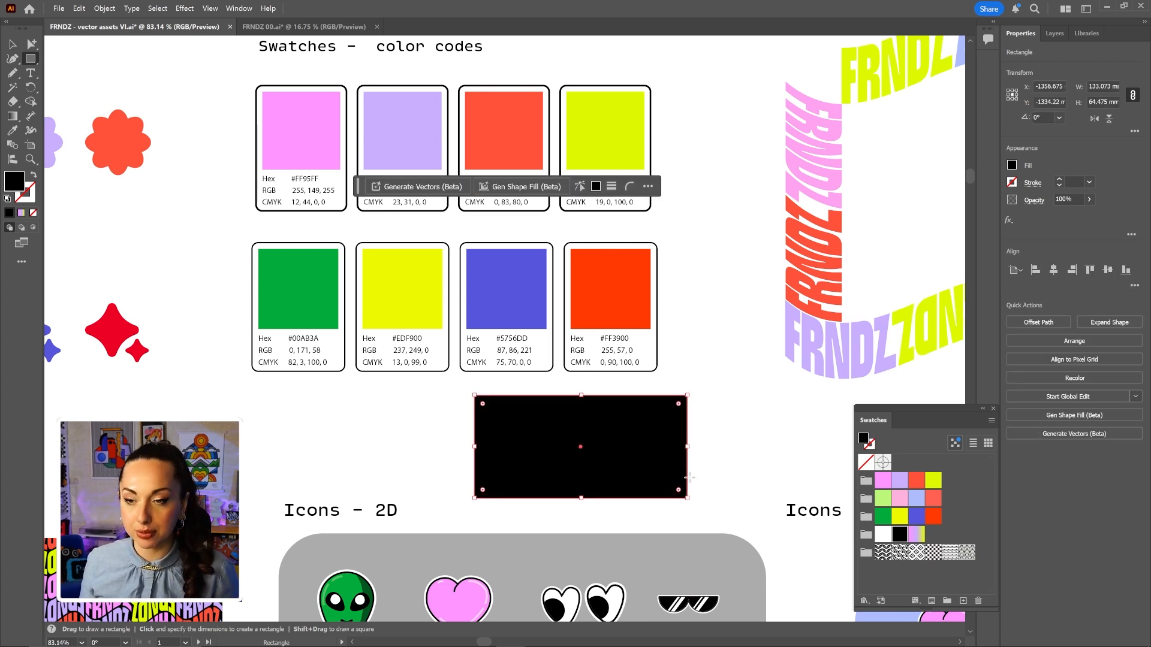
pyautogui.moveTo(898, 420); pyautogui.dragTo(751, 331)
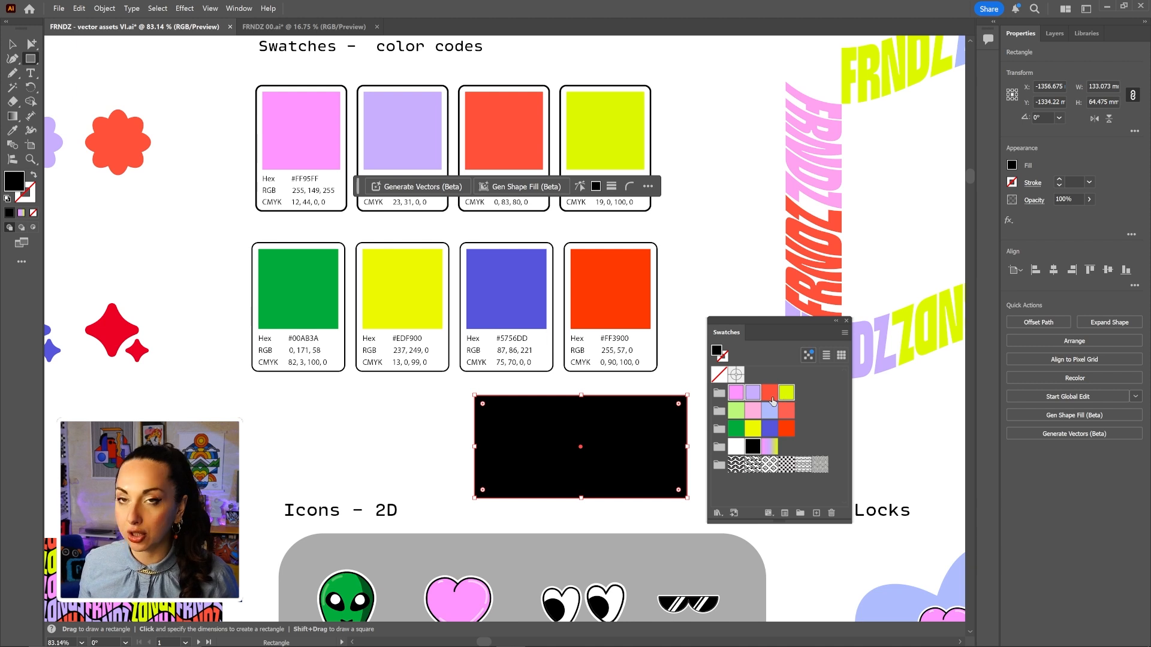
pyautogui.click(844, 332)
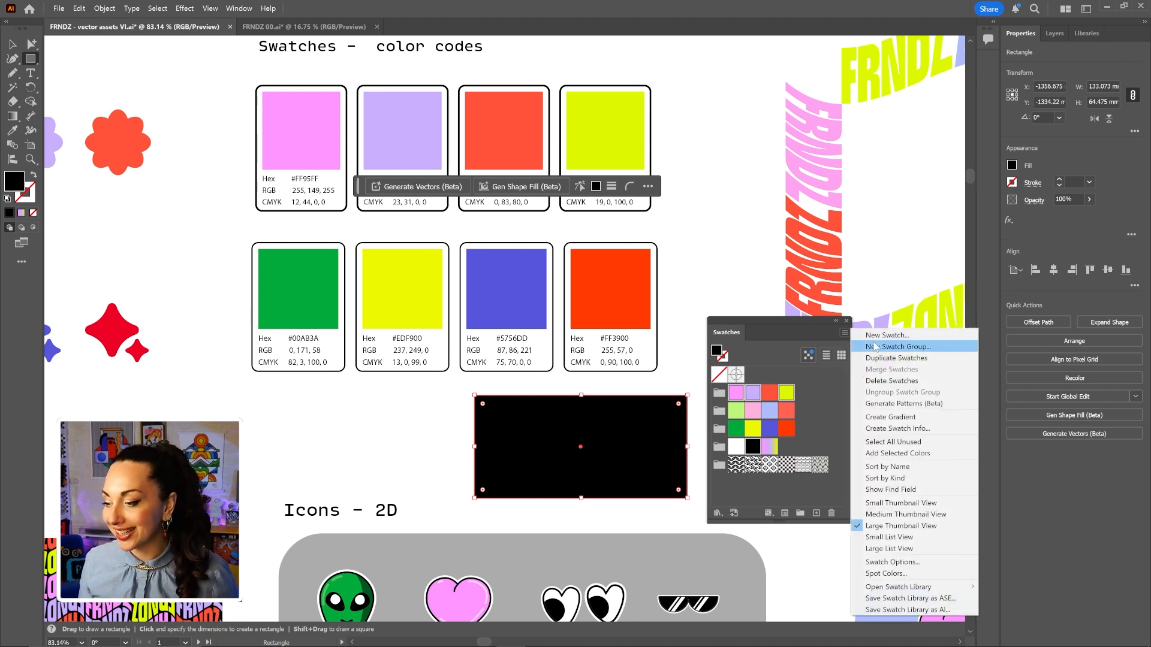
# Fill the rectangle with a -90° purple-pink-yellow gradient without the black stop, and make it slightly taller.
pyautogui.click(921, 418)
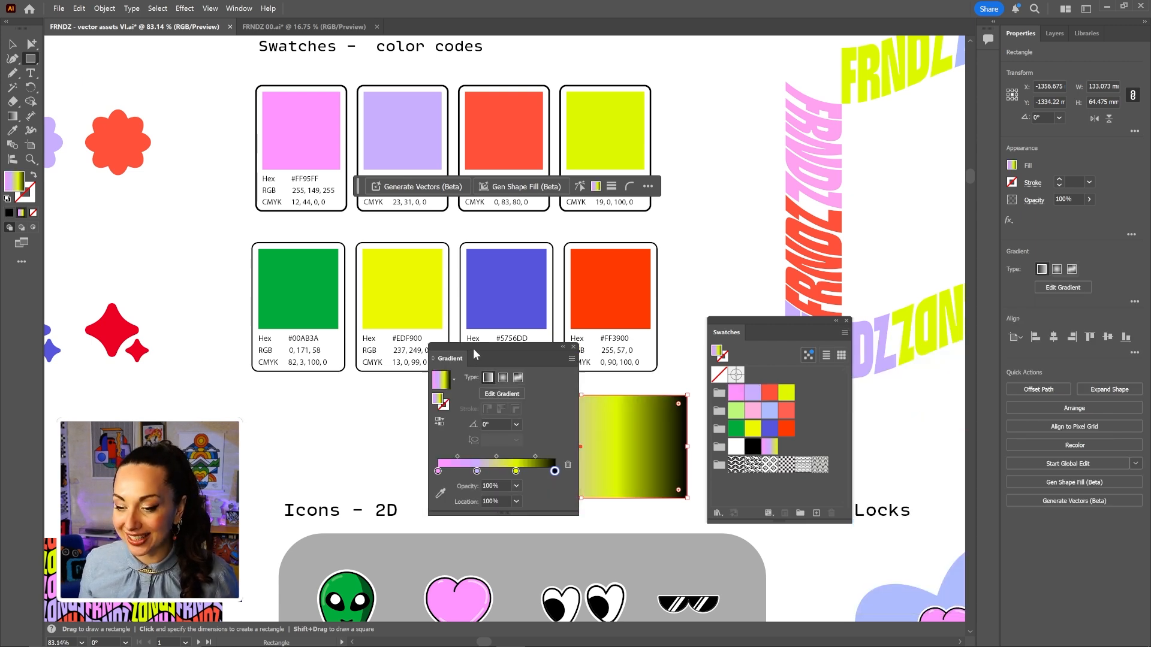
pyautogui.moveTo(473, 347); pyautogui.dragTo(359, 347)
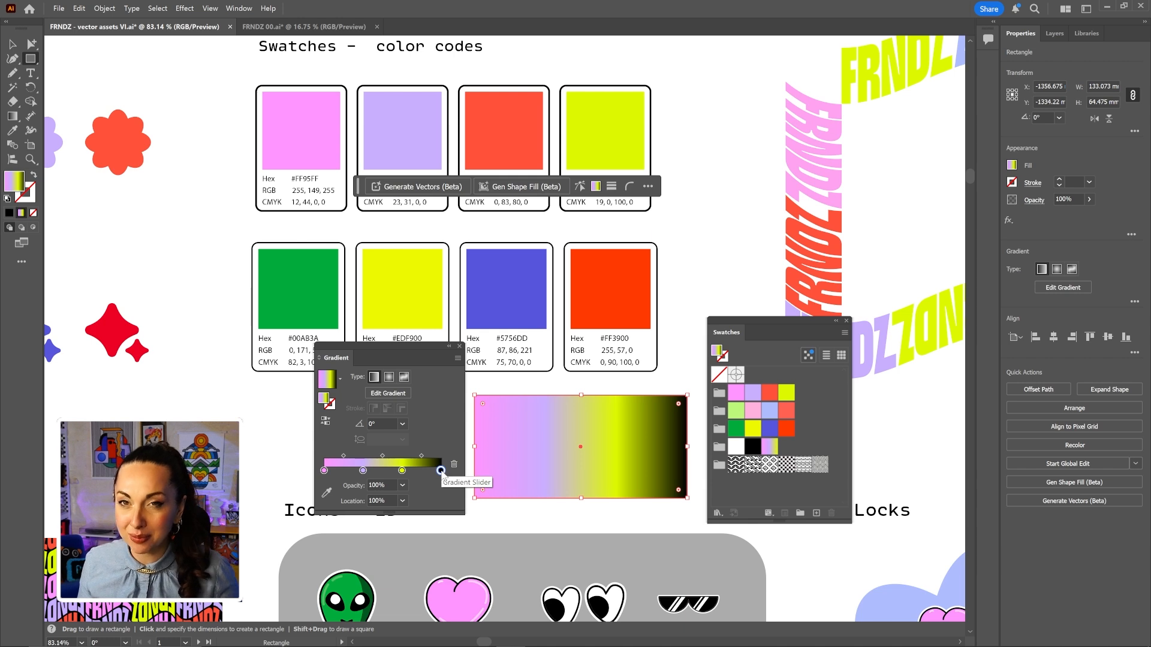
pyautogui.moveTo(442, 471); pyautogui.dragTo(443, 485)
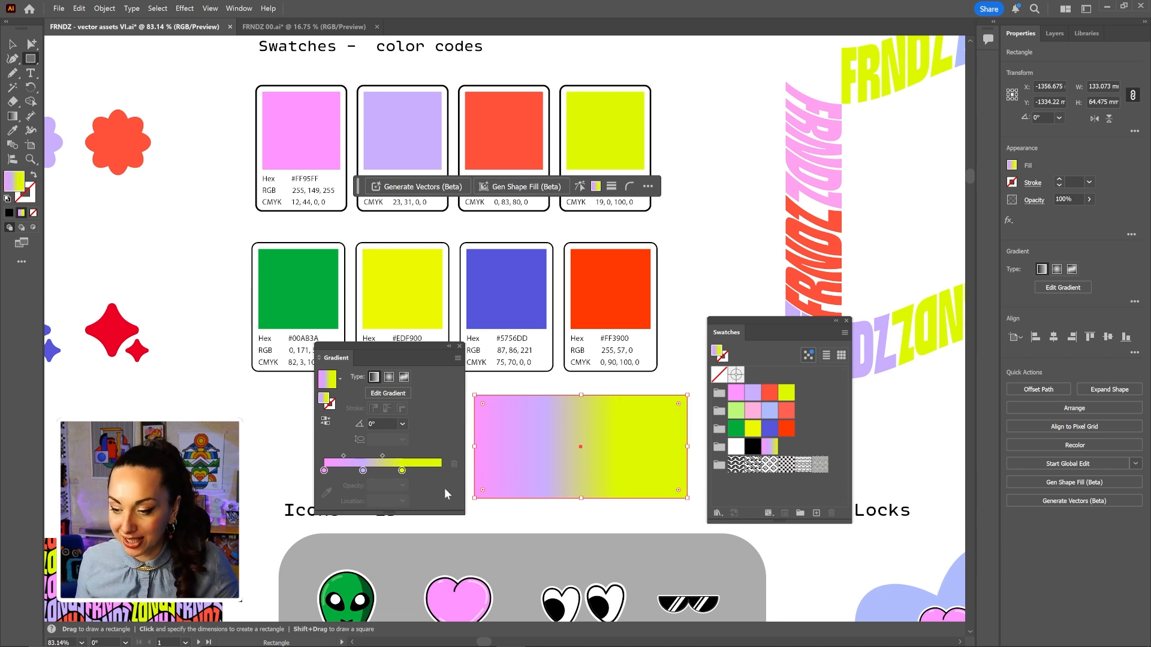
pyautogui.click(402, 423)
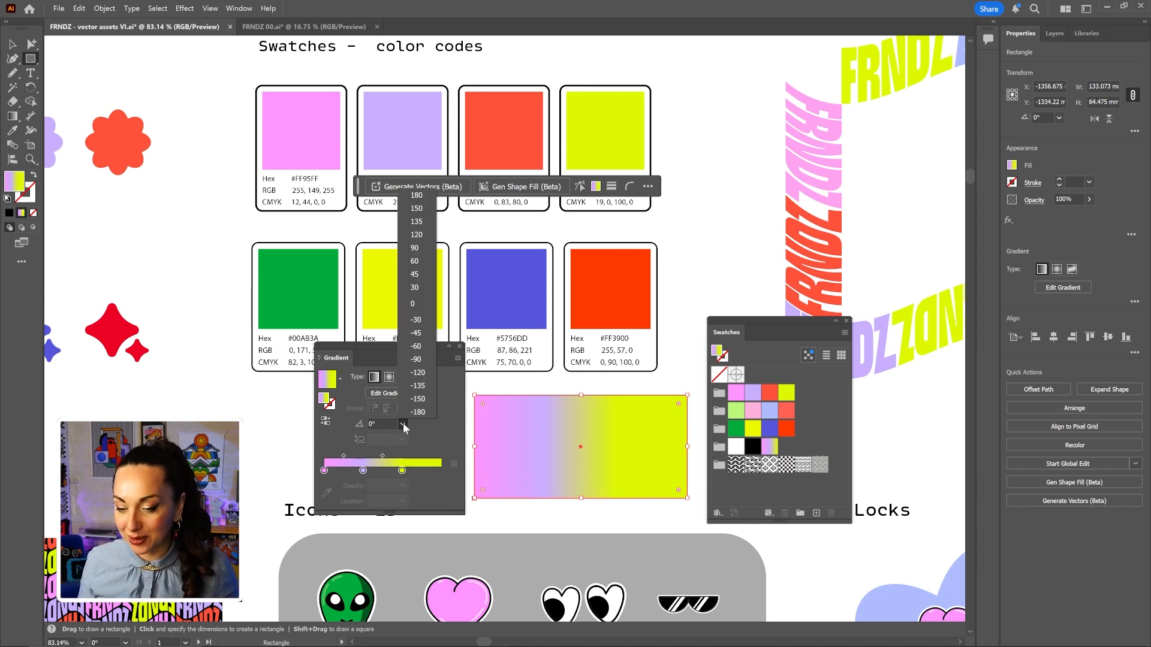
pyautogui.click(418, 360)
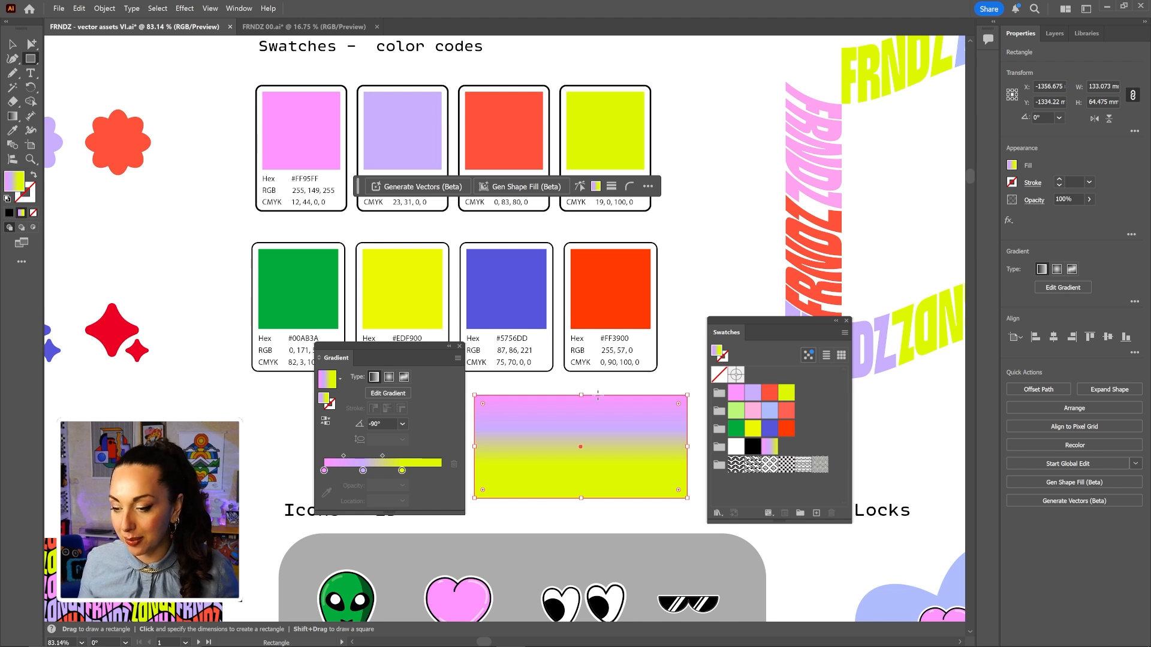
pyautogui.moveTo(582, 397); pyautogui.dragTo(582, 380)
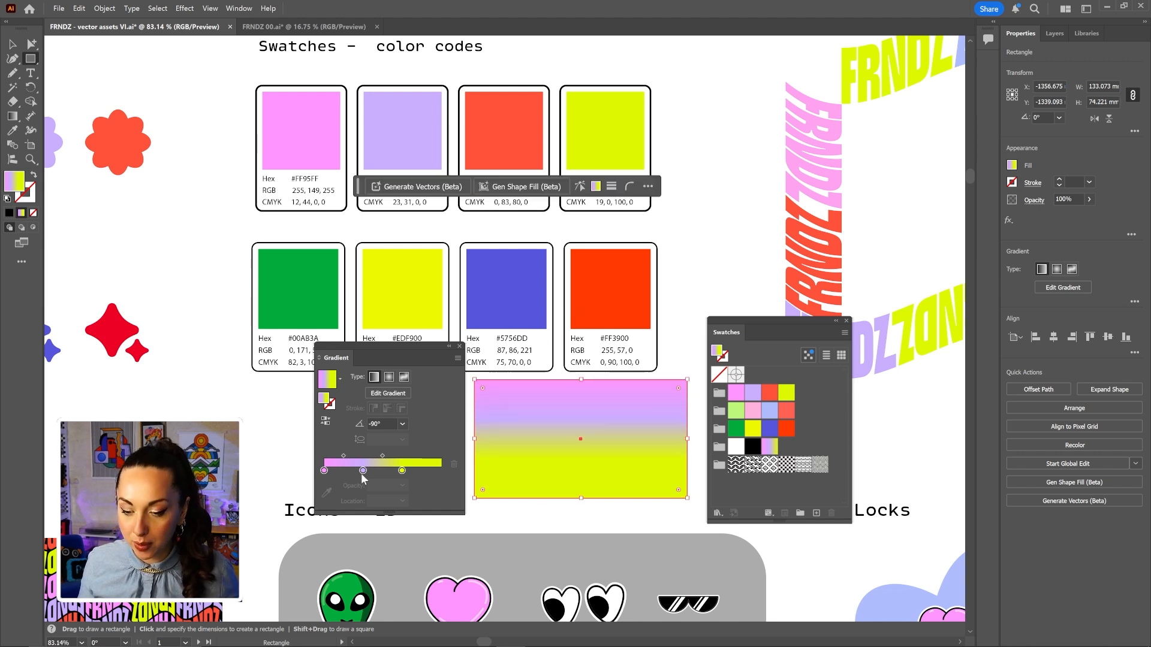
pyautogui.moveTo(325, 471); pyautogui.dragTo(420, 470)
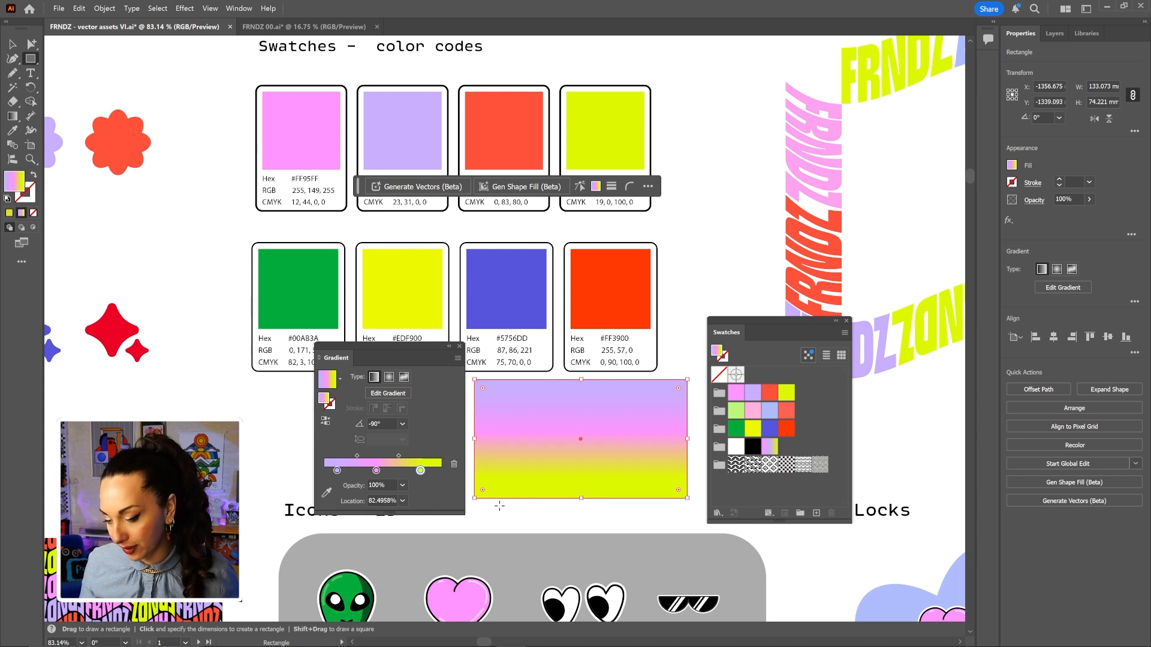
pyautogui.click(459, 346)
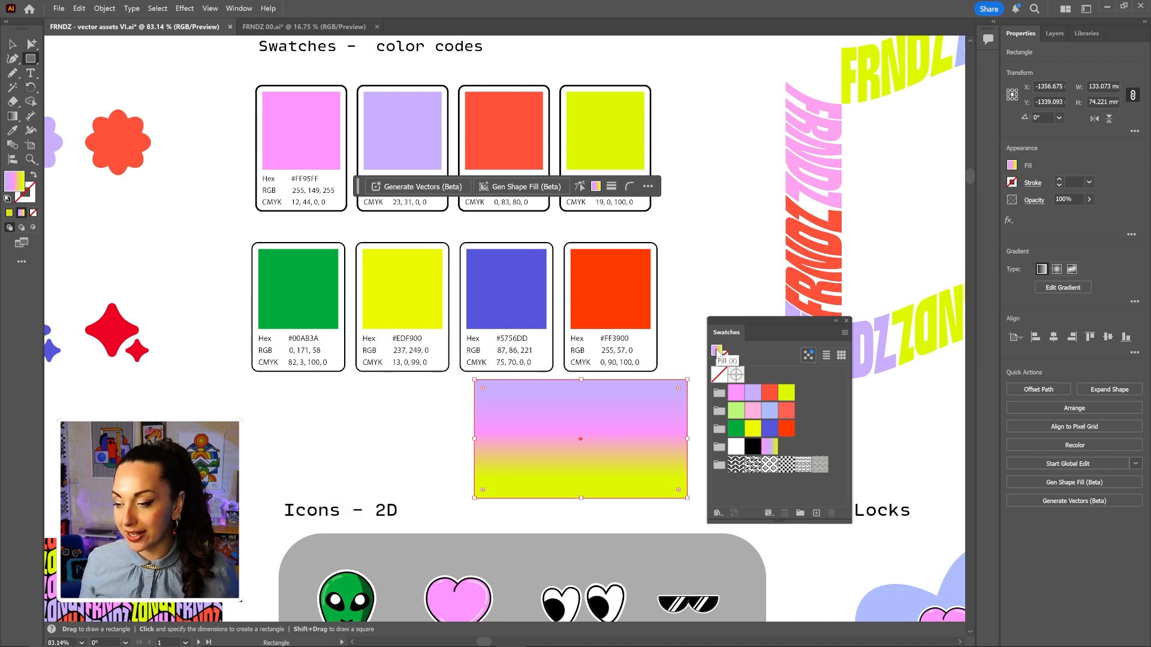
# Save the gradient as a swatch and add the third colour group to the FRNDZ MAX library.
pyautogui.moveTo(717, 355); pyautogui.dragTo(786, 450)
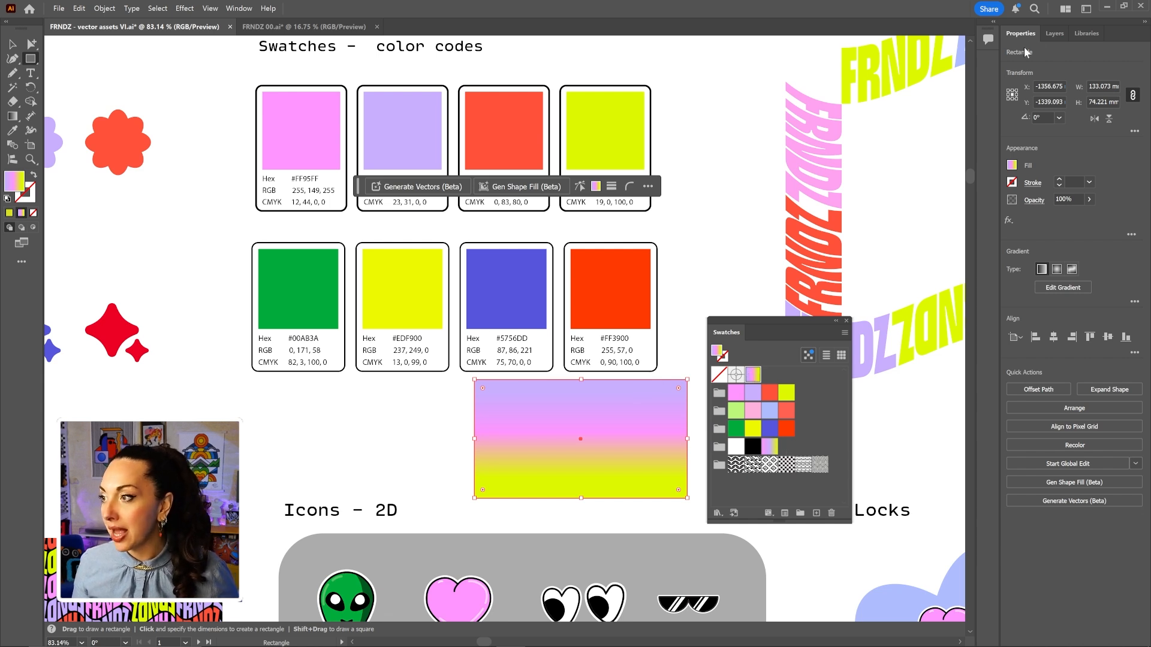
pyautogui.click(1086, 35)
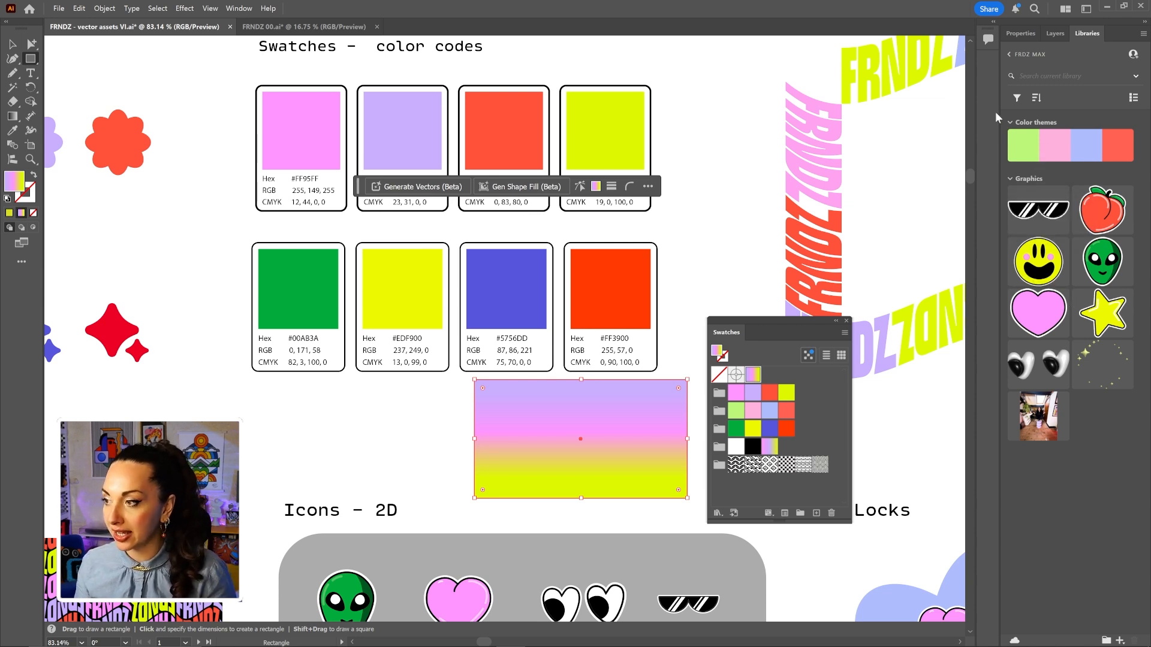
pyautogui.click(719, 429)
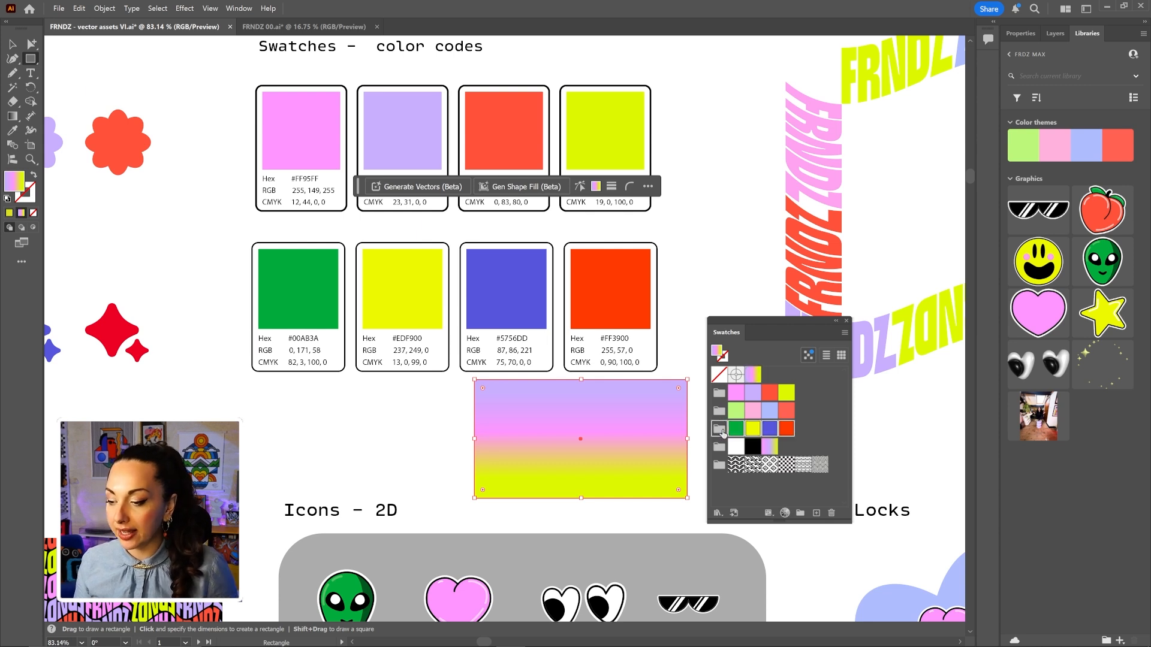
pyautogui.click(733, 514)
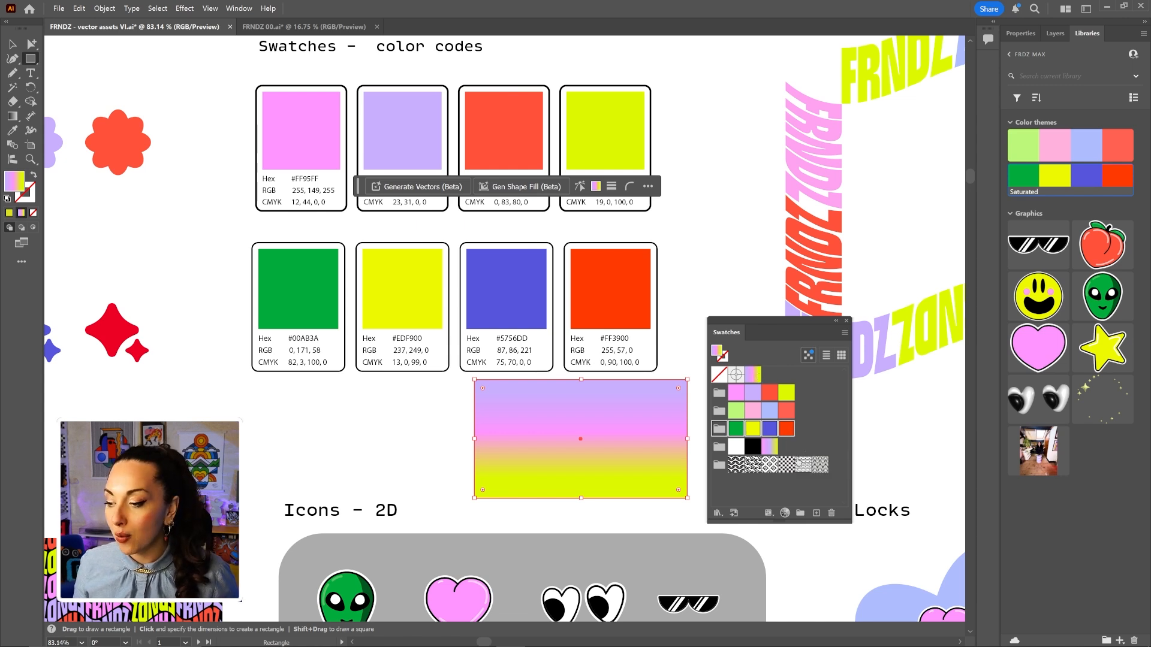
# Apply the gradient swatch to the rectangle and add that gradient to the library.
pyautogui.click(758, 376)
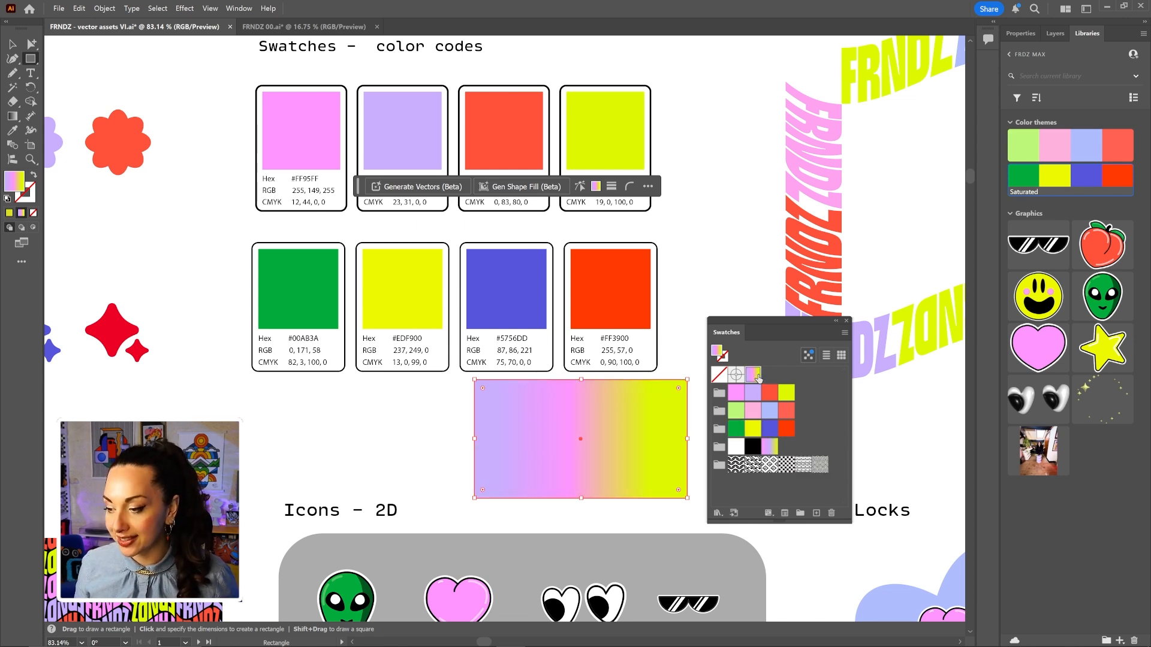
pyautogui.click(733, 513)
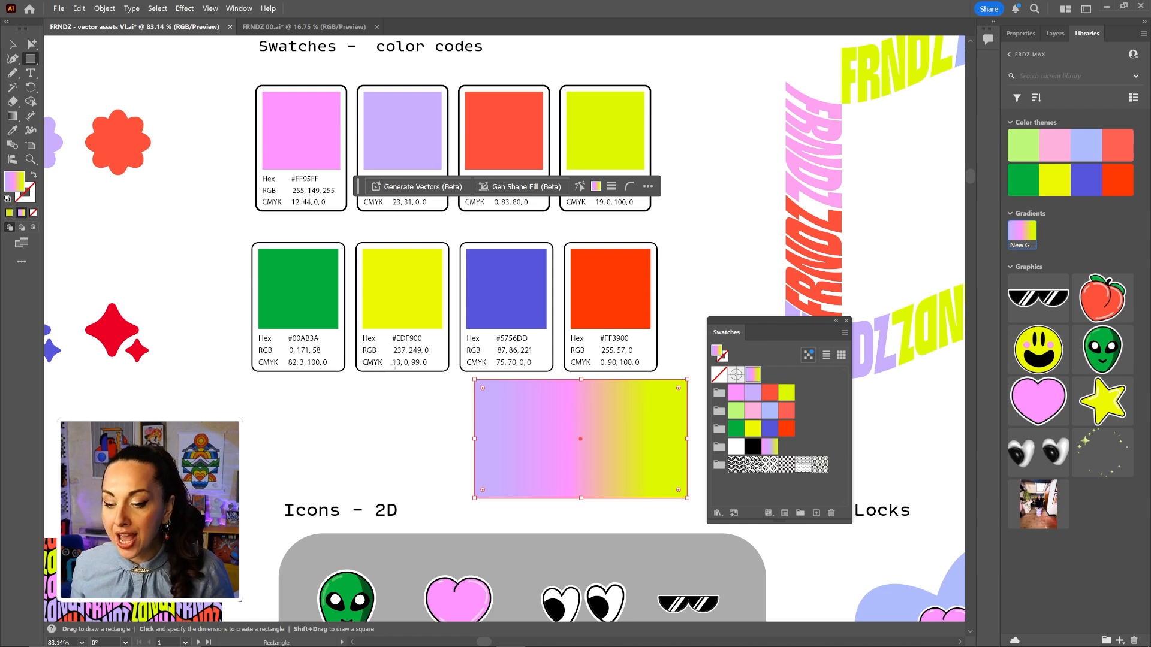
pyautogui.press('v')
pyautogui.click(435, 405)
# Select the lilac heart and set it to Inflate, inflated on both sides, in 3D and Materials.
pyautogui.moveTo(486, 390); pyautogui.dragTo(254, 344)
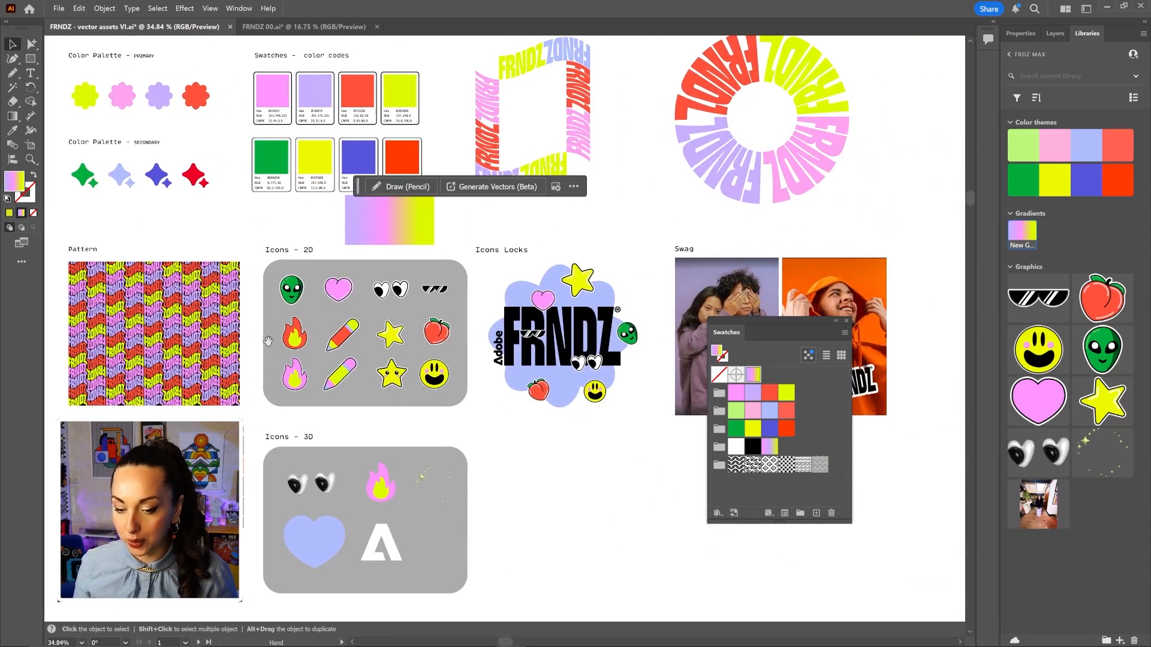
pyautogui.click(322, 553)
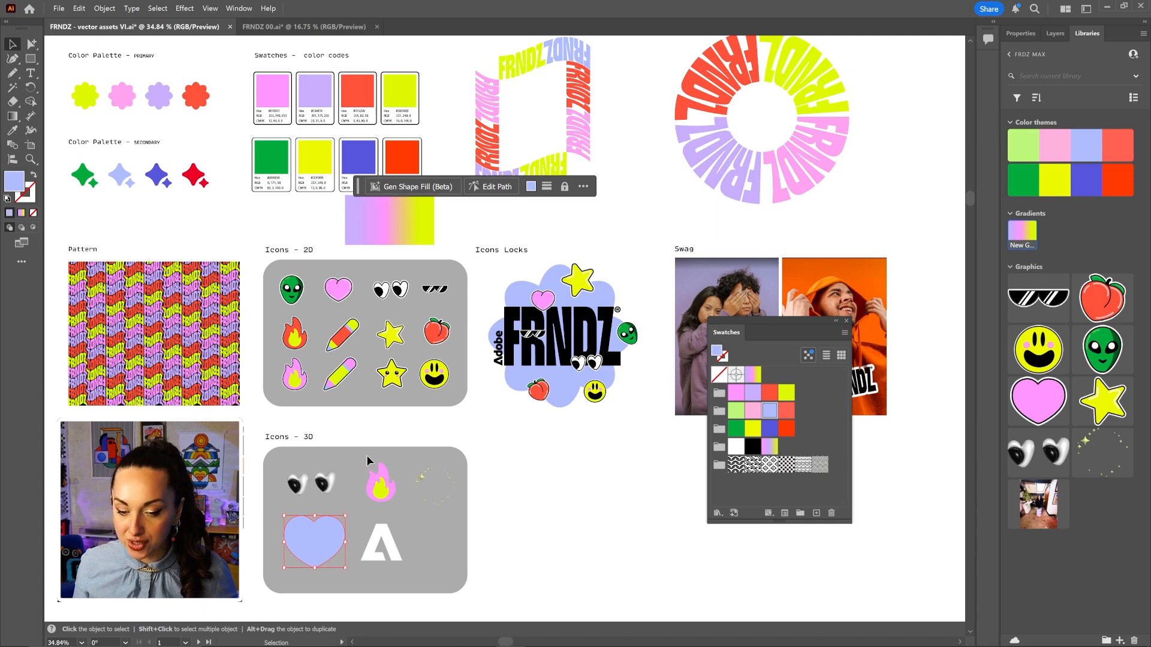
pyautogui.click(238, 9)
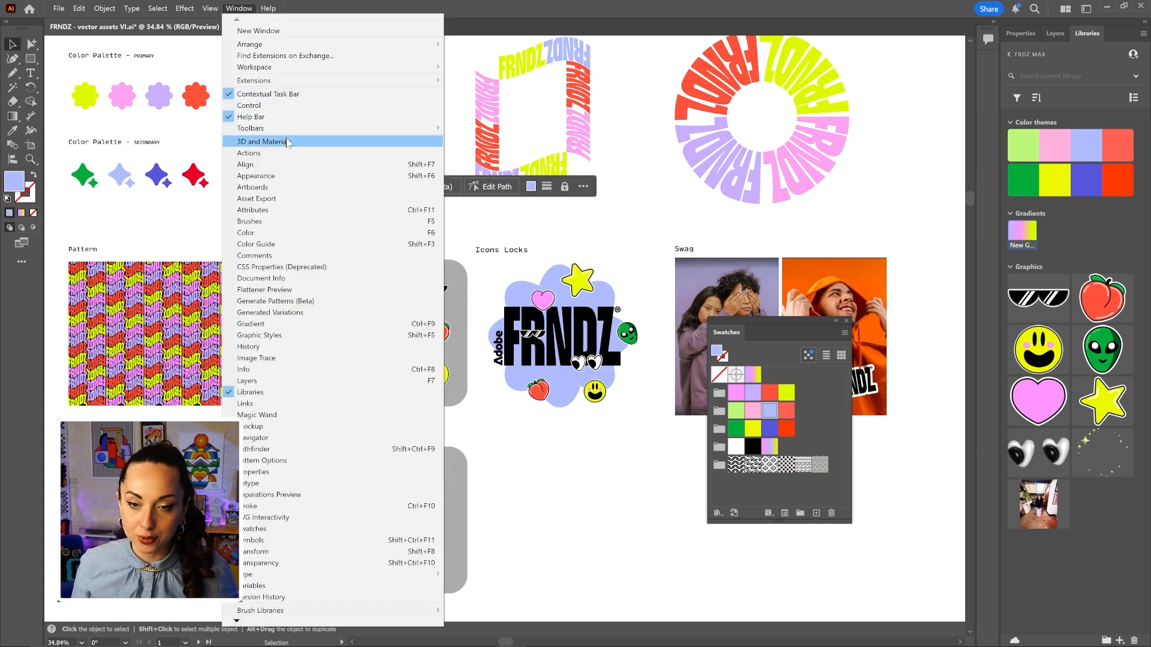
pyautogui.click(267, 142)
pyautogui.click(646, 127)
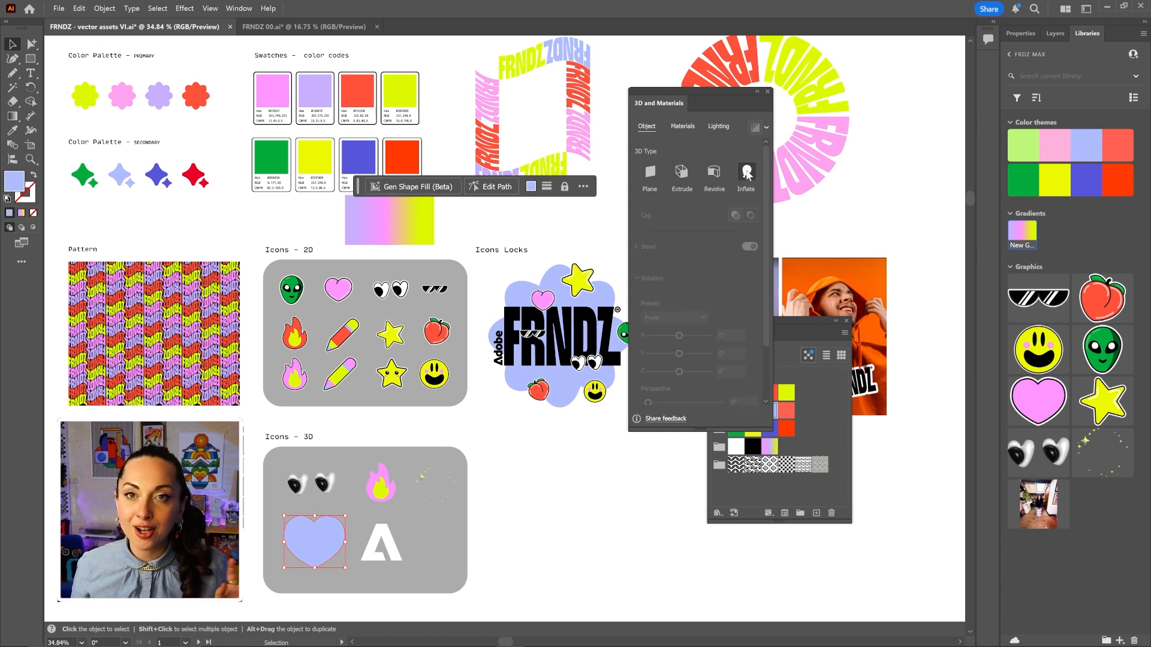
pyautogui.click(749, 171)
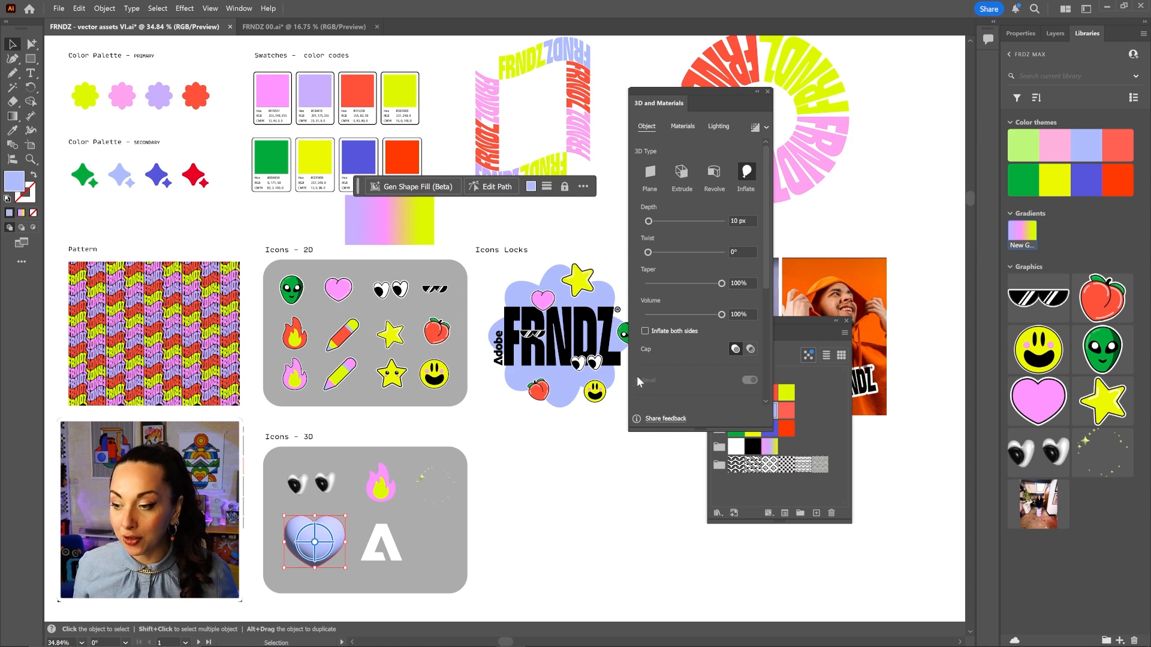
pyautogui.click(650, 330)
# Rotate the inflated heart to inspect its depth, comparing one-sided and both-sided inflation.
pyautogui.hotkey('ctrl', 'space')
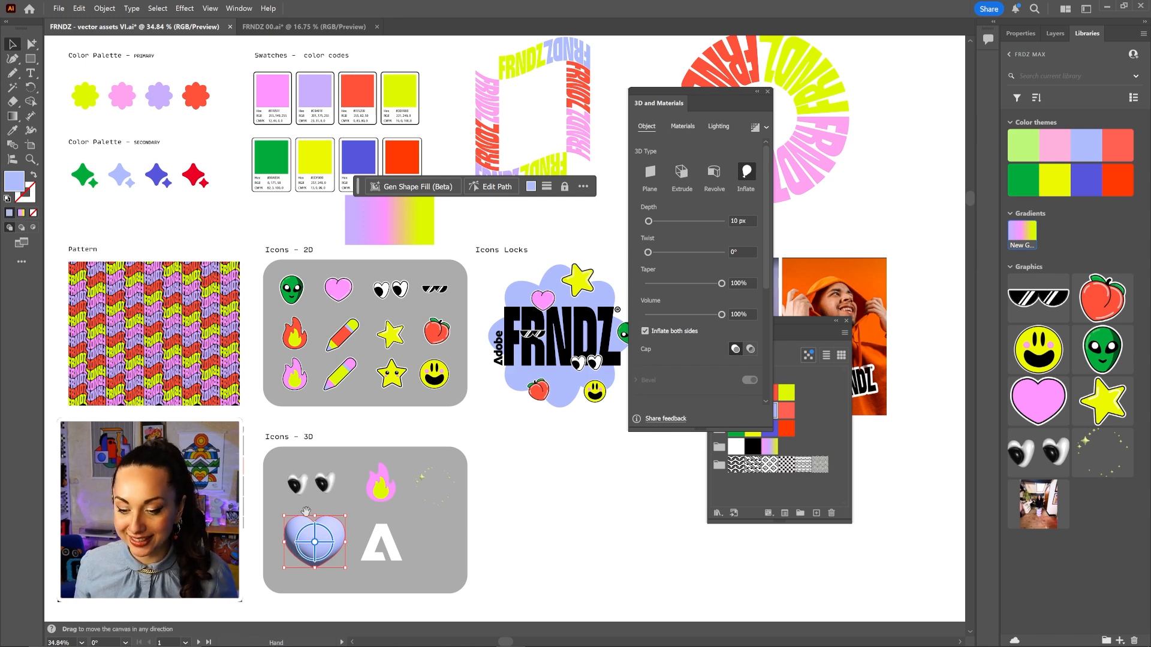
pyautogui.moveTo(308, 508); pyautogui.dragTo(494, 527)
pyautogui.press('space')
pyautogui.moveTo(494, 527); pyautogui.dragTo(511, 297)
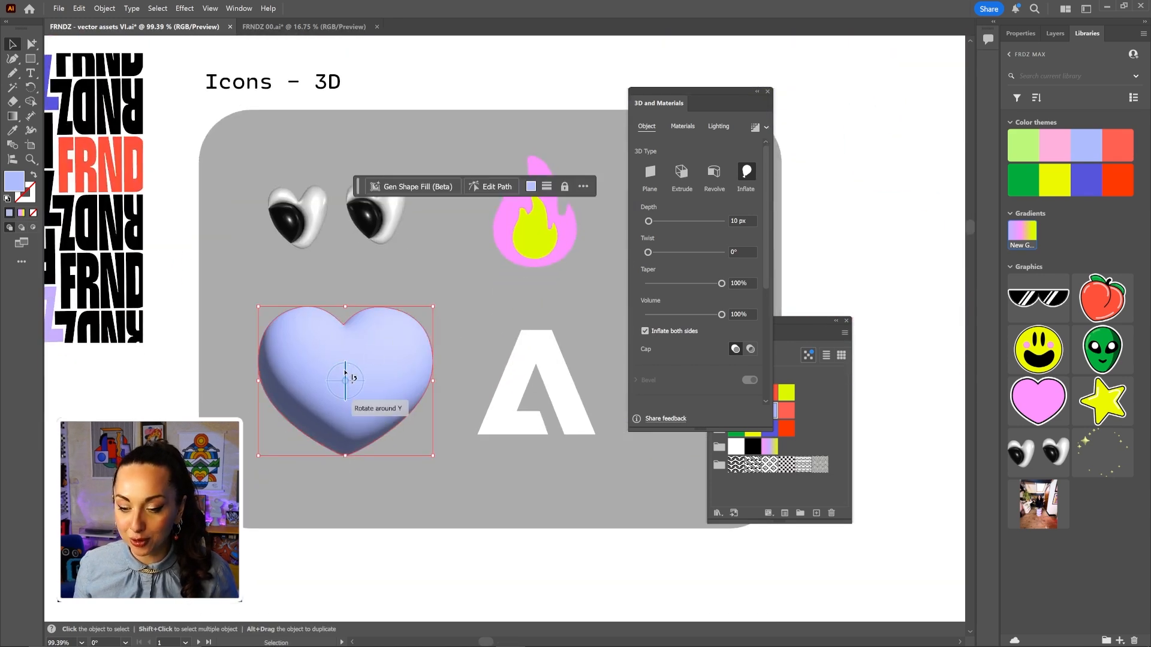
pyautogui.moveTo(347, 375); pyautogui.dragTo(399, 383)
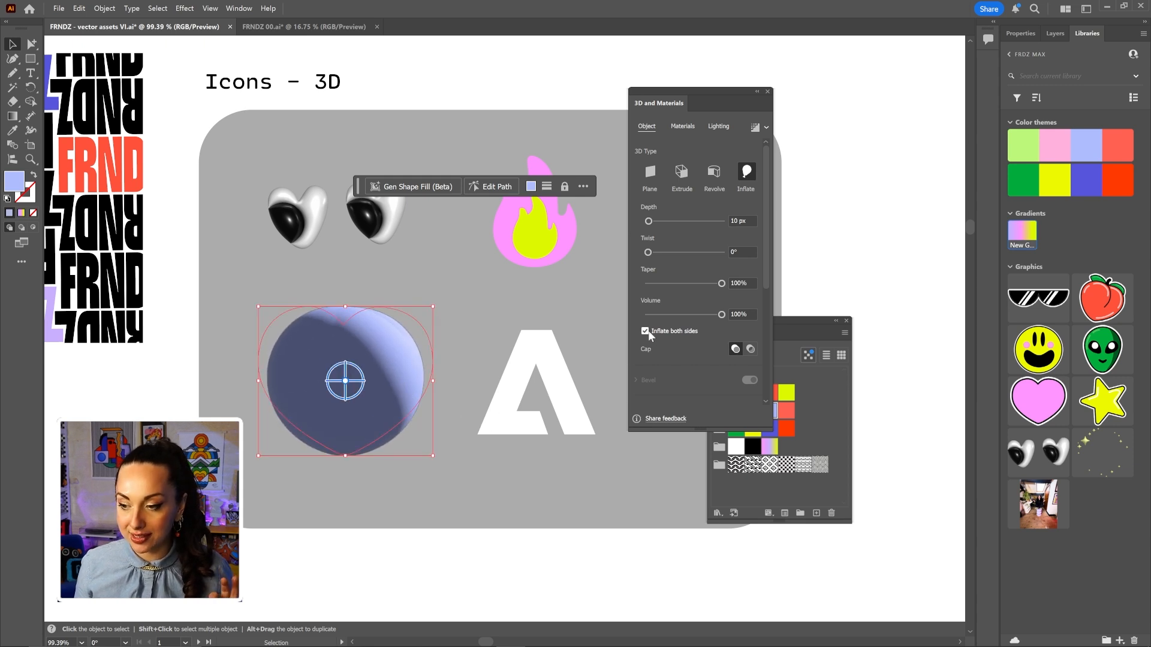
pyautogui.click(645, 332)
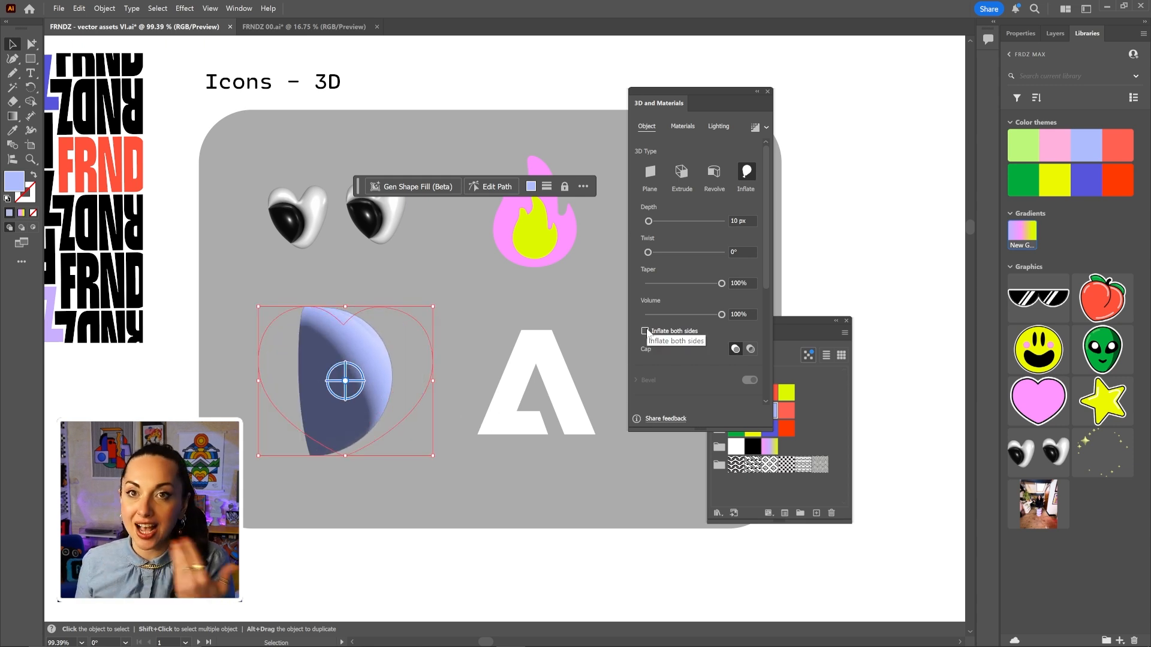
pyautogui.click(646, 332)
pyautogui.moveTo(381, 381); pyautogui.dragTo(281, 373)
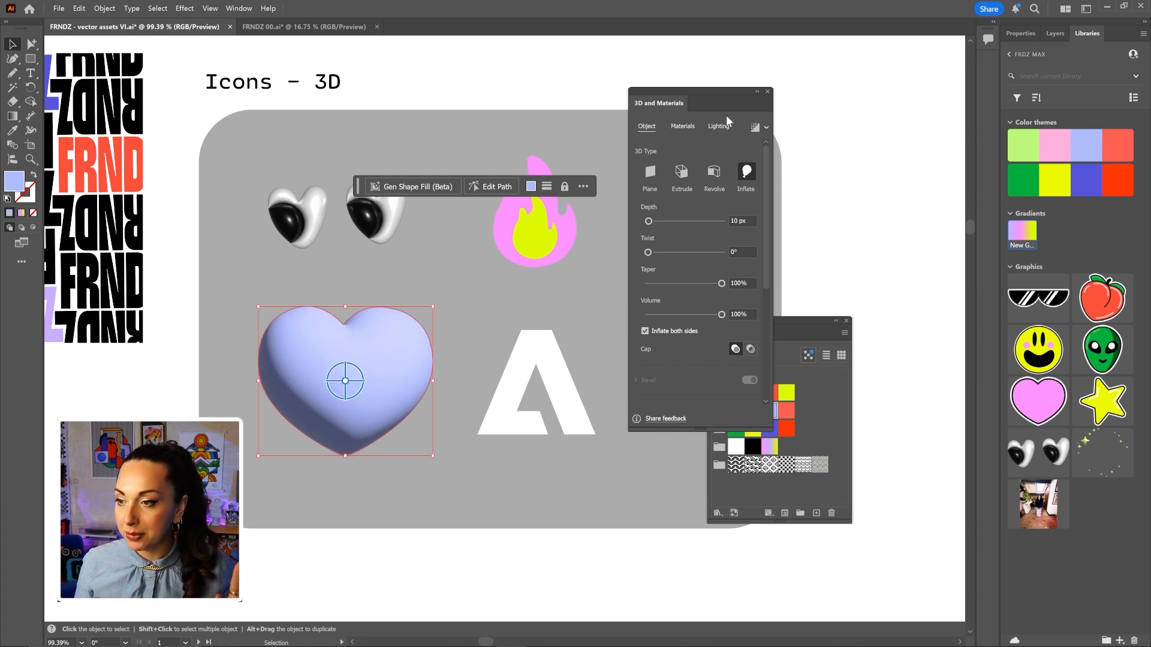
pyautogui.click(687, 127)
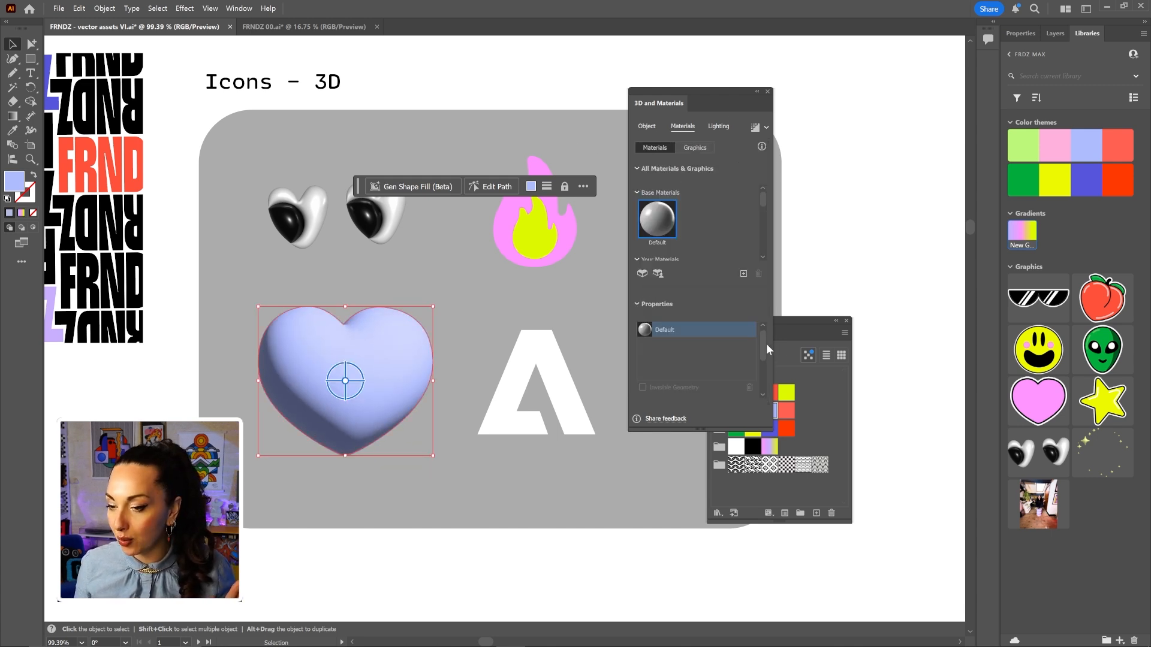
# Set the heart's roughness to 0.16, metallic to 0.43 and light intensity to 103%.
pyautogui.moveTo(763, 357); pyautogui.dragTo(764, 402)
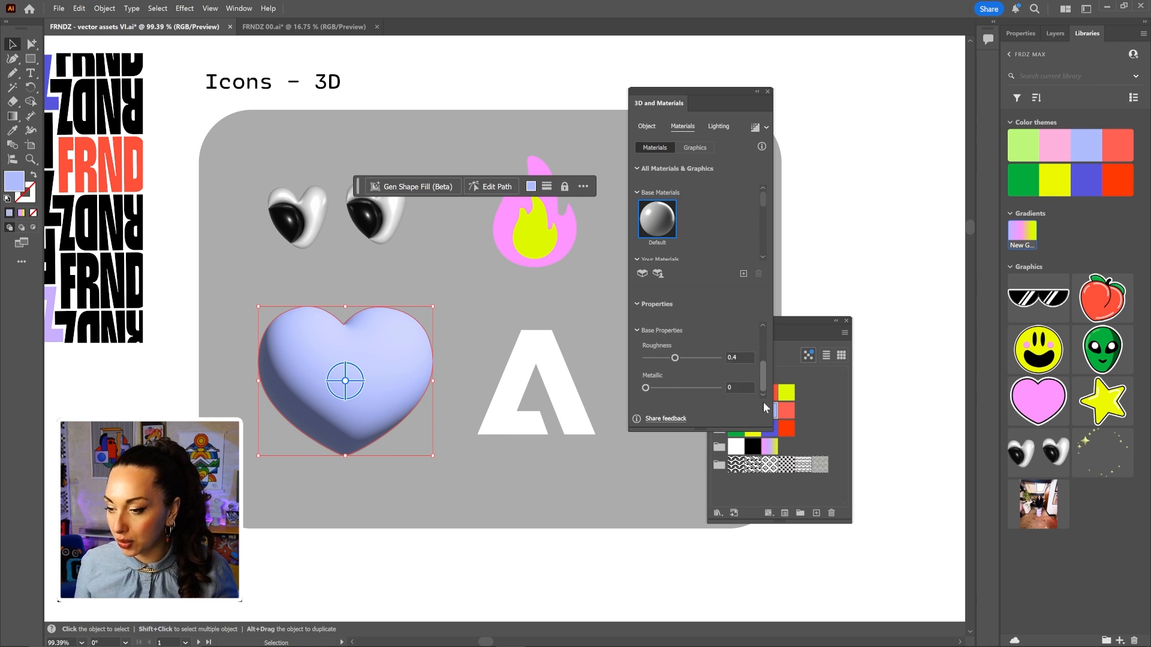
pyautogui.moveTo(676, 357); pyautogui.dragTo(676, 390)
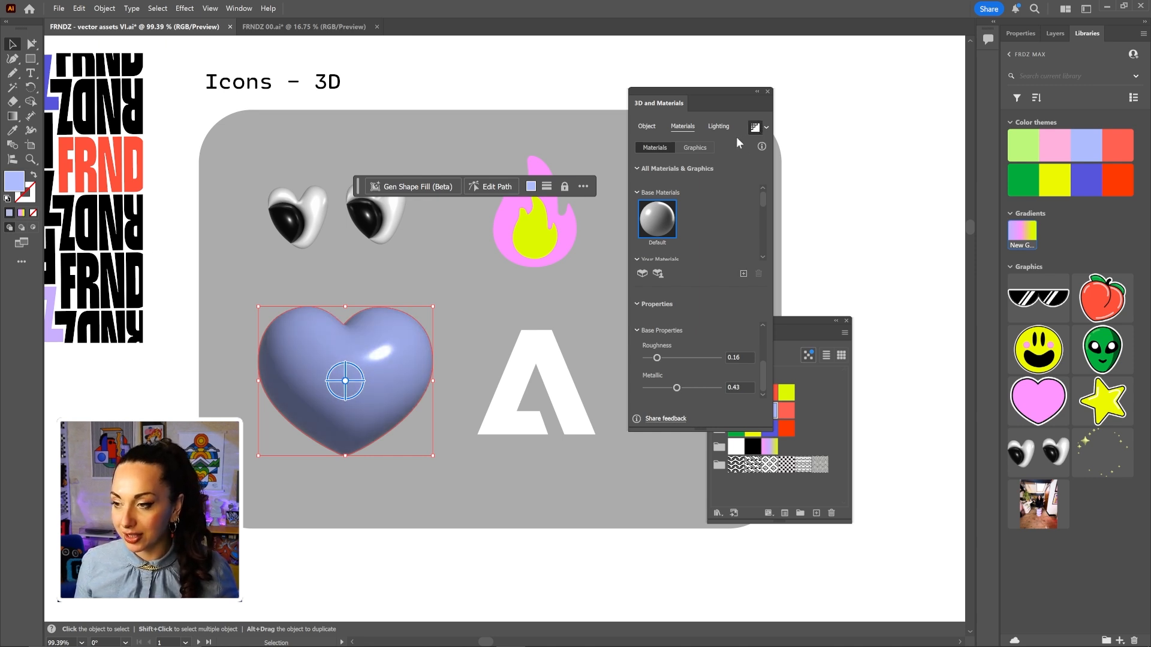
pyautogui.click(719, 126)
pyautogui.scroll(-5, 743, 343)
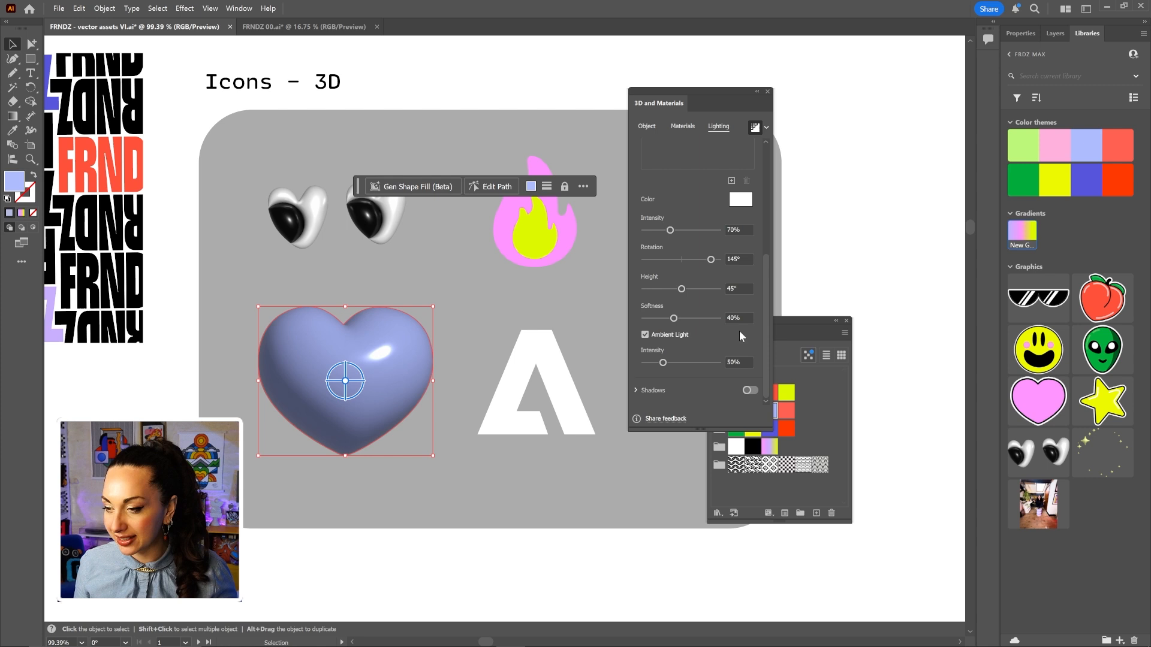
pyautogui.click(683, 230)
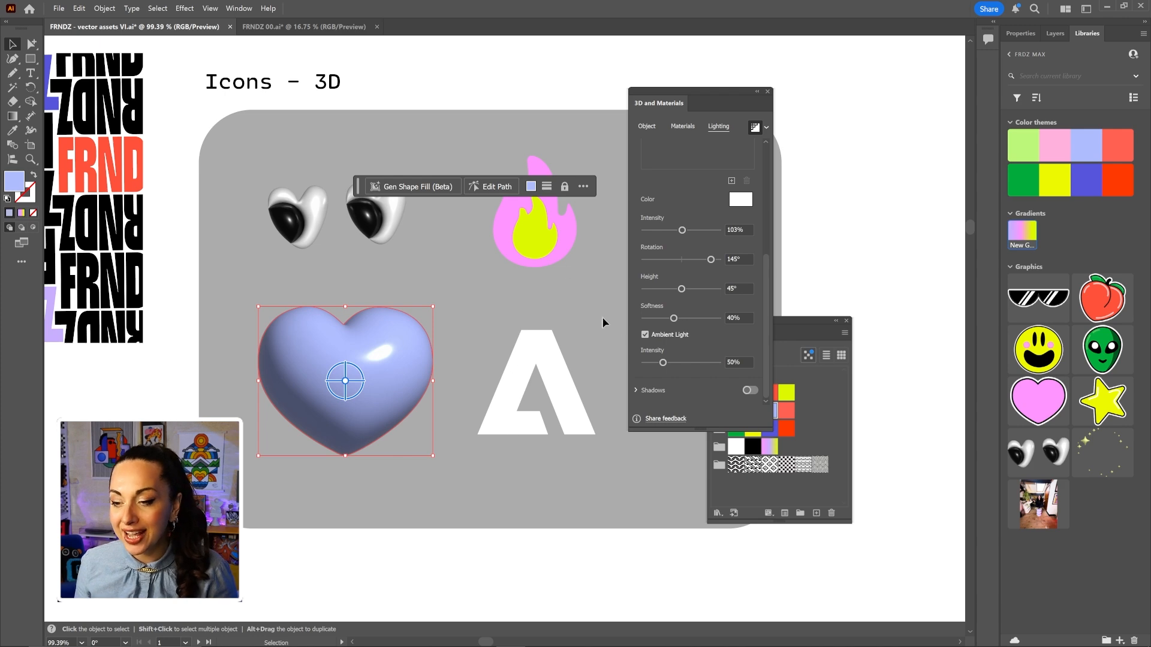
pyautogui.hotkey('ctrl', 'space')
# Drag the 3D heart into the library graphics, then show the Project Neo community page in Chrome.
pyautogui.moveTo(589, 292); pyautogui.dragTo(473, 339)
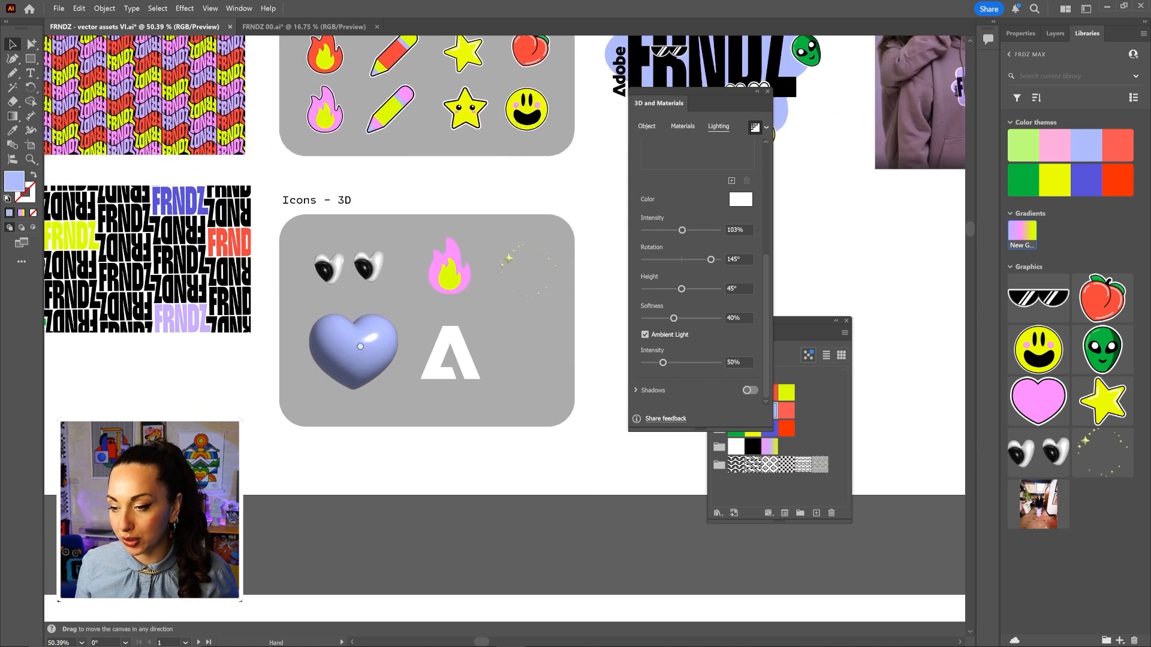
pyautogui.moveTo(333, 367); pyautogui.dragTo(1070, 485)
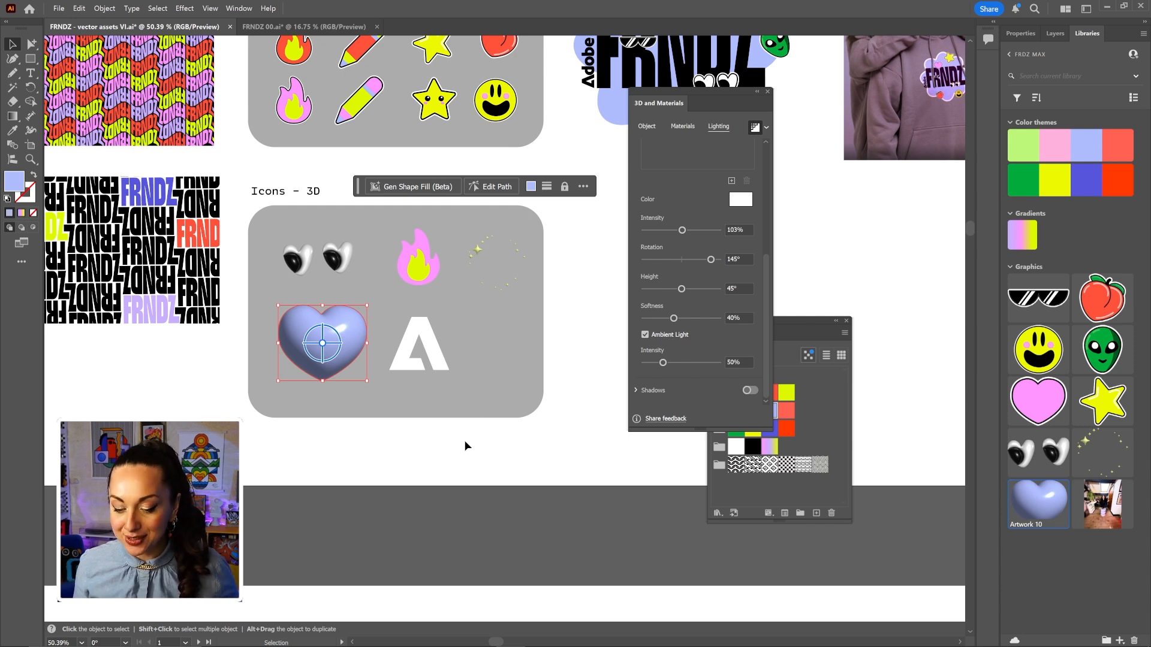
pyautogui.moveTo(379, 644)
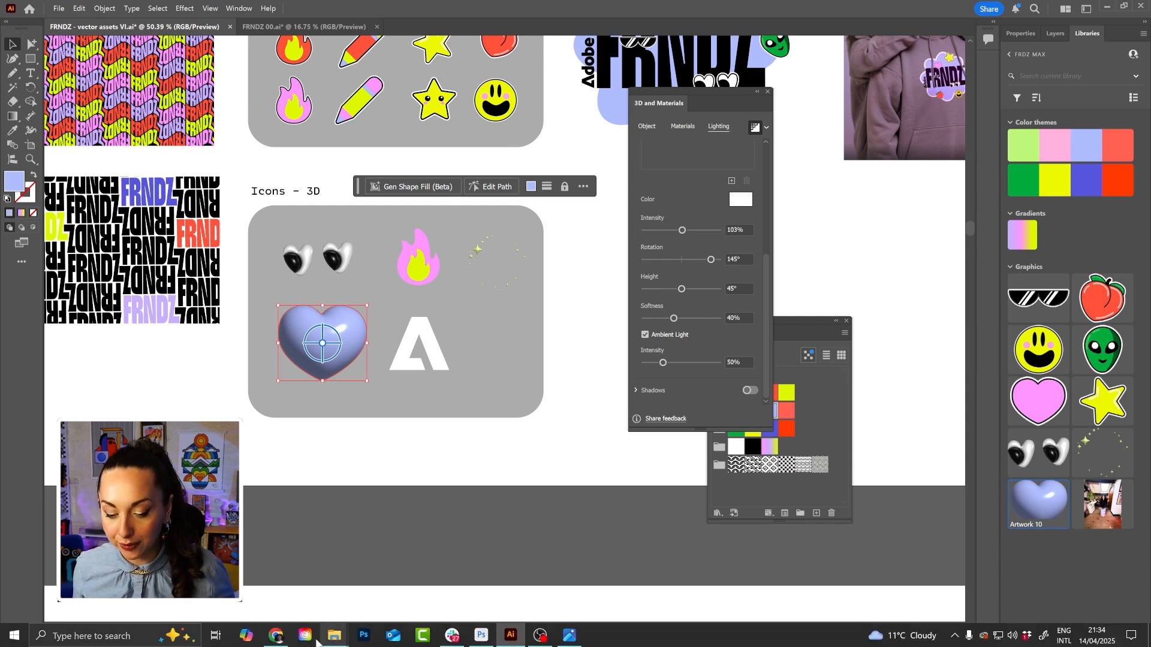
pyautogui.click(276, 635)
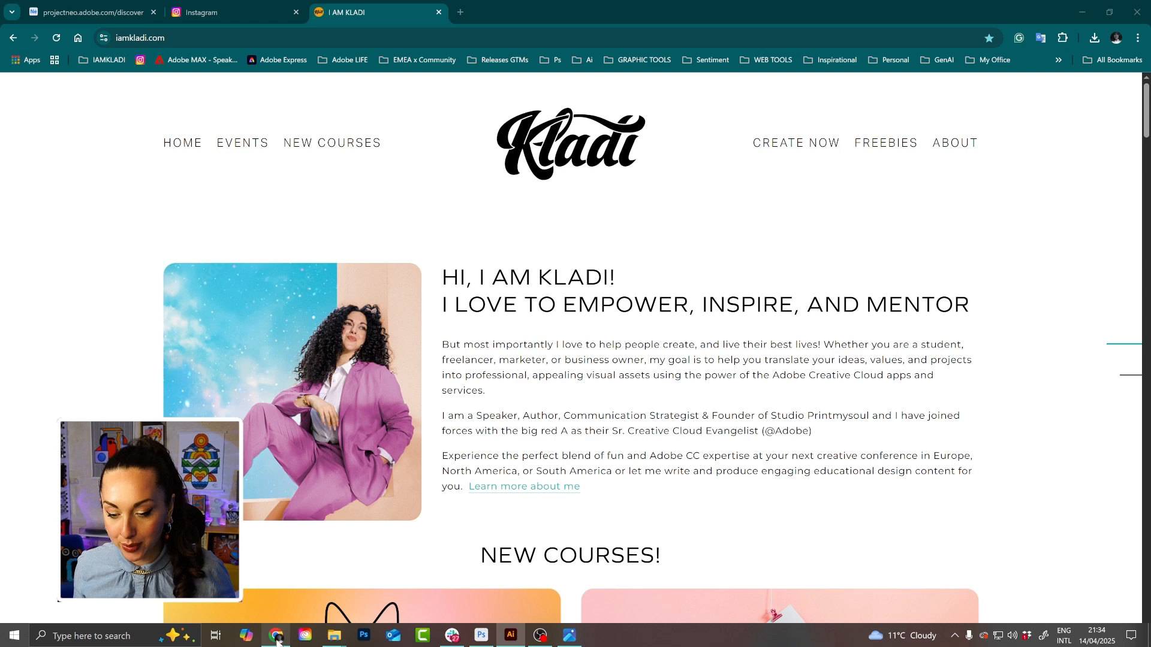
pyautogui.click(99, 12)
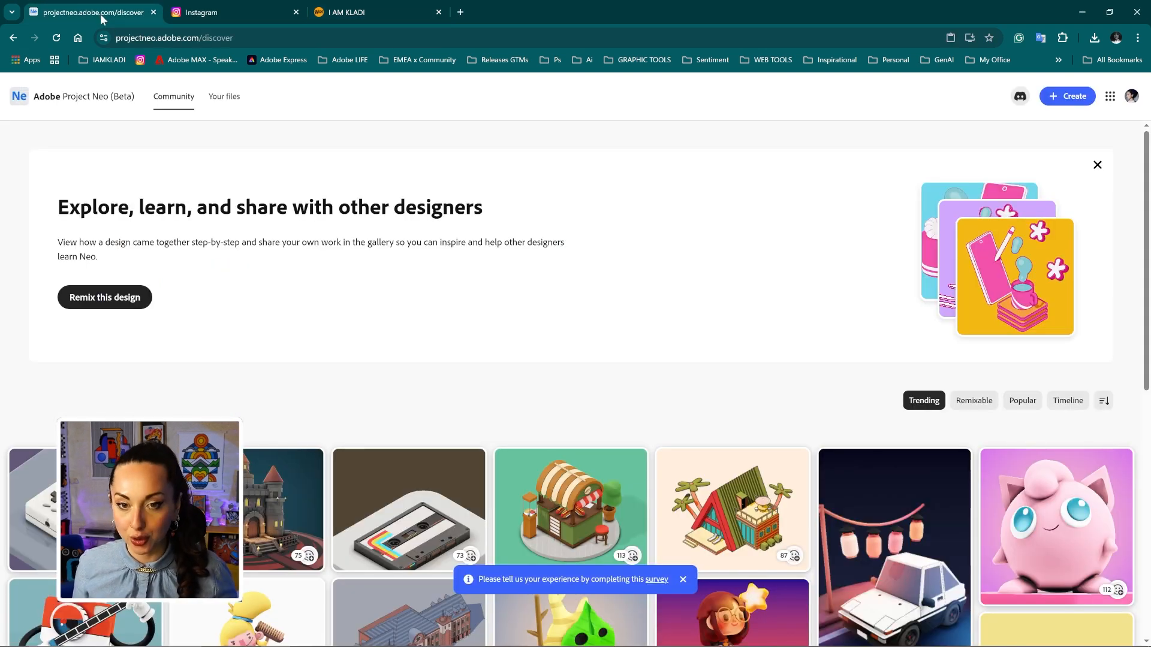
pyautogui.scroll(-7, 483, 323)
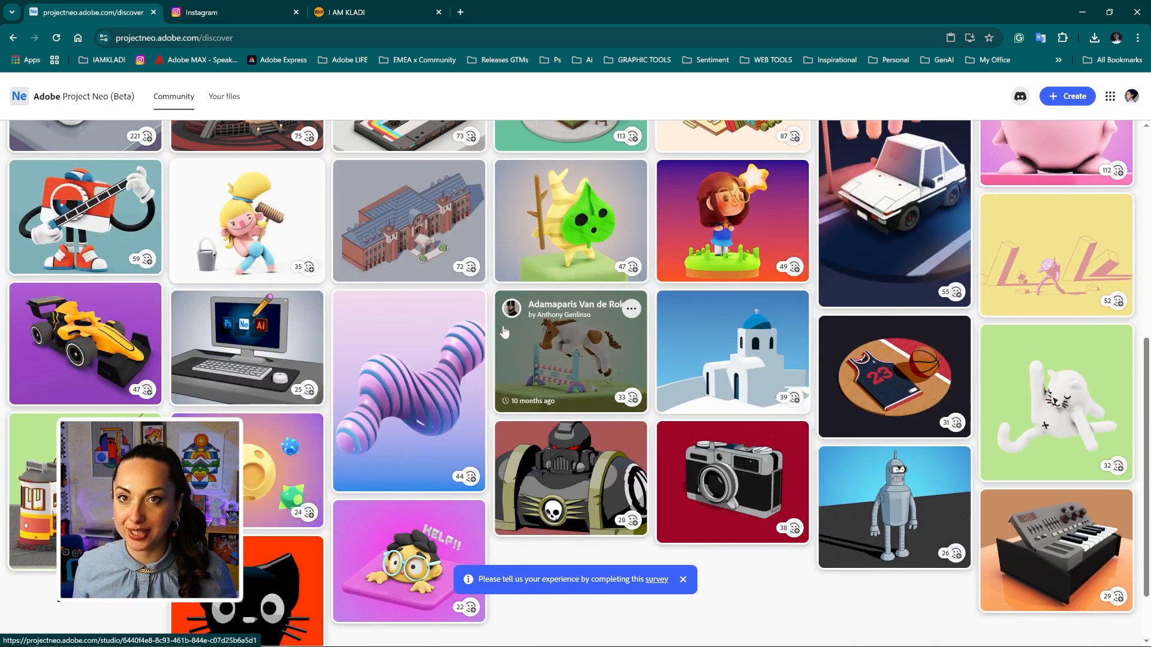
pyautogui.scroll(-1, 504, 332)
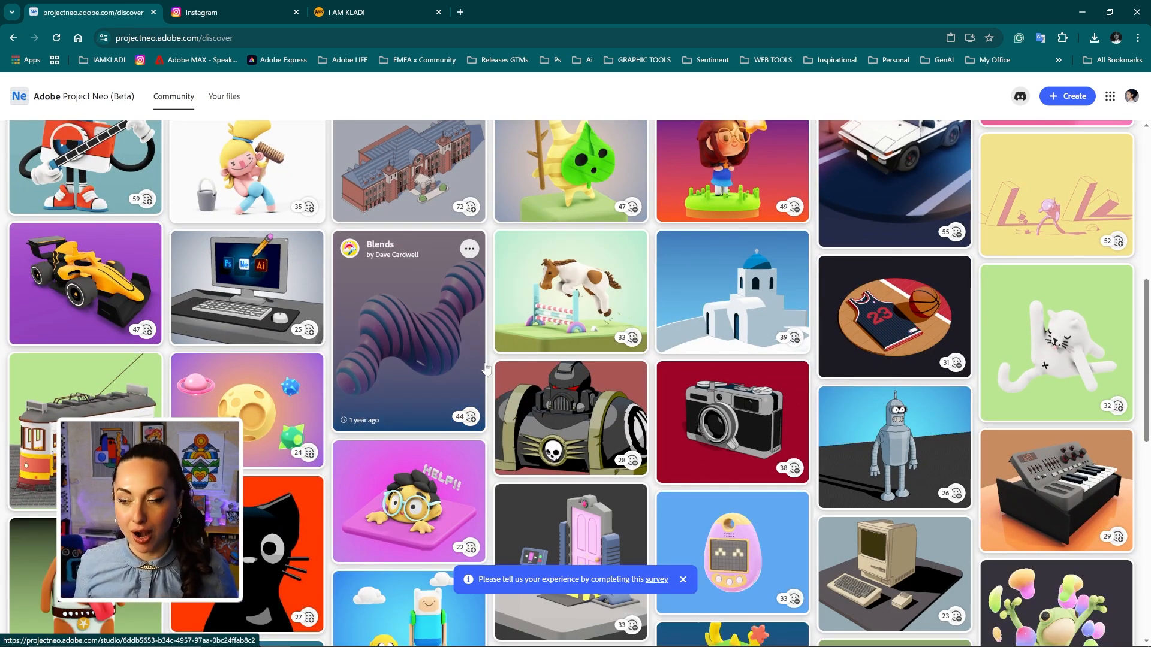
pyautogui.scroll(8, 599, 393)
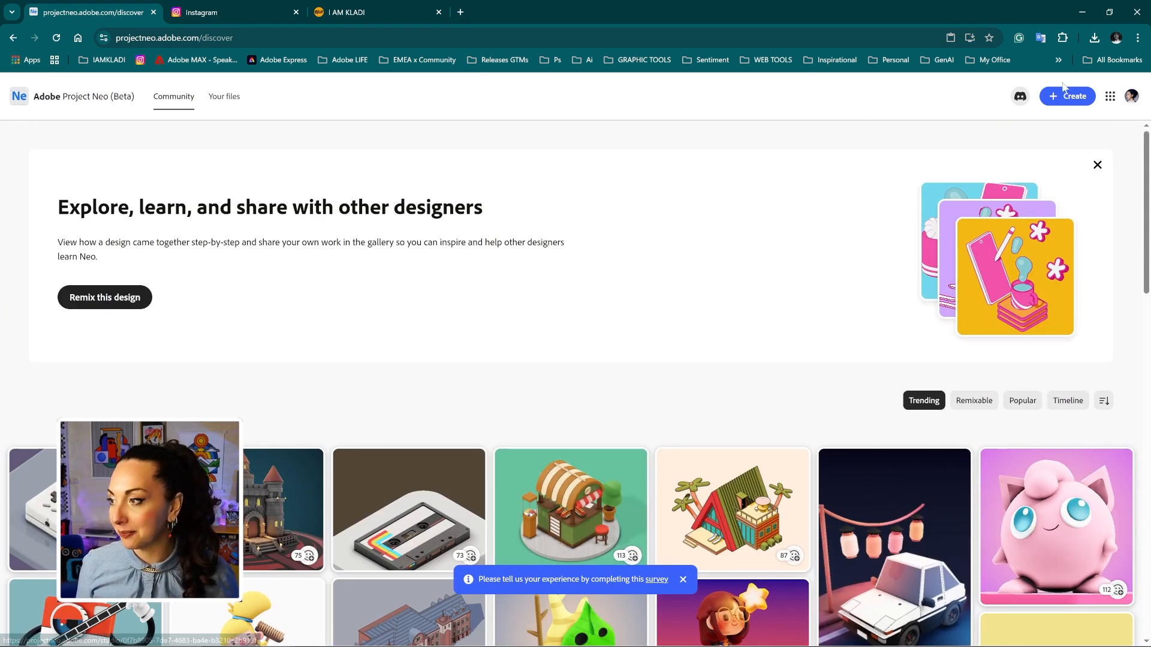
# Start a new Project Neo design, delete its default plane and cube, then bring up Illustrator's FRNDZ assets.
pyautogui.click(1058, 102)
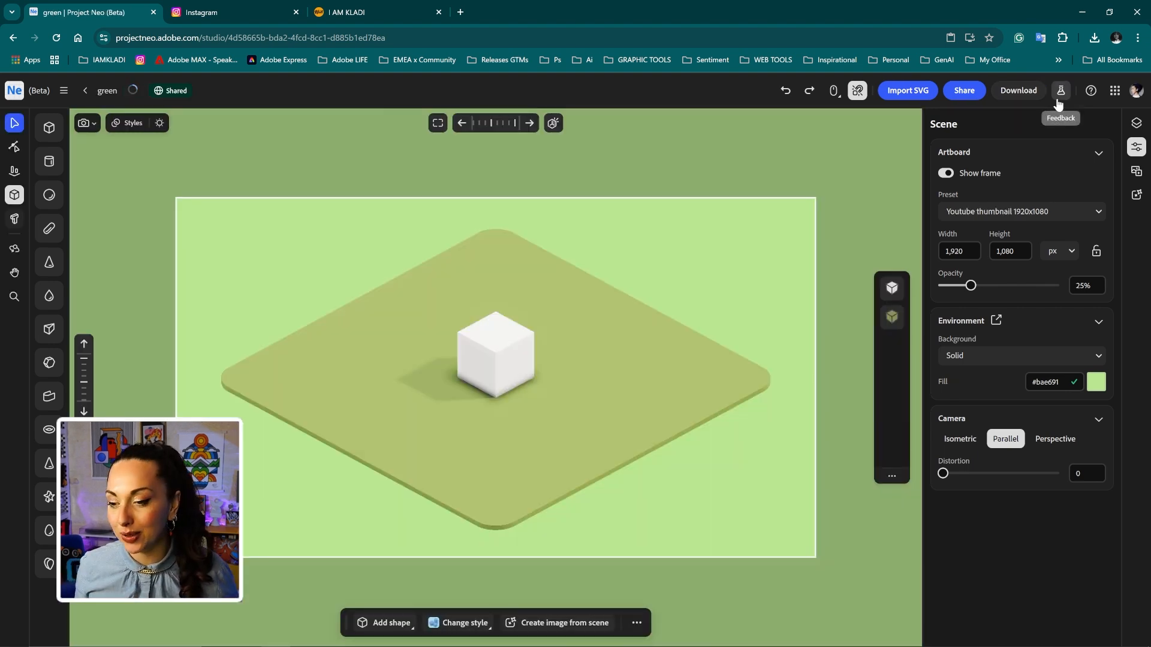
pyautogui.click(523, 361)
pyautogui.click(522, 359)
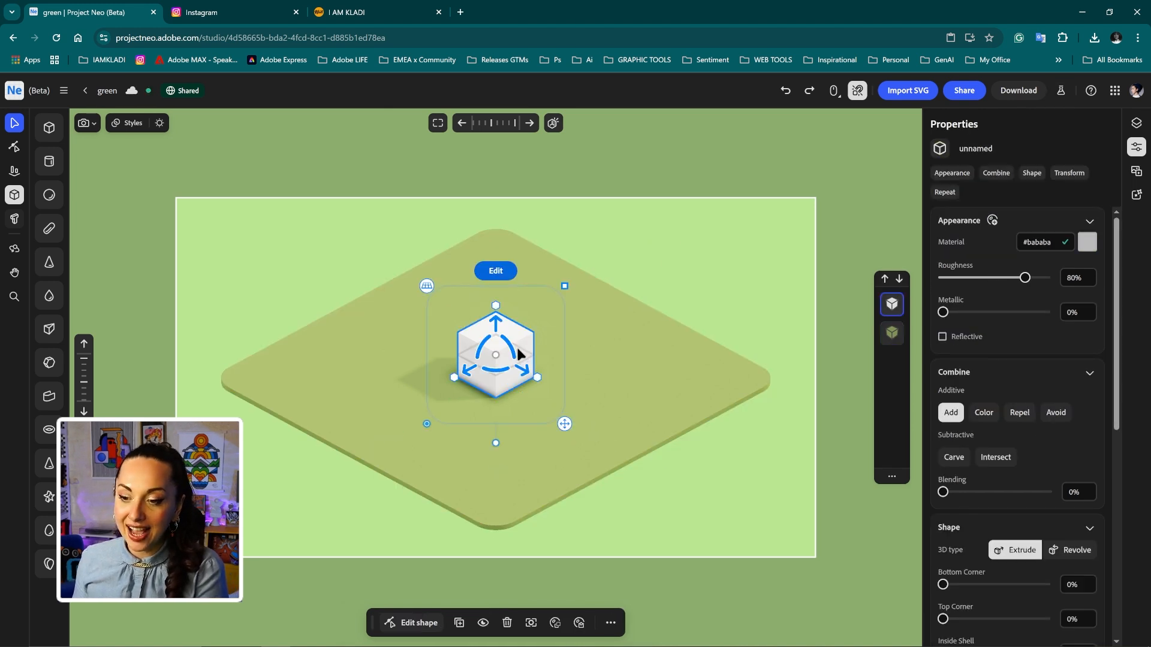
pyautogui.press('Delete')
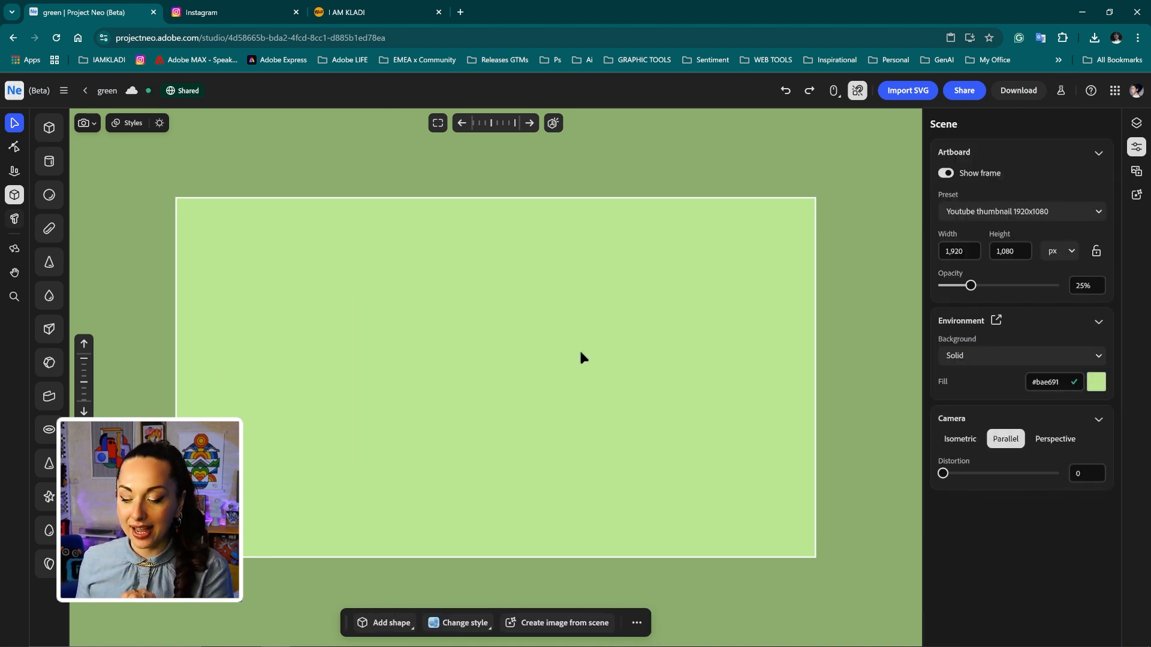
pyautogui.moveTo(496, 645)
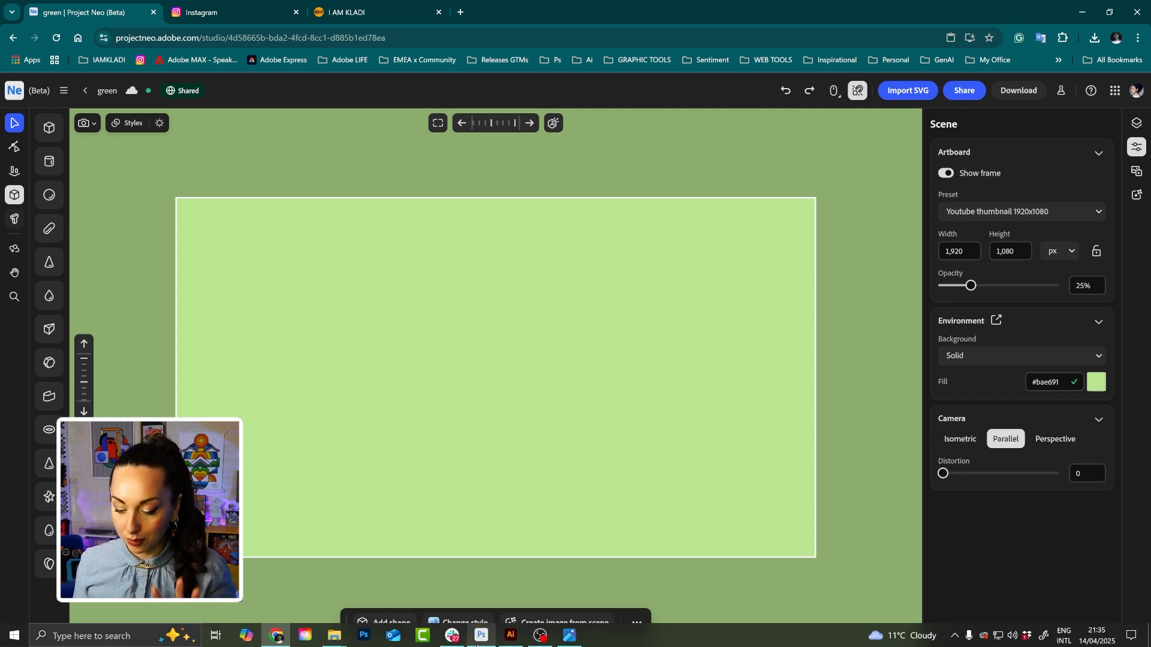
pyautogui.click(508, 638)
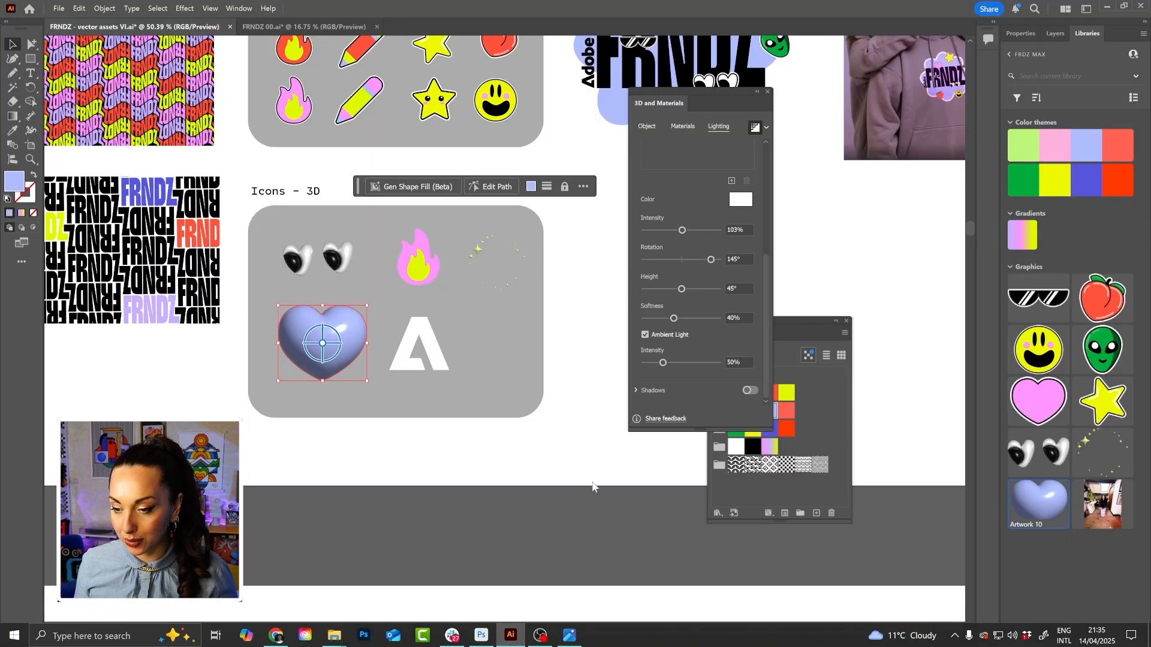
# Close the 3D settings, copy the circular FRNDZ text wheel, and return to Project Neo.
pyautogui.moveTo(583, 331); pyautogui.dragTo(447, 408)
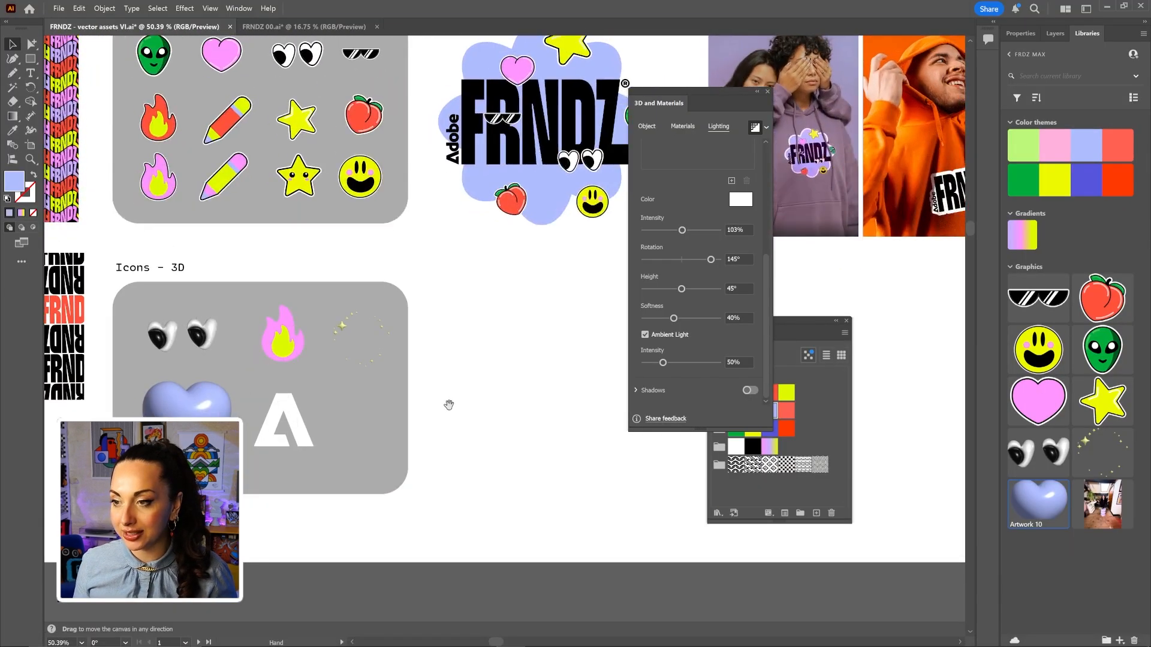
pyautogui.click(768, 91)
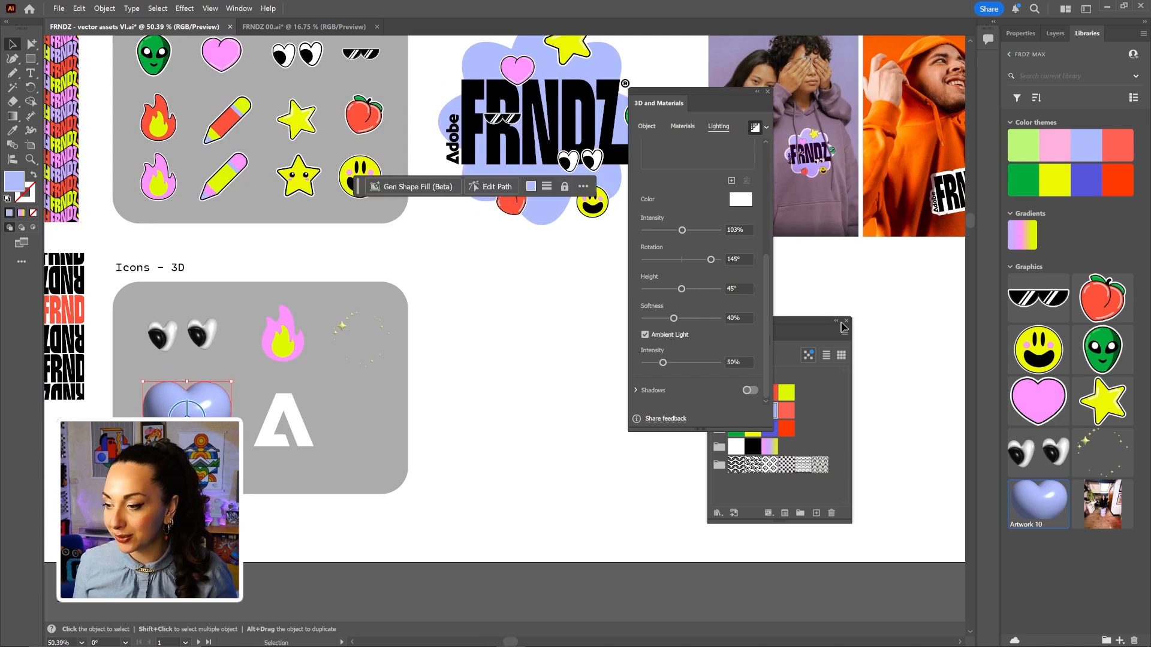
pyautogui.moveTo(561, 359); pyautogui.dragTo(463, 507)
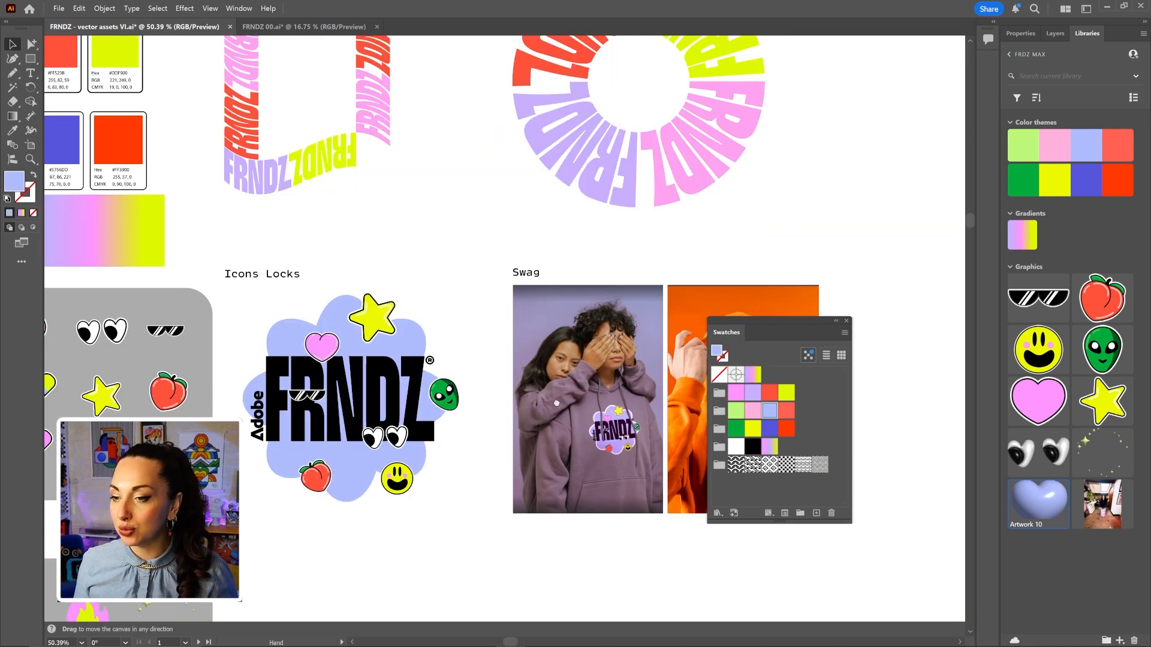
pyautogui.moveTo(545, 426); pyautogui.dragTo(529, 500)
pyautogui.moveTo(702, 168); pyautogui.dragTo(695, 228)
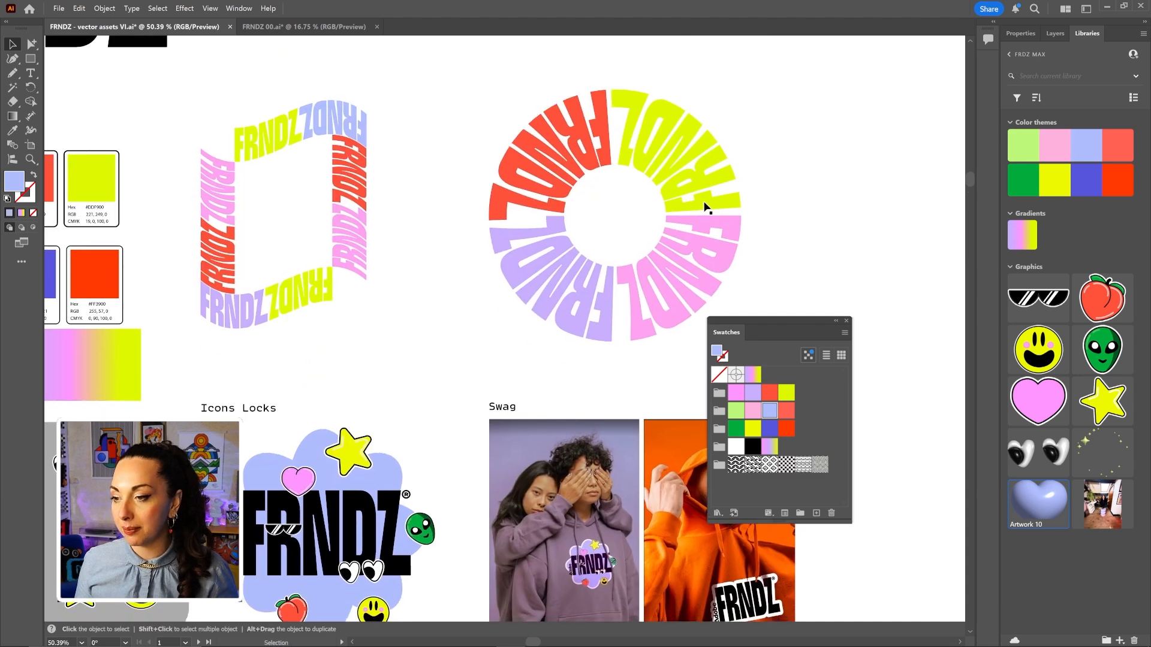
pyautogui.click(701, 206)
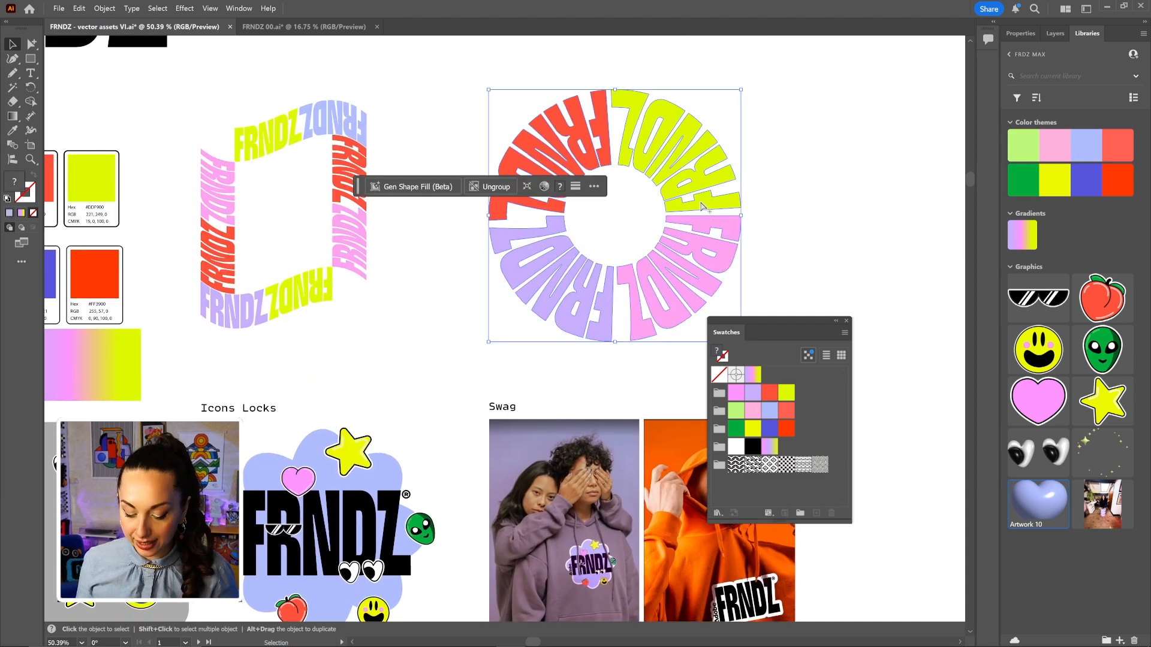
pyautogui.hotkey('ctrl', 'c')
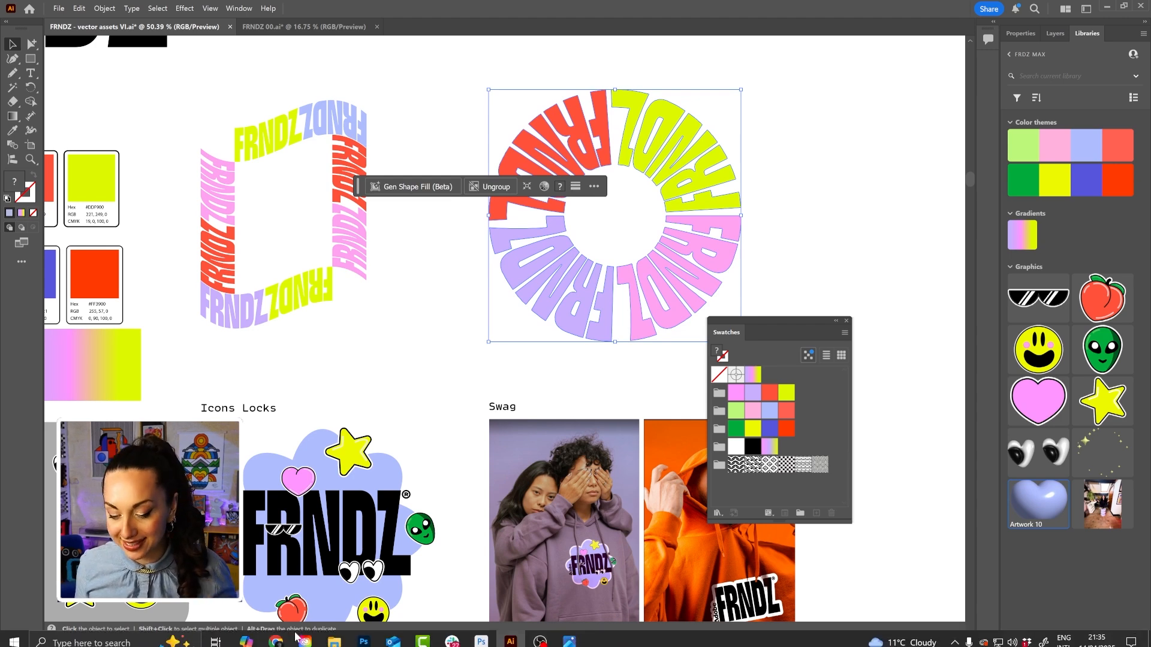
pyautogui.click(276, 642)
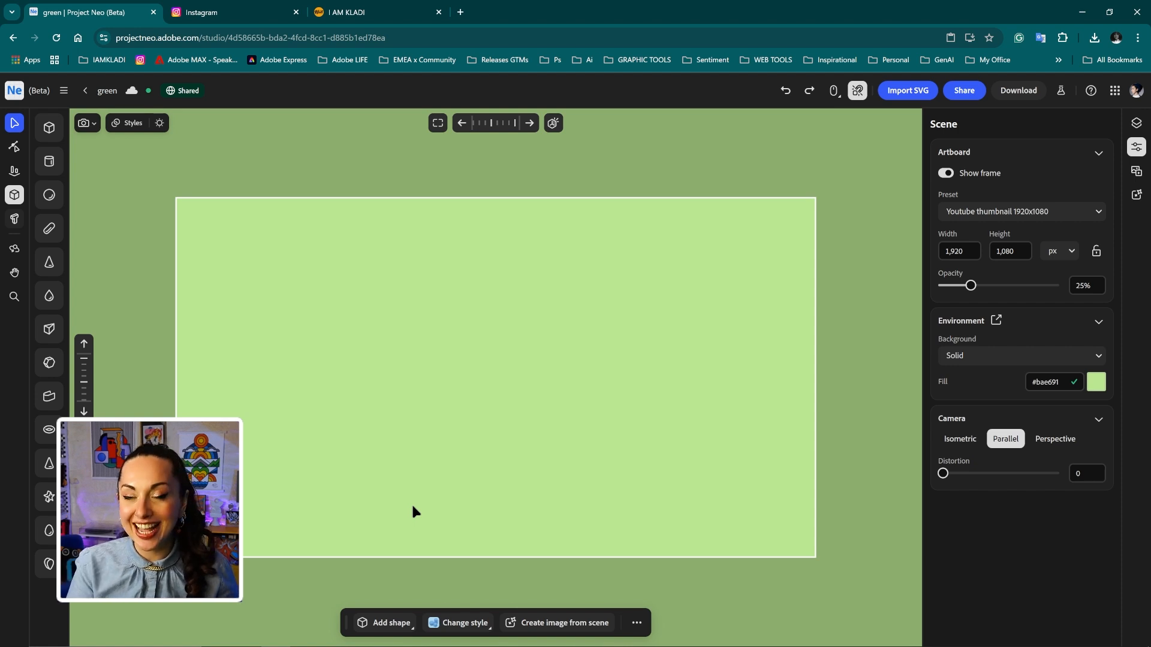
# Paste the FRNDZ wheel into Project Neo as a multicolour 3D ring, then return to Illustrator.
pyautogui.hotkey('ctrl', 'v')
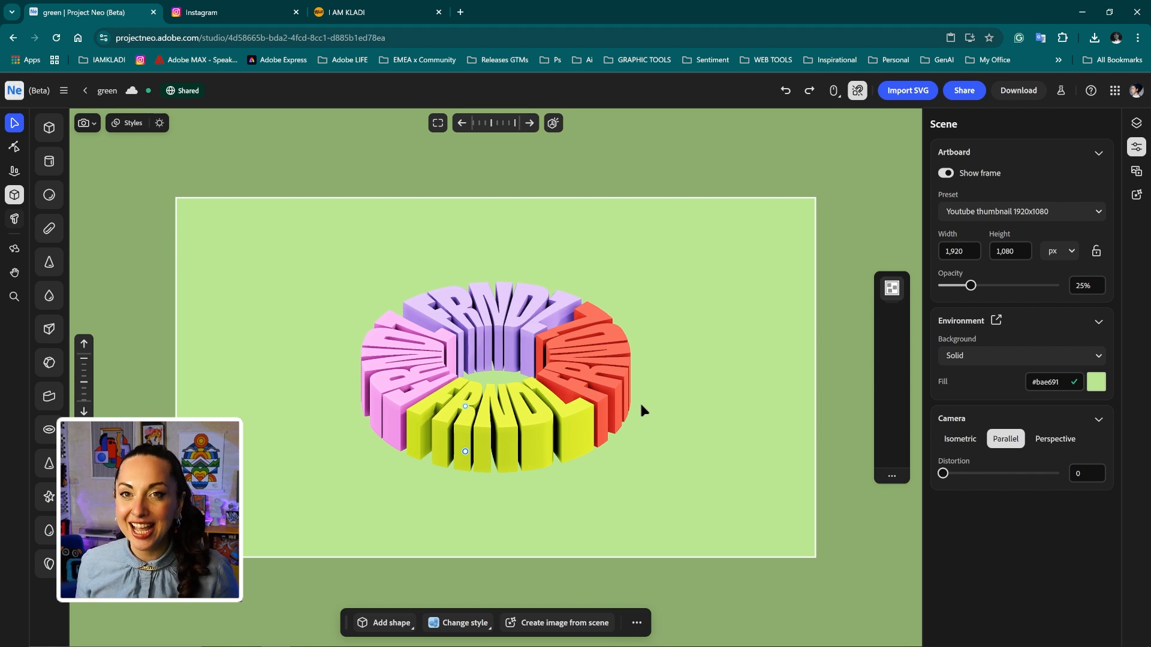
pyautogui.moveTo(425, 642)
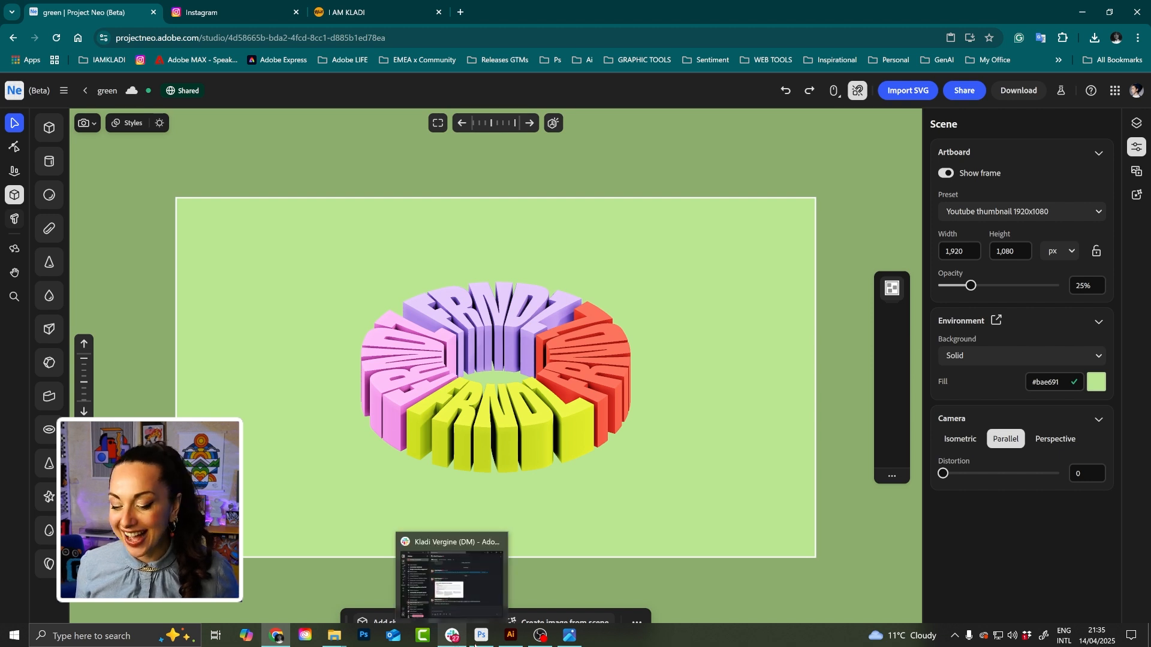
pyautogui.click(510, 640)
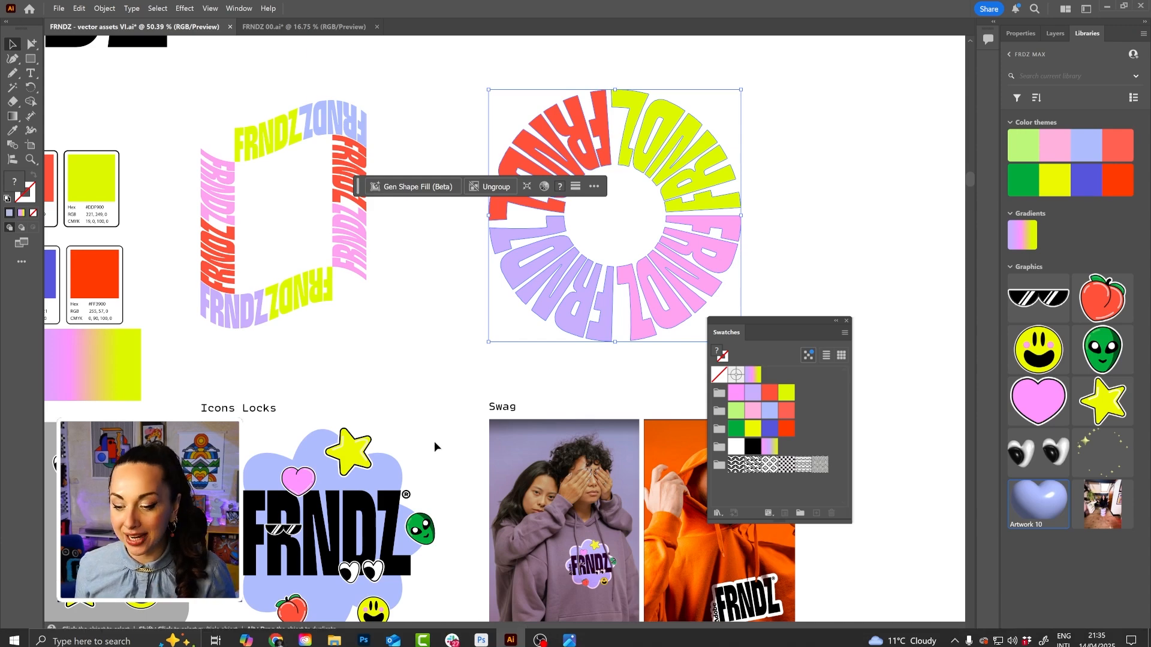
# Select and copy the white 3D A shape from the Icons - 3D board, then go back to Project Neo.
pyautogui.moveTo(436, 447); pyautogui.dragTo(612, 138)
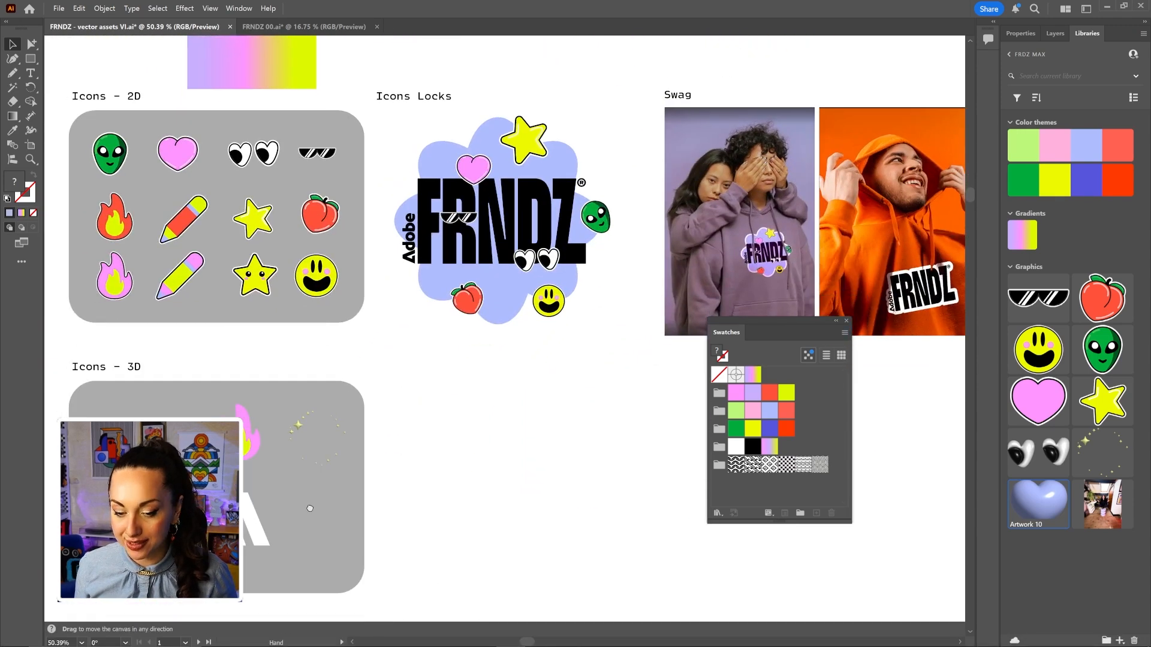
pyautogui.click(262, 538)
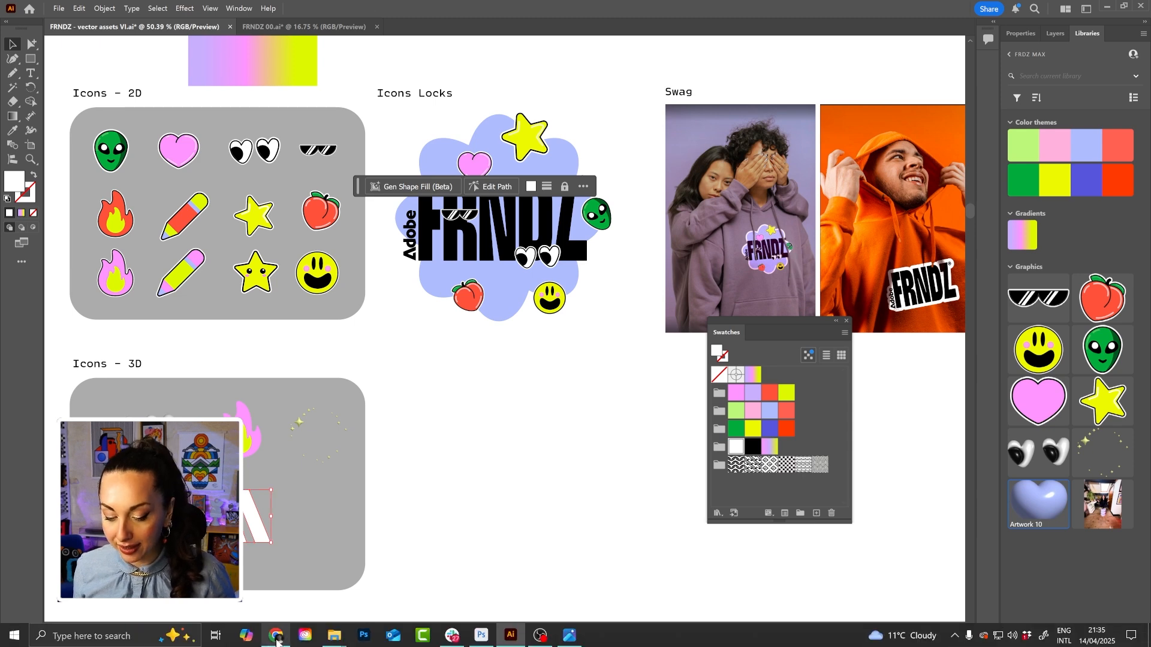
pyautogui.click(276, 640)
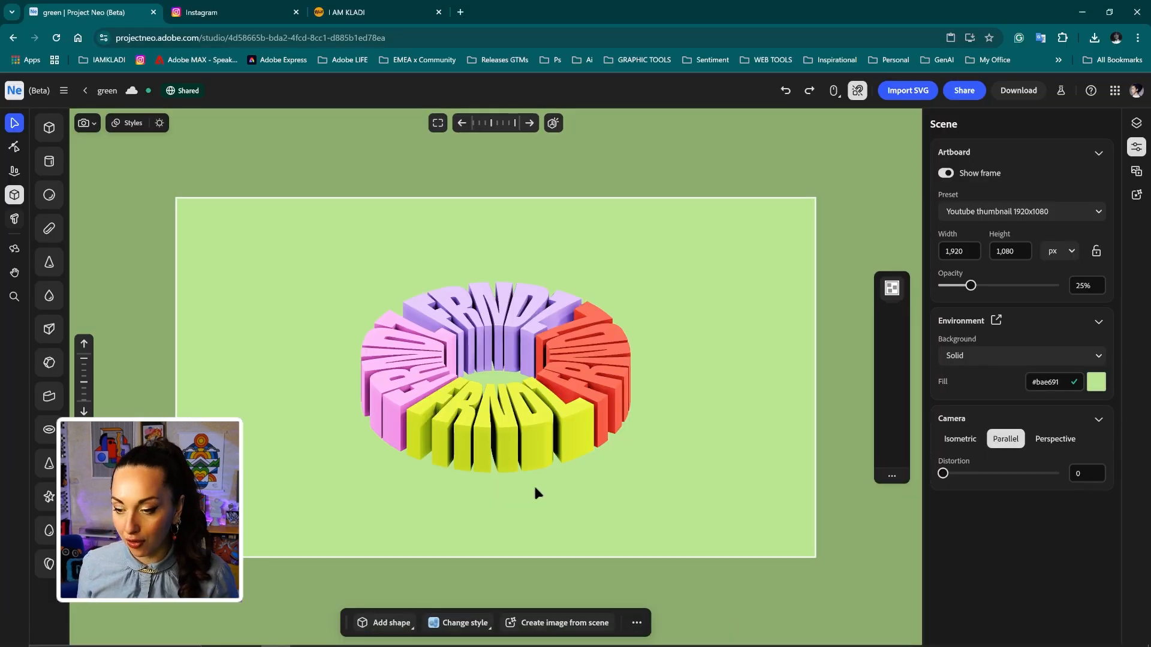
# Paste the white A shape into the ring and raise it about 29 px.
pyautogui.hotkey('ctrl', 'v')
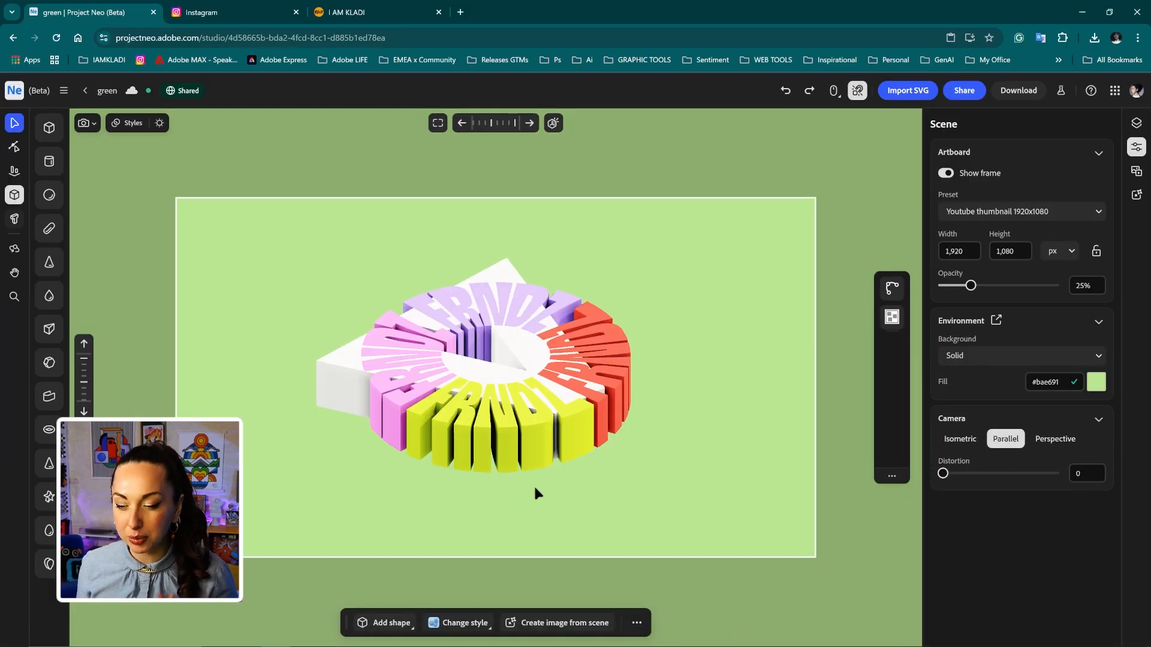
pyautogui.click(341, 375)
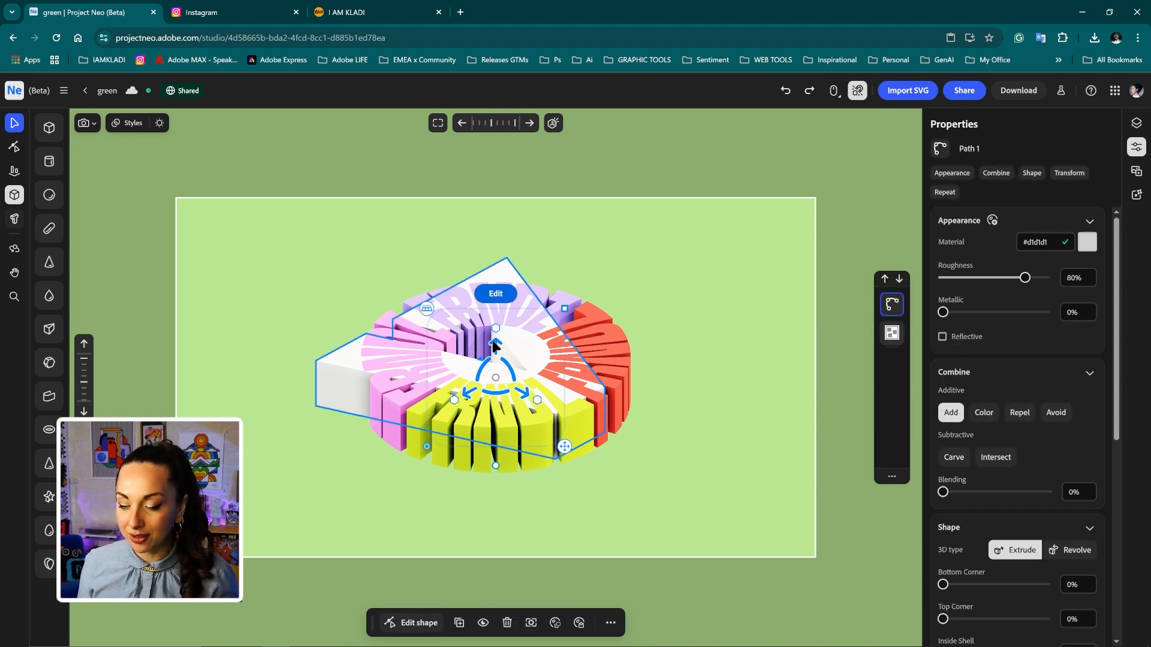
pyautogui.moveTo(494, 346)
pyautogui.mouseDown()
pyautogui.moveTo(483, 326)
pyautogui.moveTo(494, 339)
pyautogui.mouseUp()
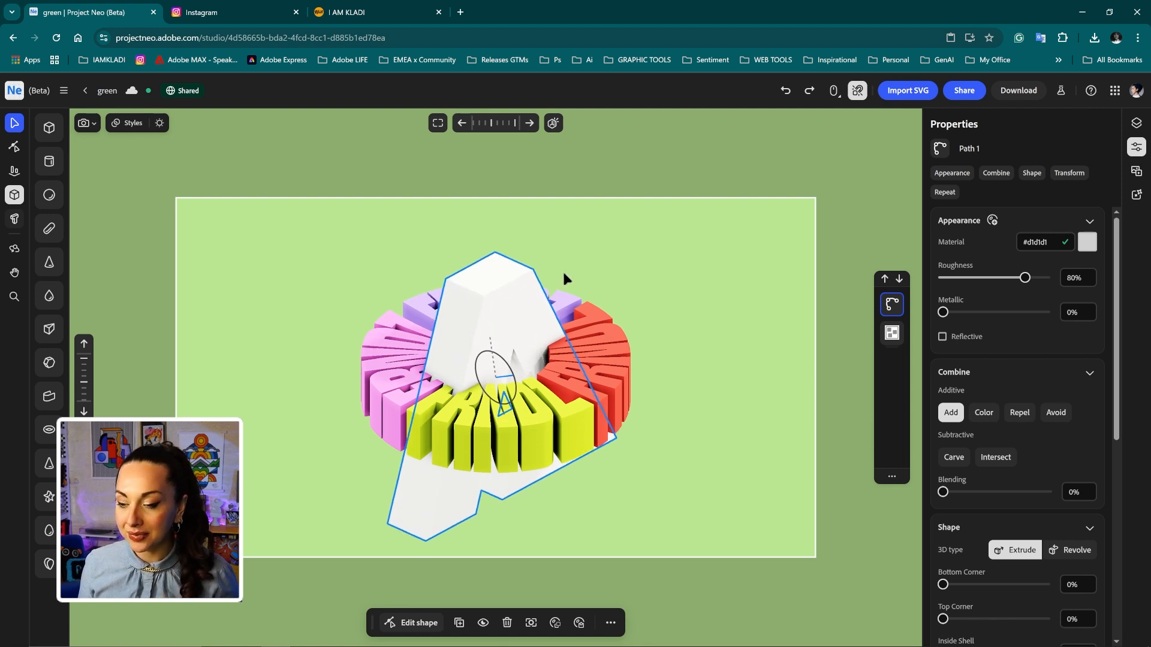
pyautogui.moveTo(565, 308); pyautogui.dragTo(529, 351)
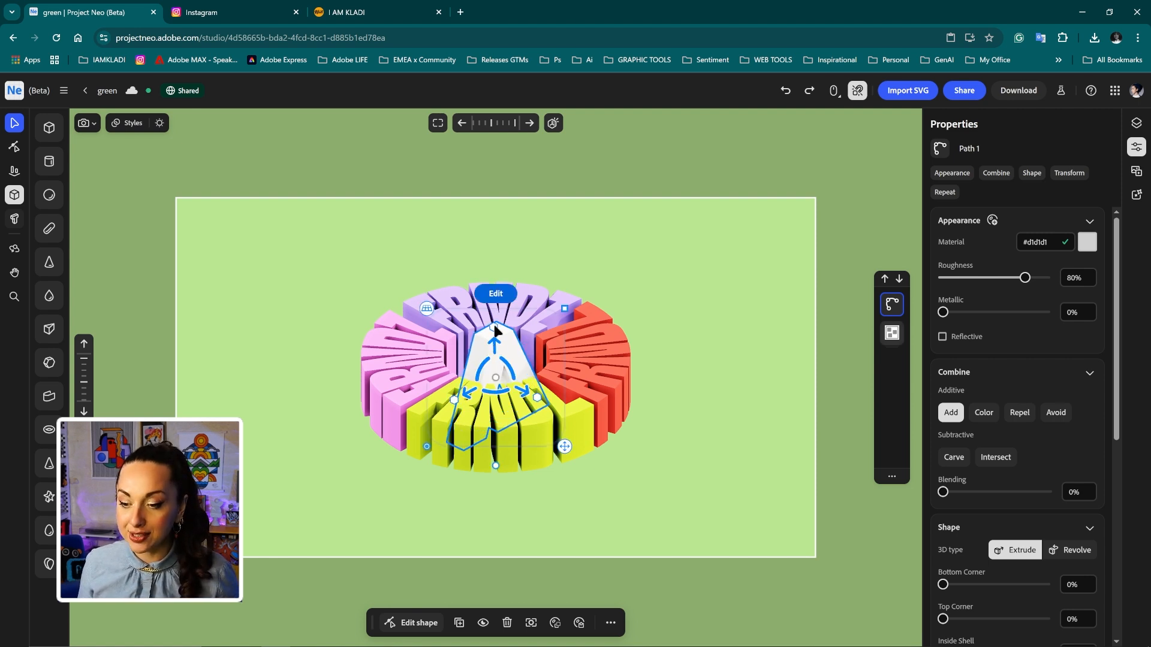
pyautogui.moveTo(494, 334); pyautogui.dragTo(494, 301)
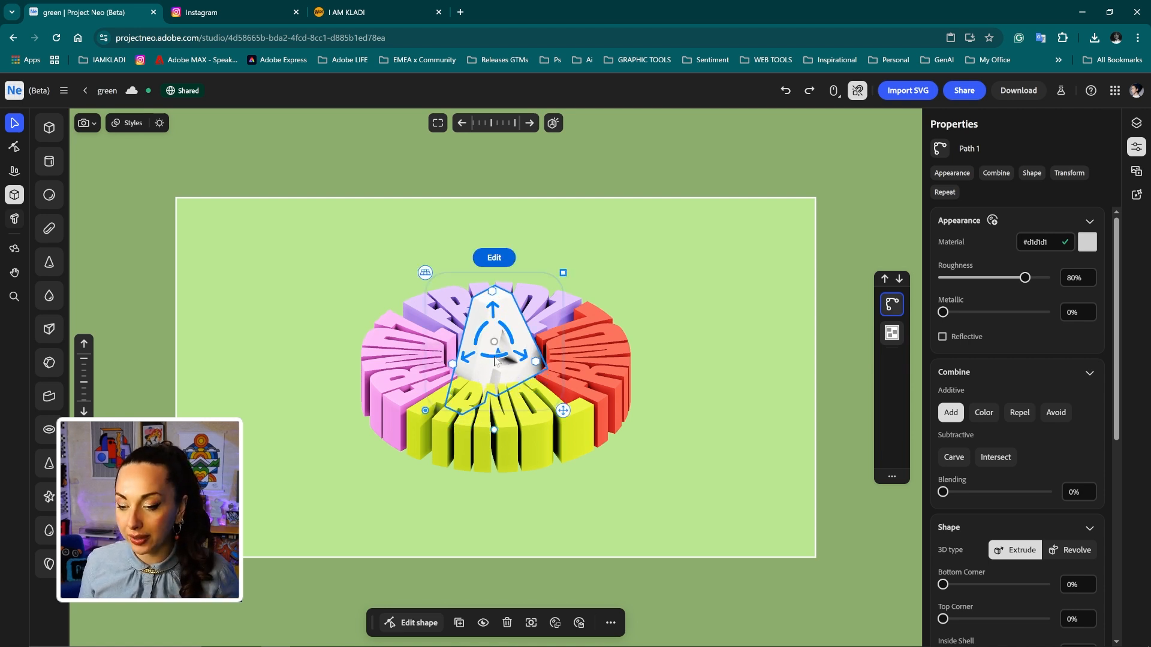
# Rotate the A upright so it faces front in the centre of the ring.
pyautogui.moveTo(493, 357); pyautogui.dragTo(610, 337)
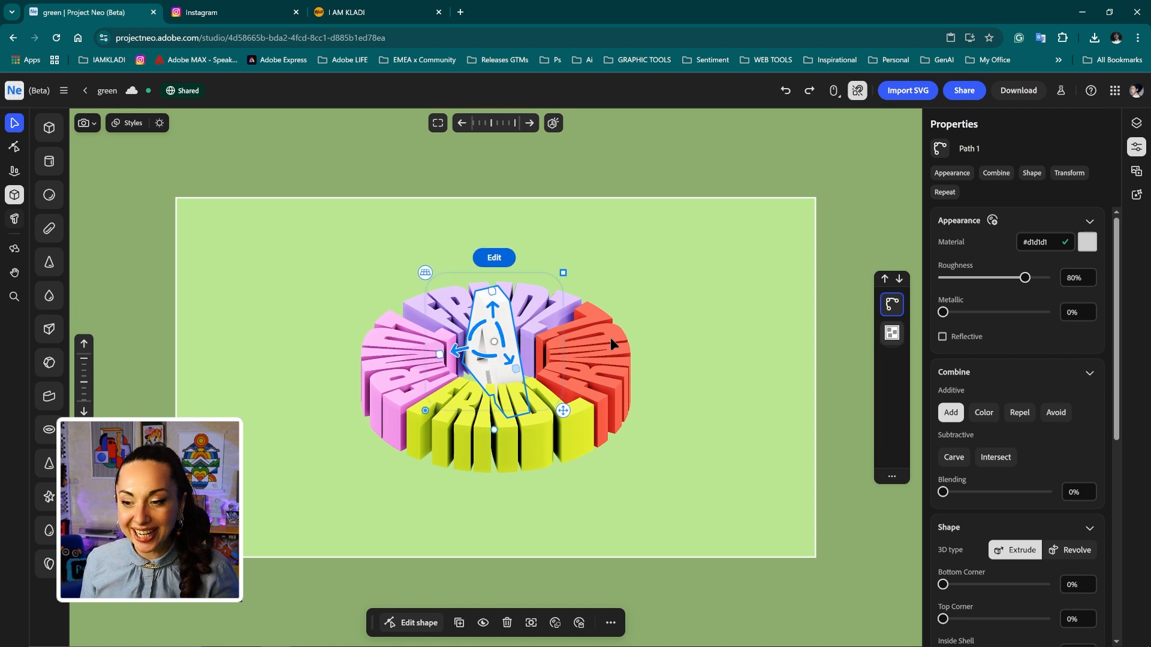
pyautogui.moveTo(519, 352); pyautogui.dragTo(515, 376)
pyautogui.moveTo(558, 275); pyautogui.dragTo(541, 298)
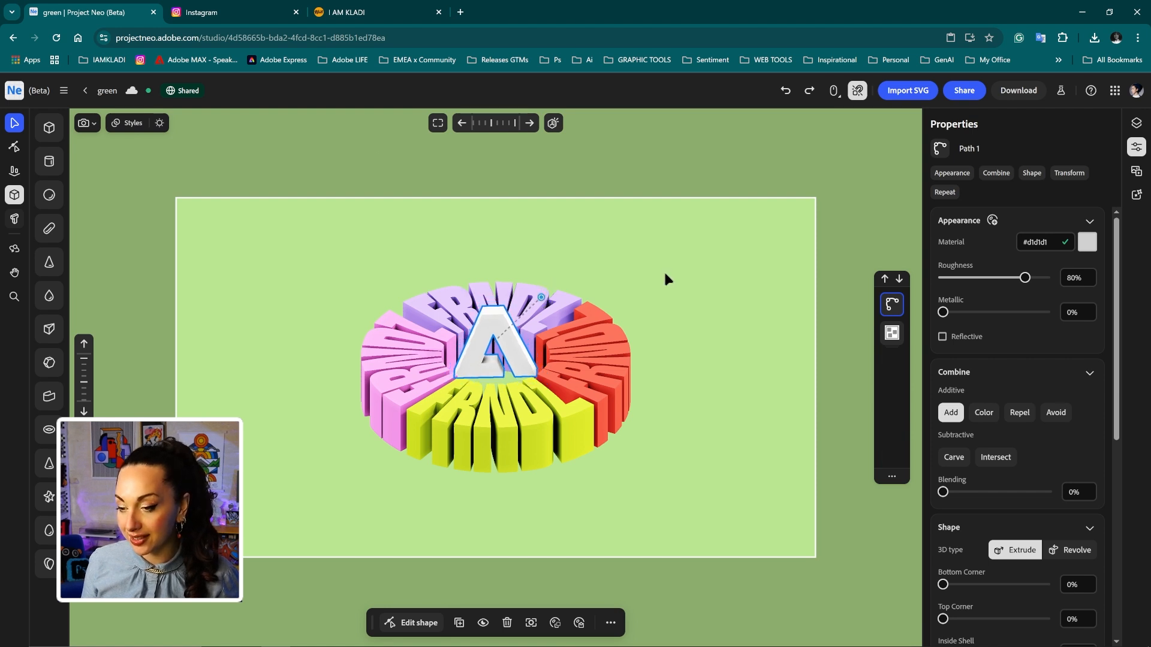
pyautogui.click(648, 288)
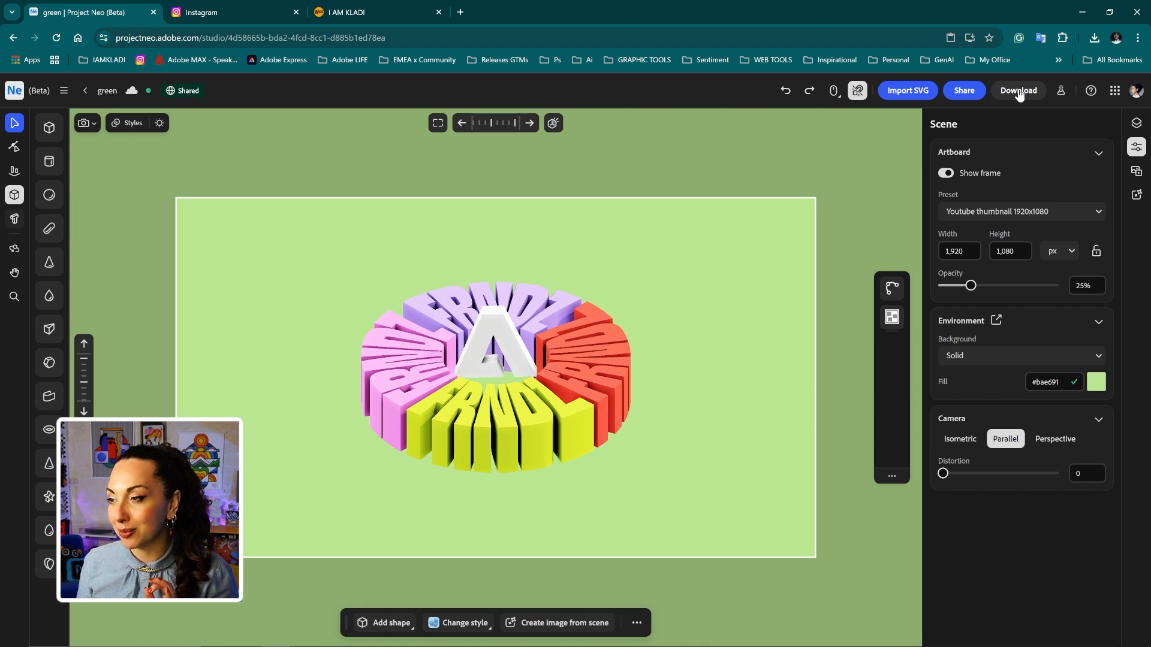
# Export the ring scene as a transparent-background PNG named green.png and check the downloads list.
pyautogui.click(1020, 95)
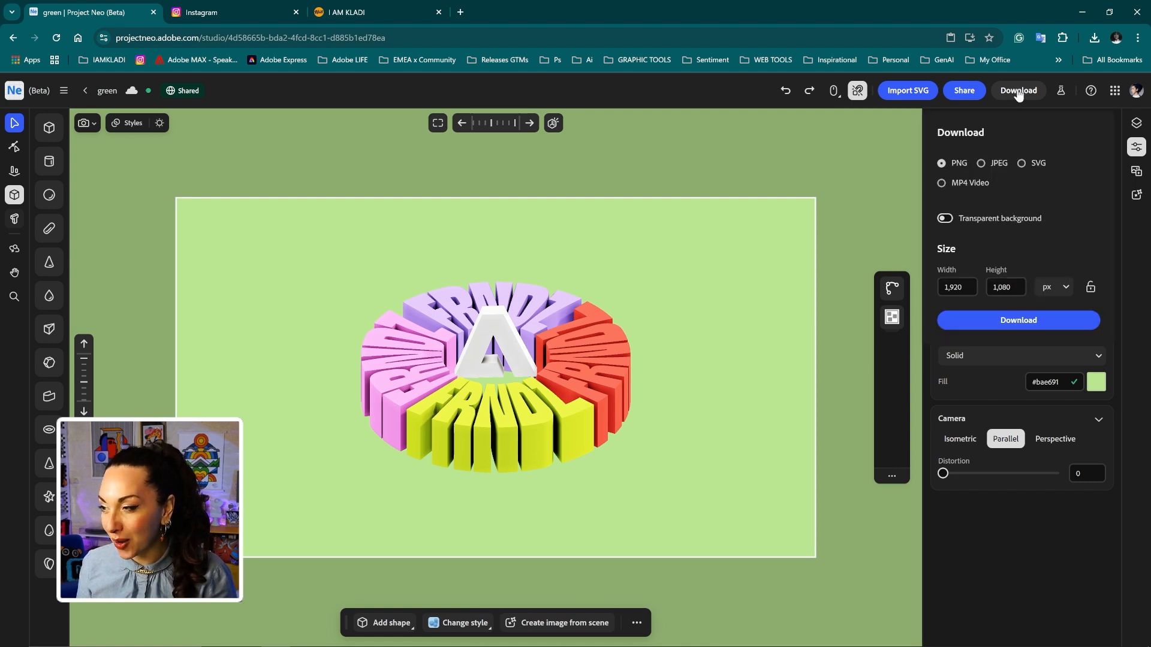
pyautogui.click(946, 221)
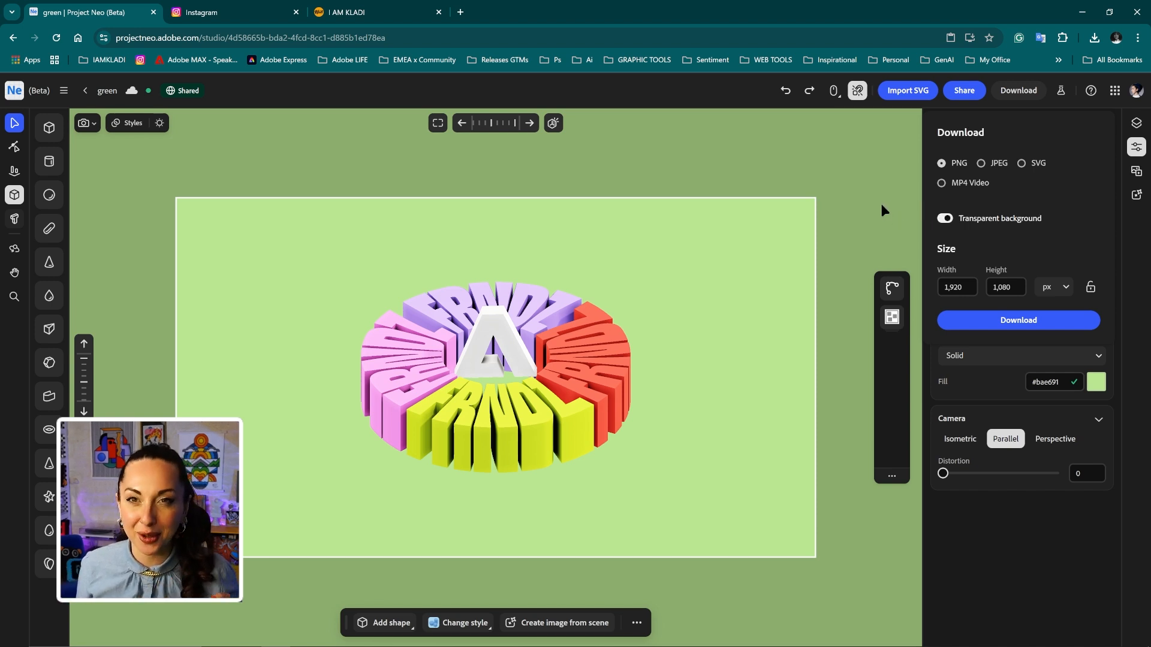
pyautogui.click(1014, 329)
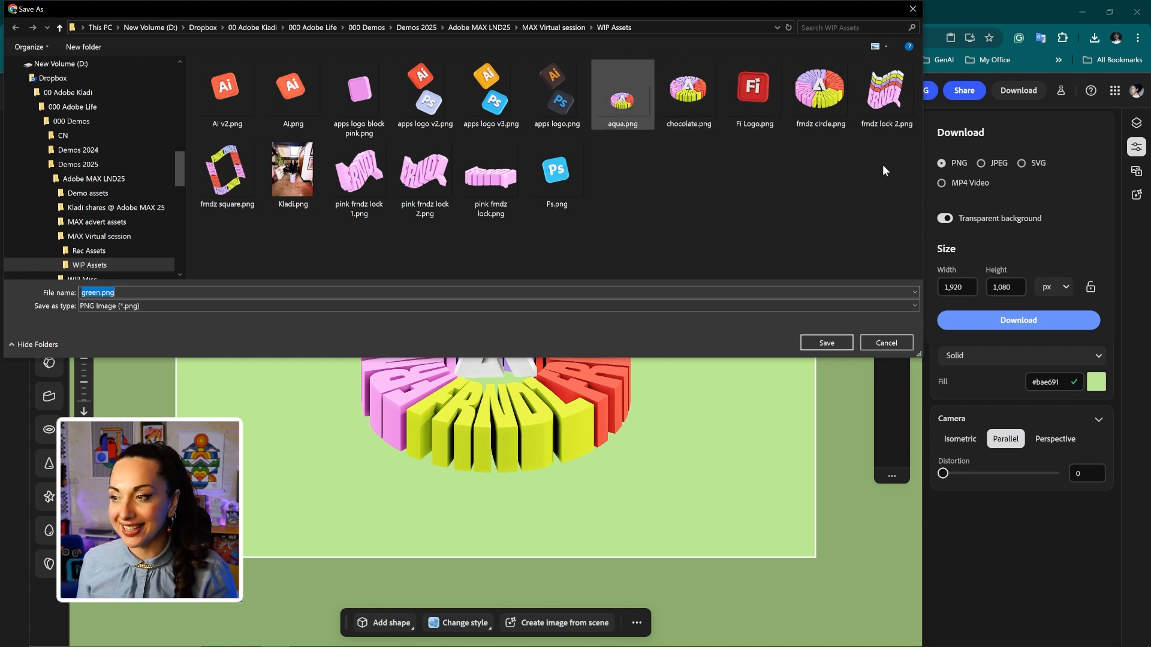
pyautogui.click(826, 343)
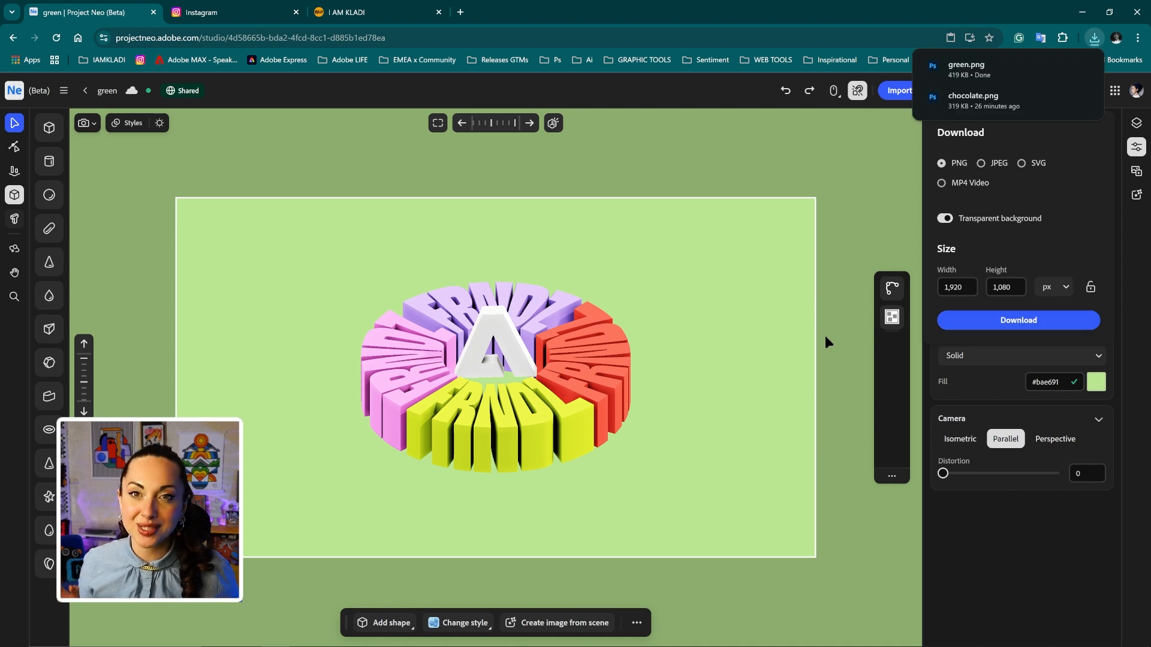
pyautogui.moveTo(368, 644)
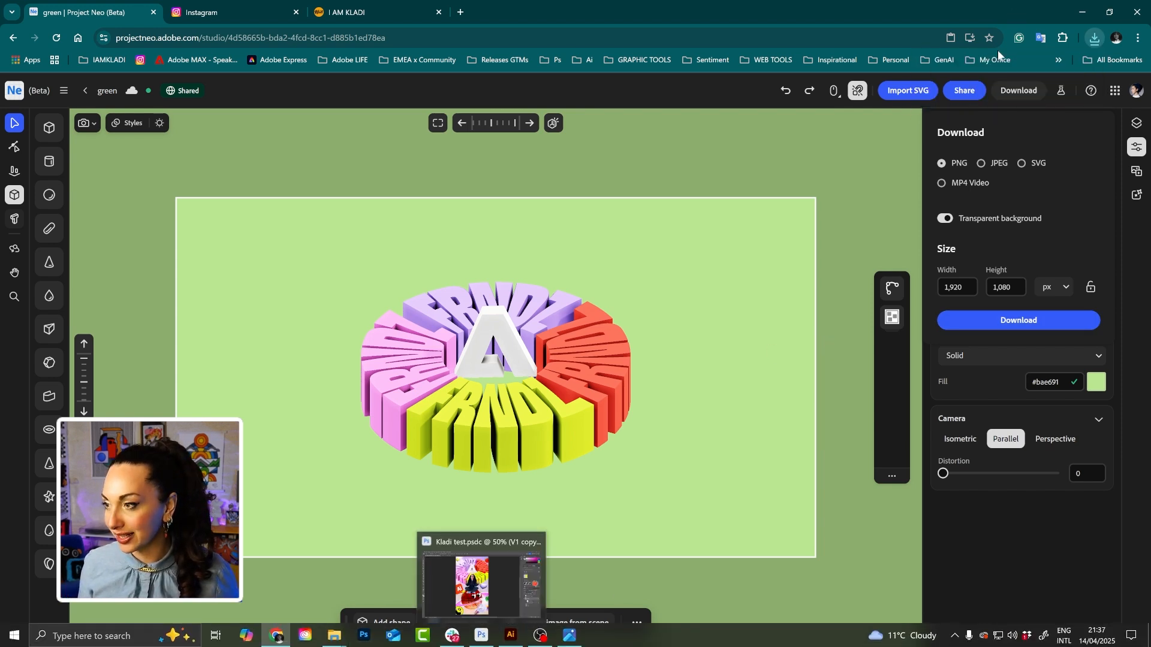
pyautogui.click(1093, 39)
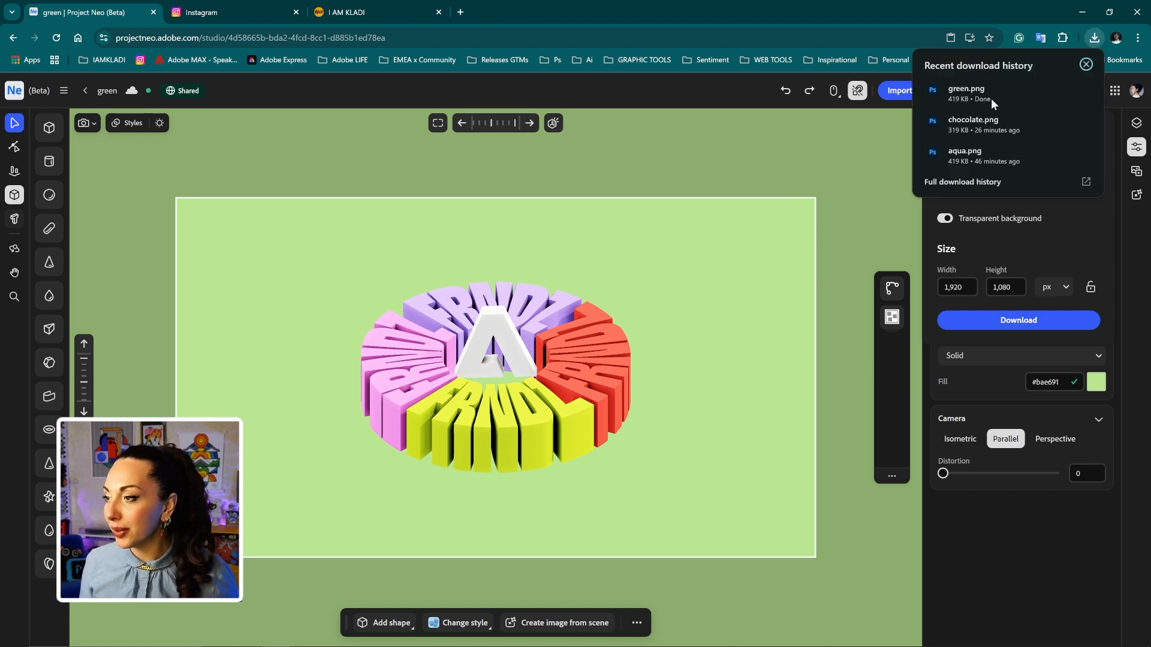
# Open green.png, save its ring layer as a graphic in the FRDZ MAX library, then close the file.
pyautogui.click(944, 90)
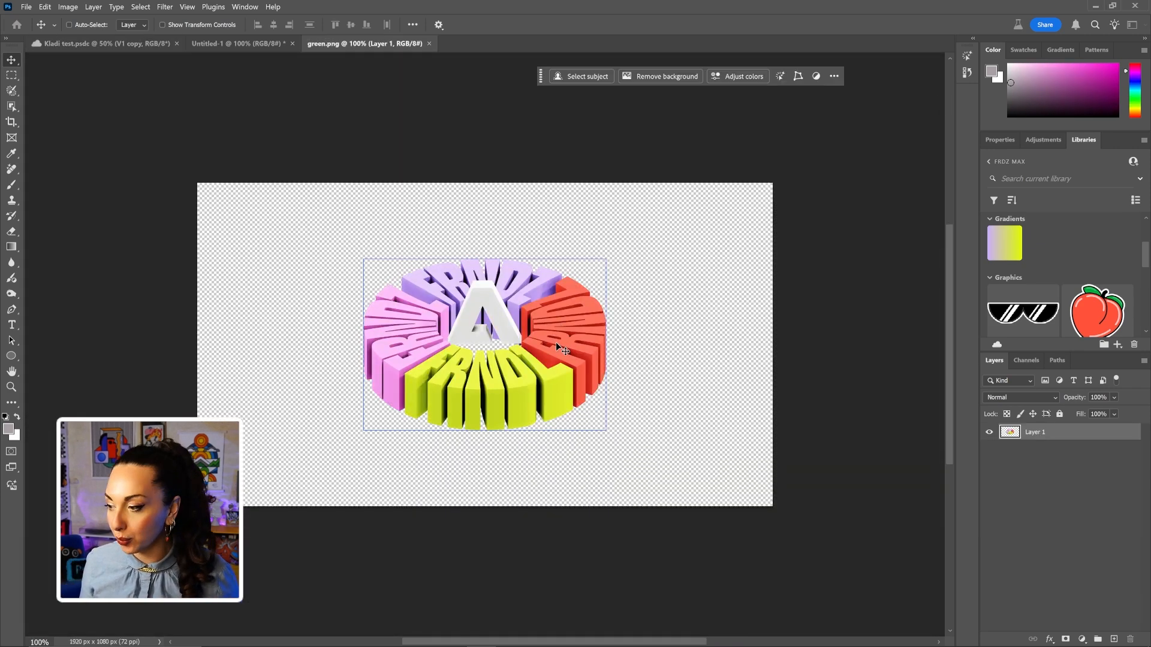
pyautogui.moveTo(556, 342); pyautogui.dragTo(1045, 250)
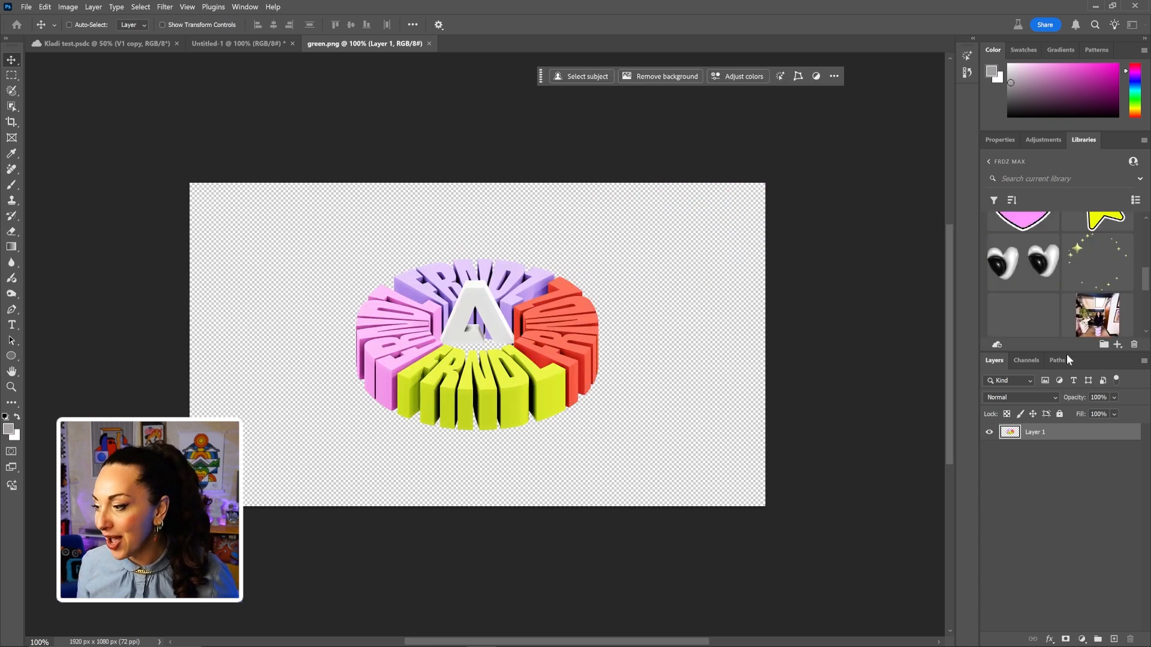
pyautogui.moveTo(1066, 353); pyautogui.dragTo(1073, 445)
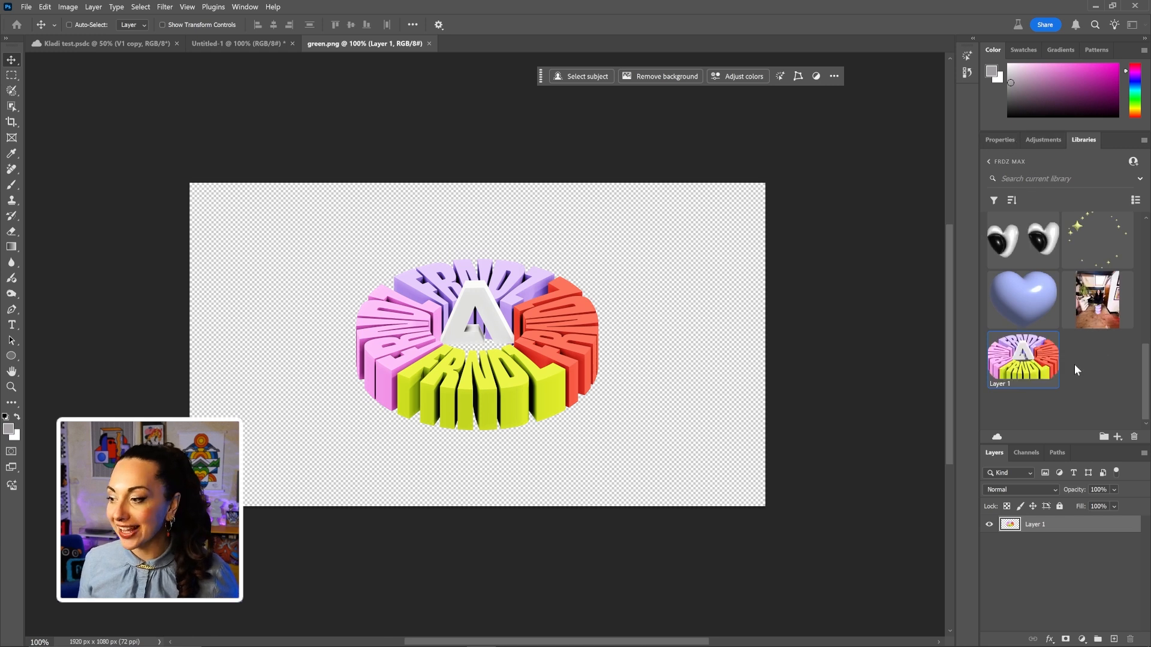
pyautogui.moveTo(1043, 365); pyautogui.dragTo(591, 293)
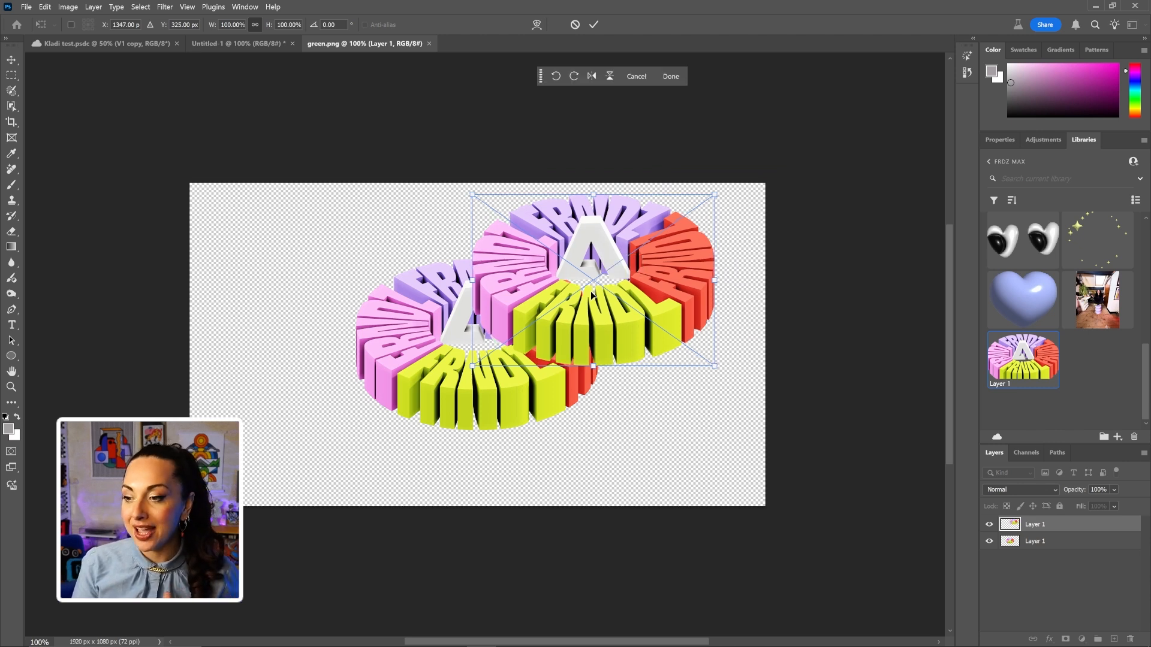
pyautogui.press('Escape')
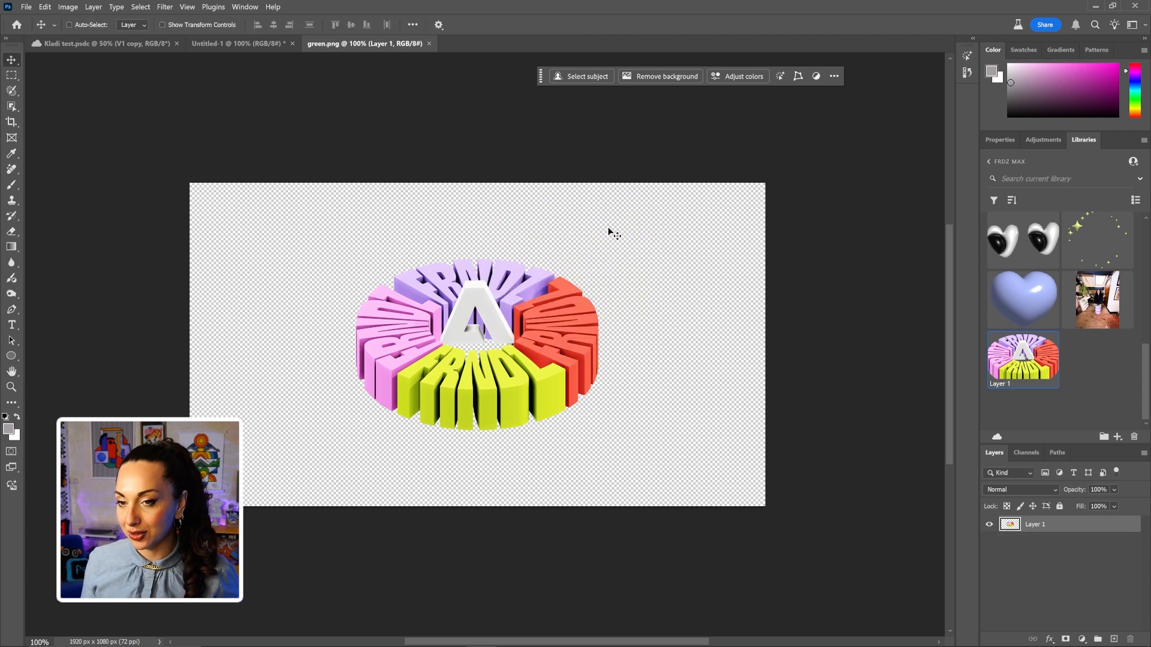
pyautogui.click(429, 43)
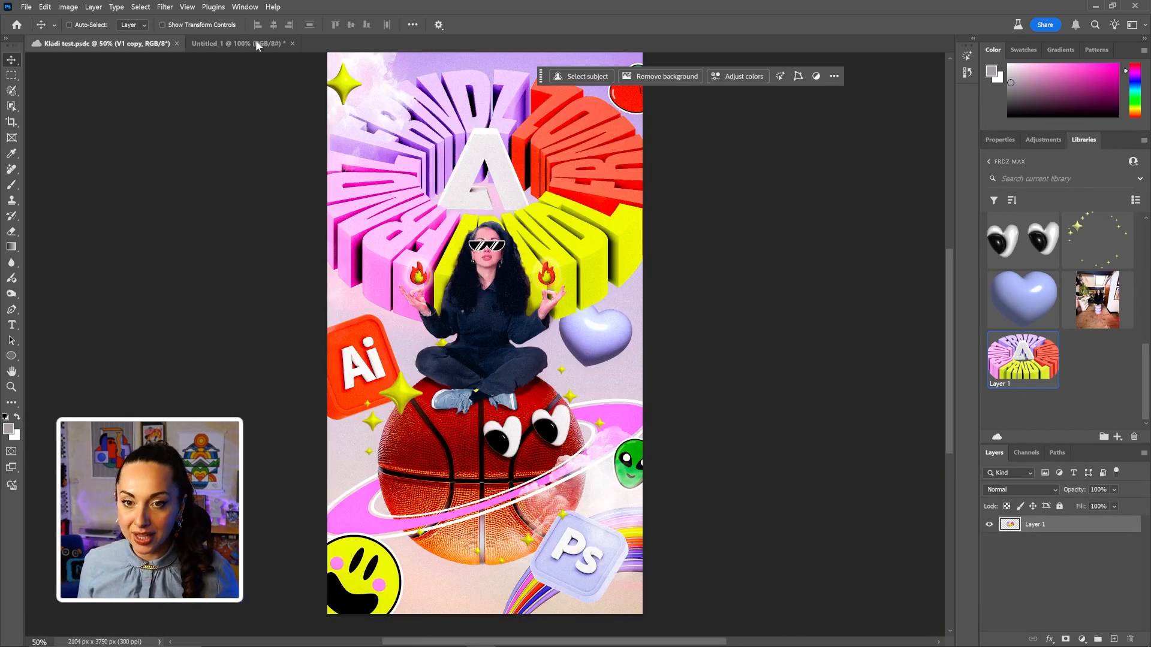
# Switch to the blank 1080 × 1920 Untitled-1 document.
pyautogui.click(256, 42)
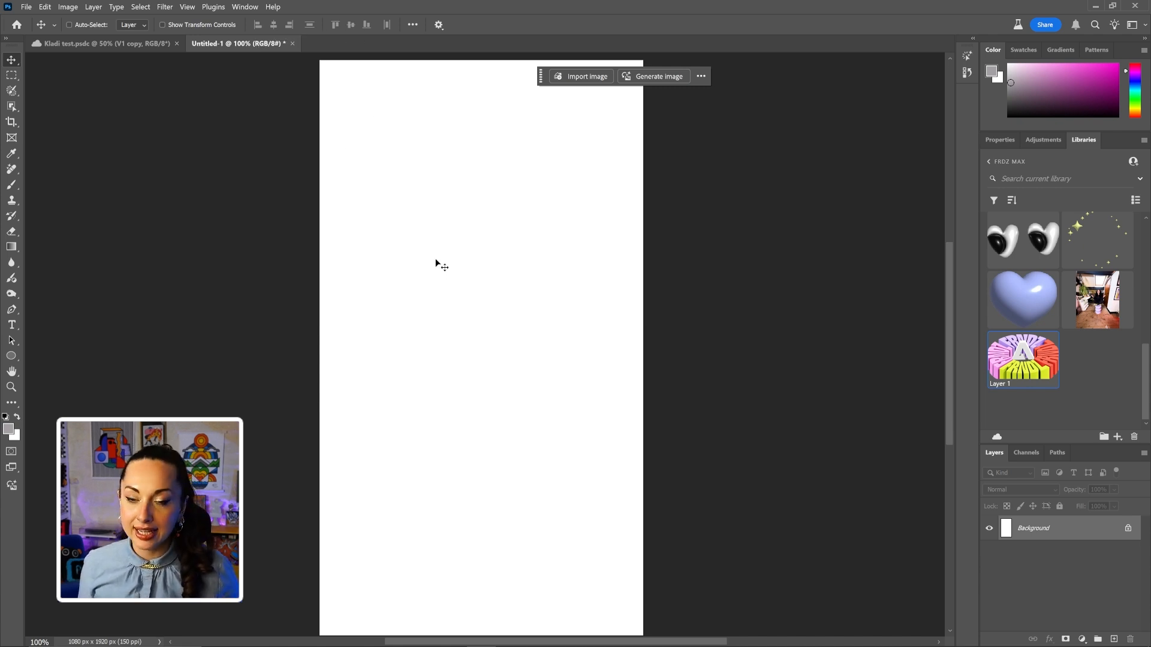
# Generate an image from the prompt 'Pastel sky with soft clouds' on the blank canvas.
pyautogui.click(11, 406)
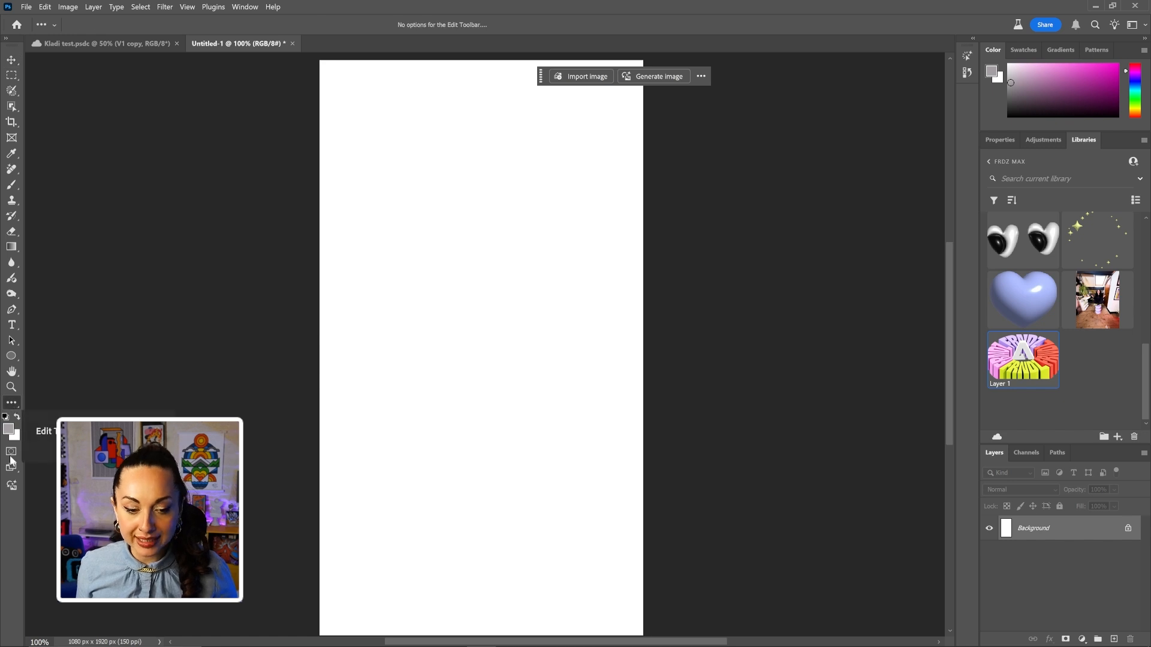
pyautogui.click(12, 487)
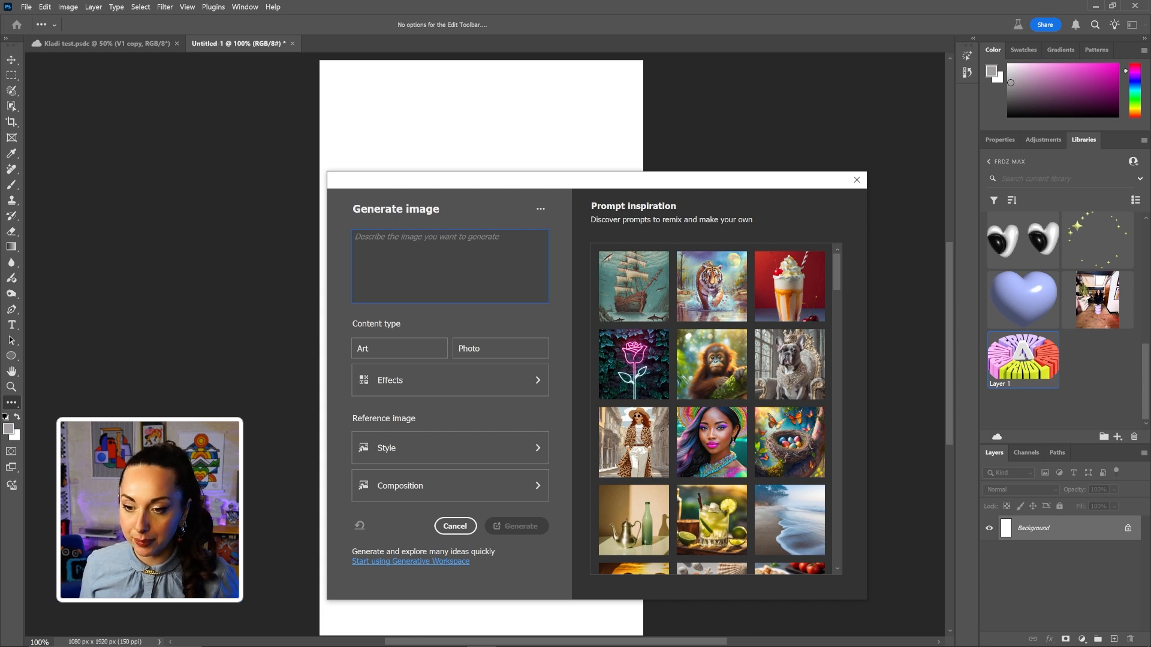
pyautogui.moveTo(502, 238); pyautogui.dragTo(299, 241)
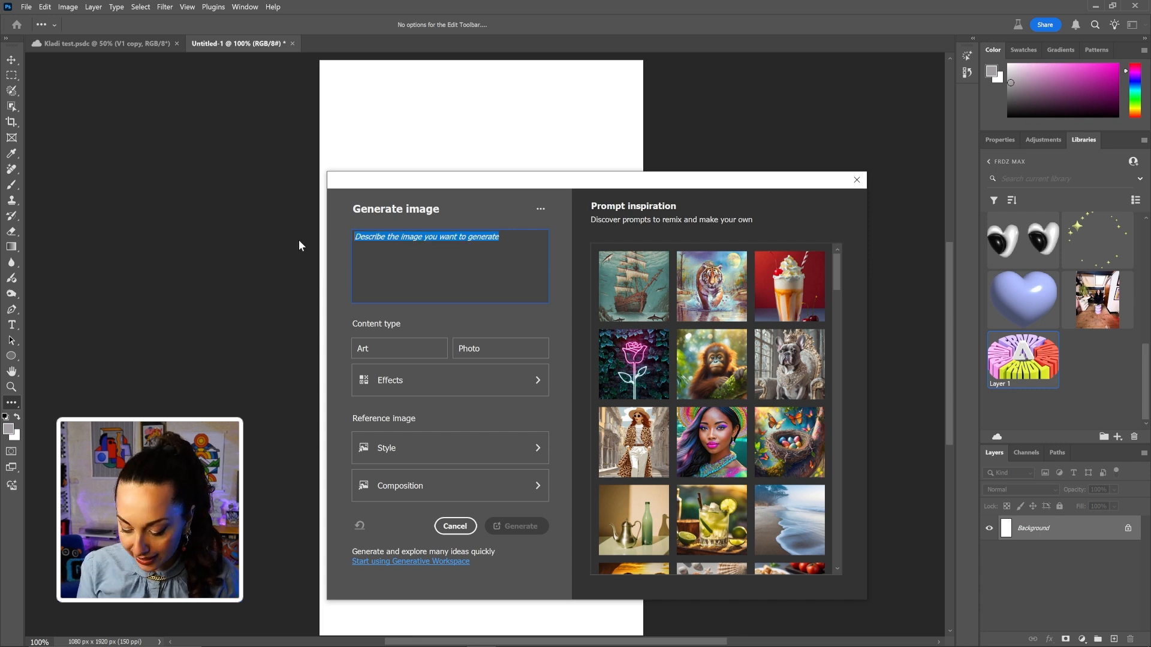
pyautogui.write('Paste')
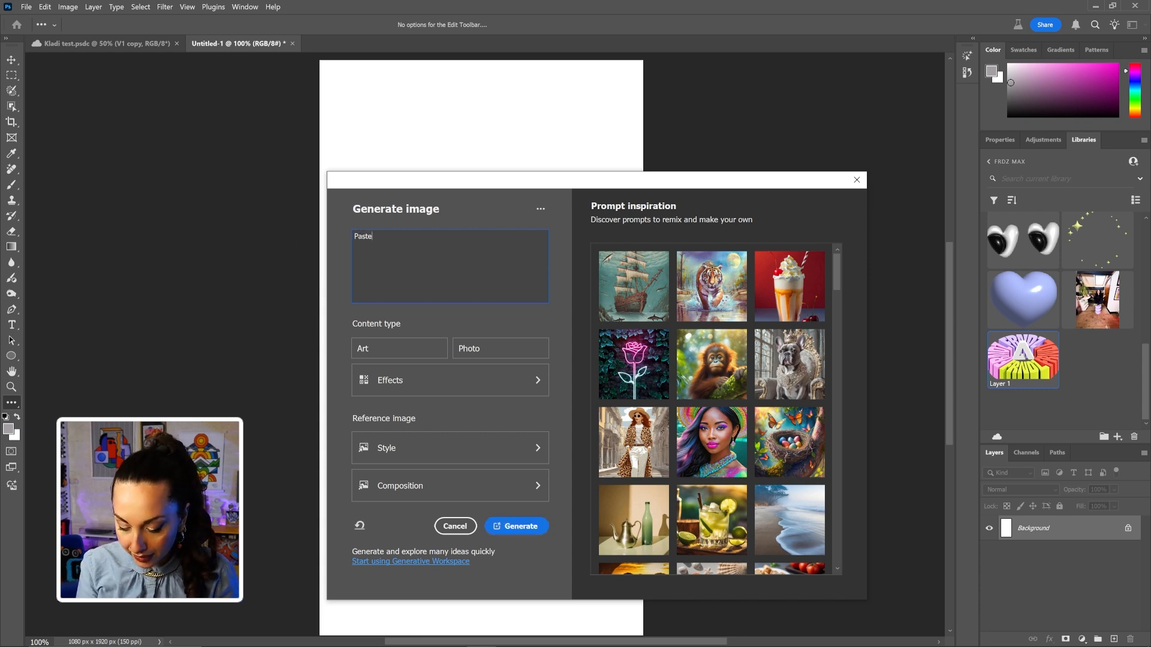
pyautogui.write('l sky with s')
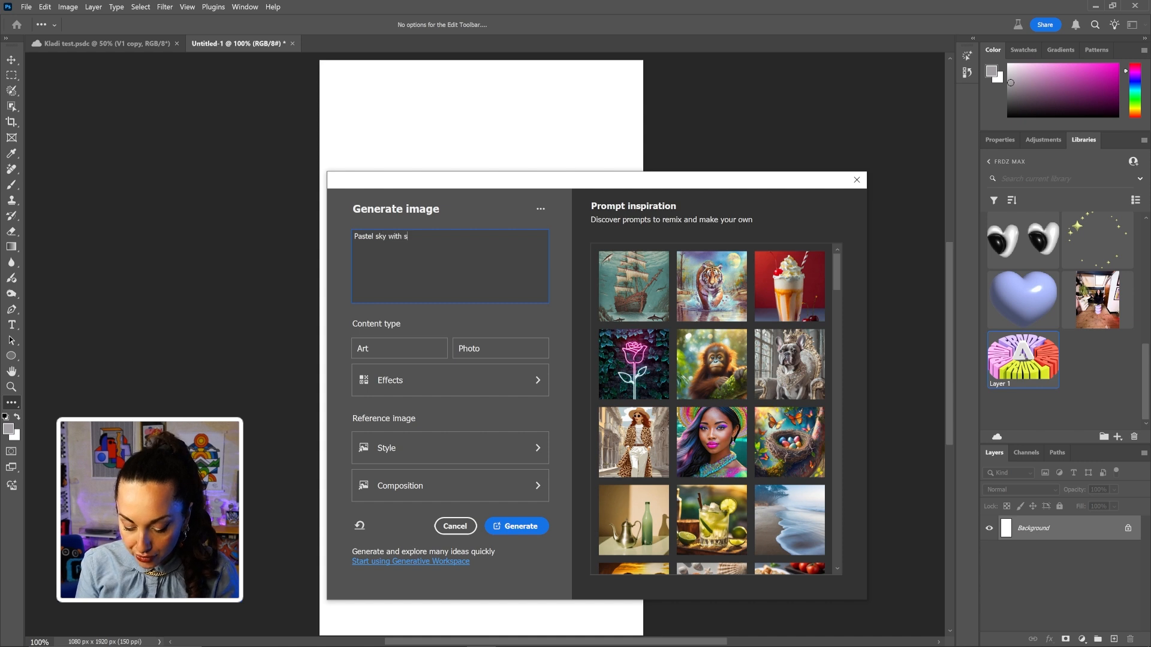
pyautogui.write('oft cloud')
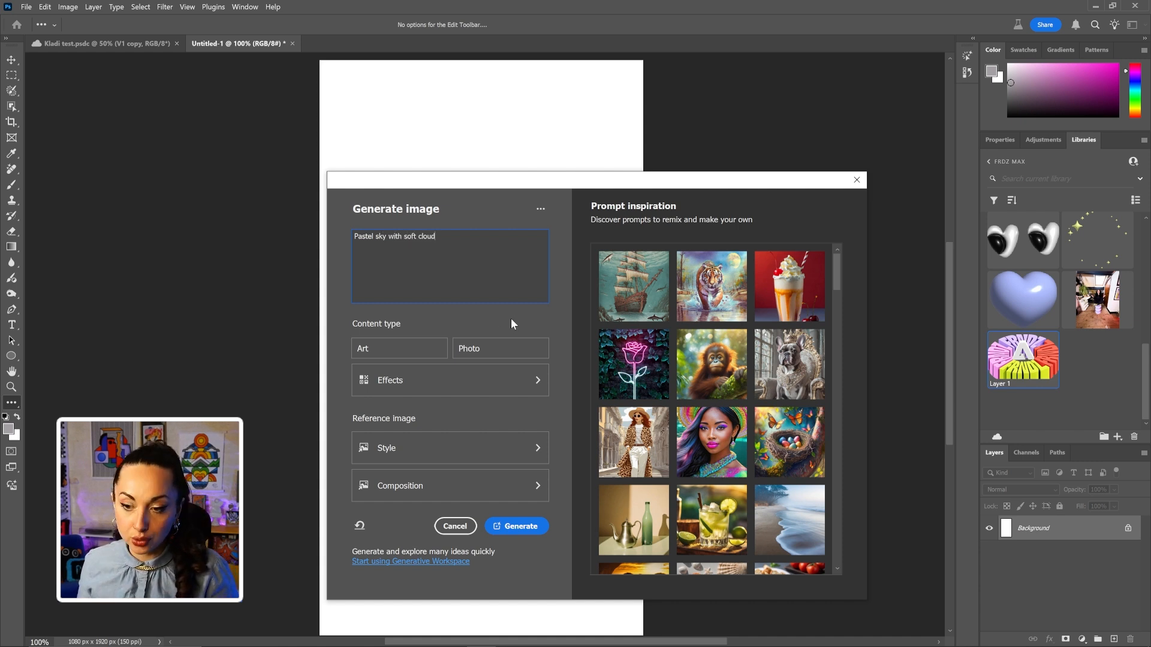
pyautogui.write('s')
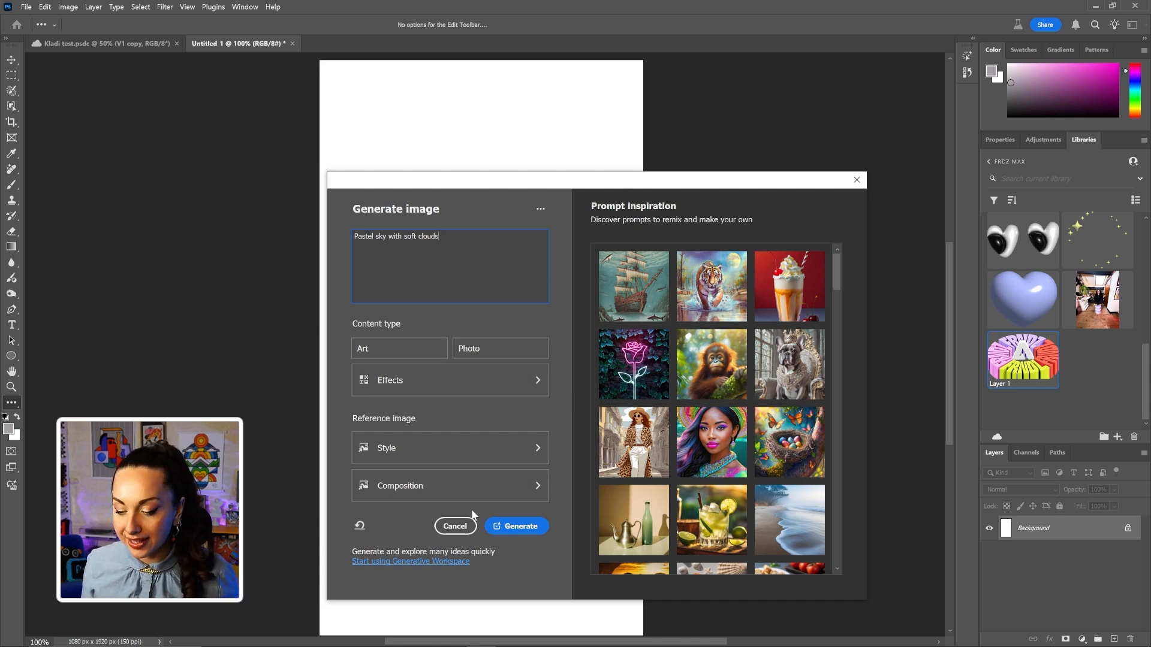
pyautogui.click(509, 526)
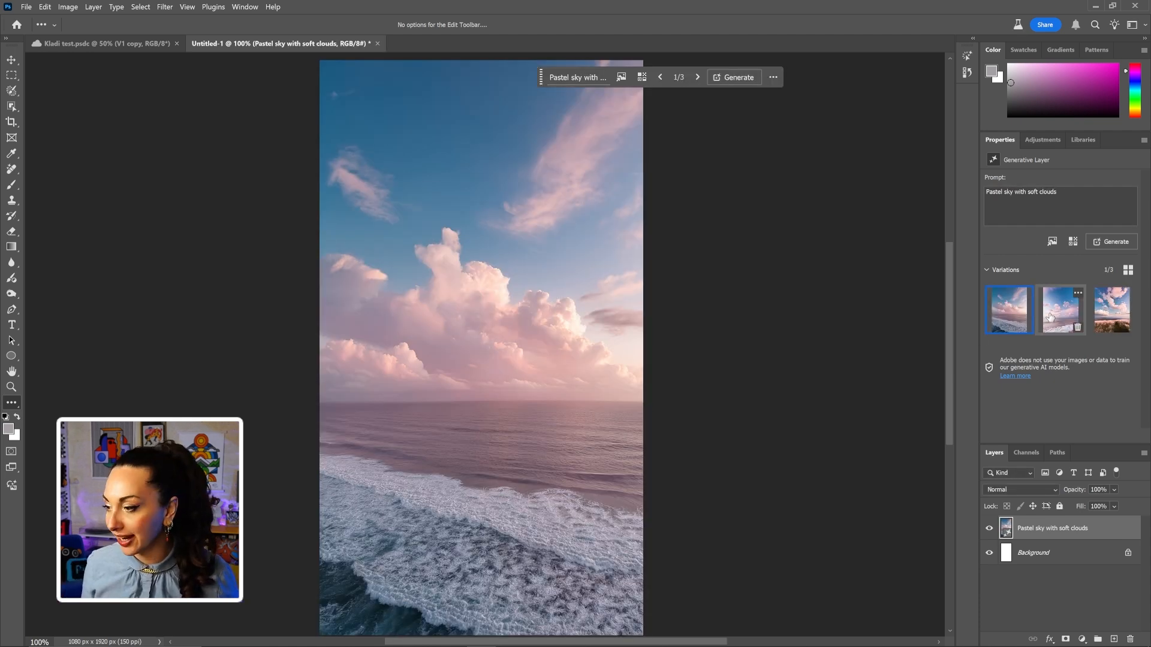
# Compare the generated variations and settle on the pink clouds over sea one.
pyautogui.click(1078, 306)
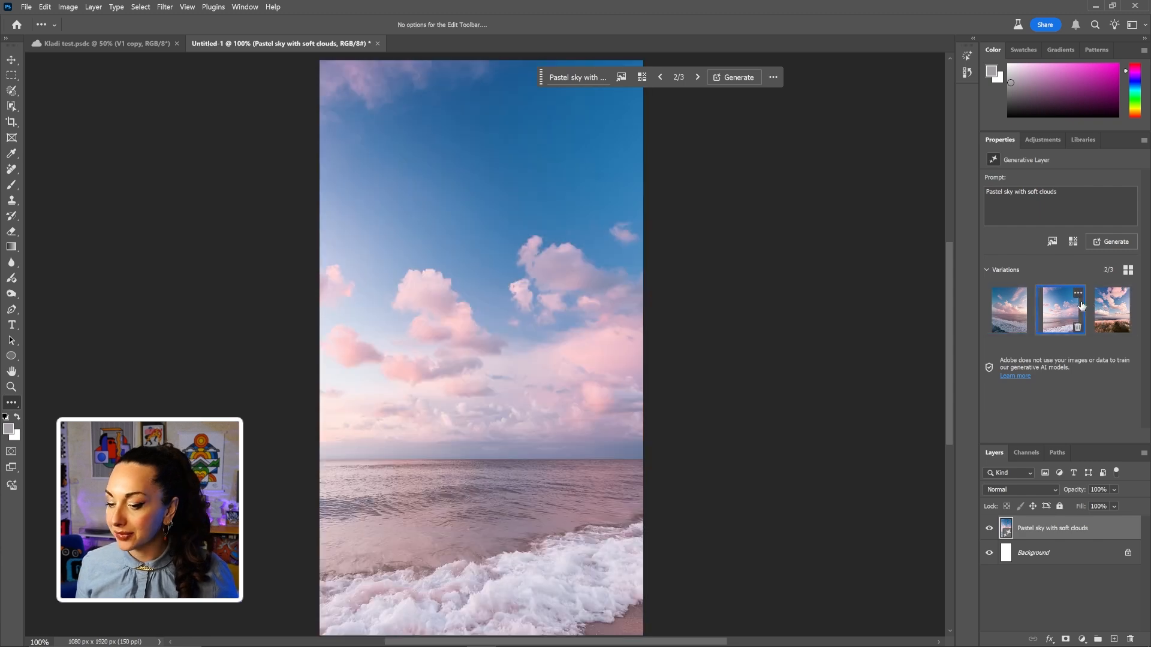
pyautogui.click(1112, 316)
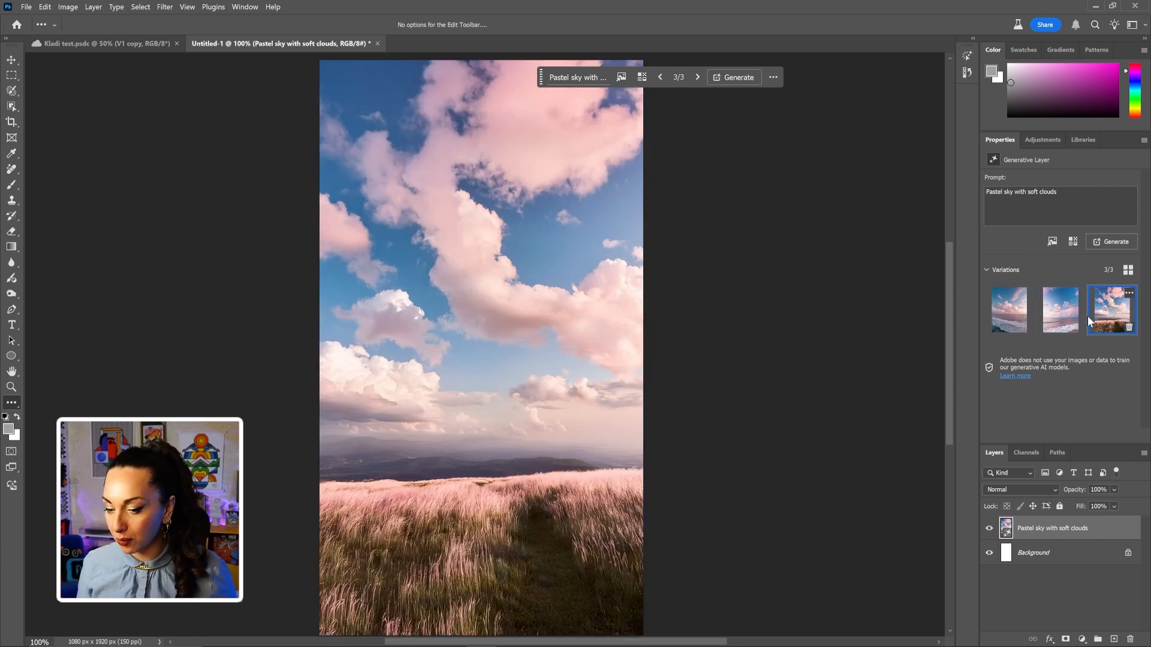
pyautogui.click(1063, 321)
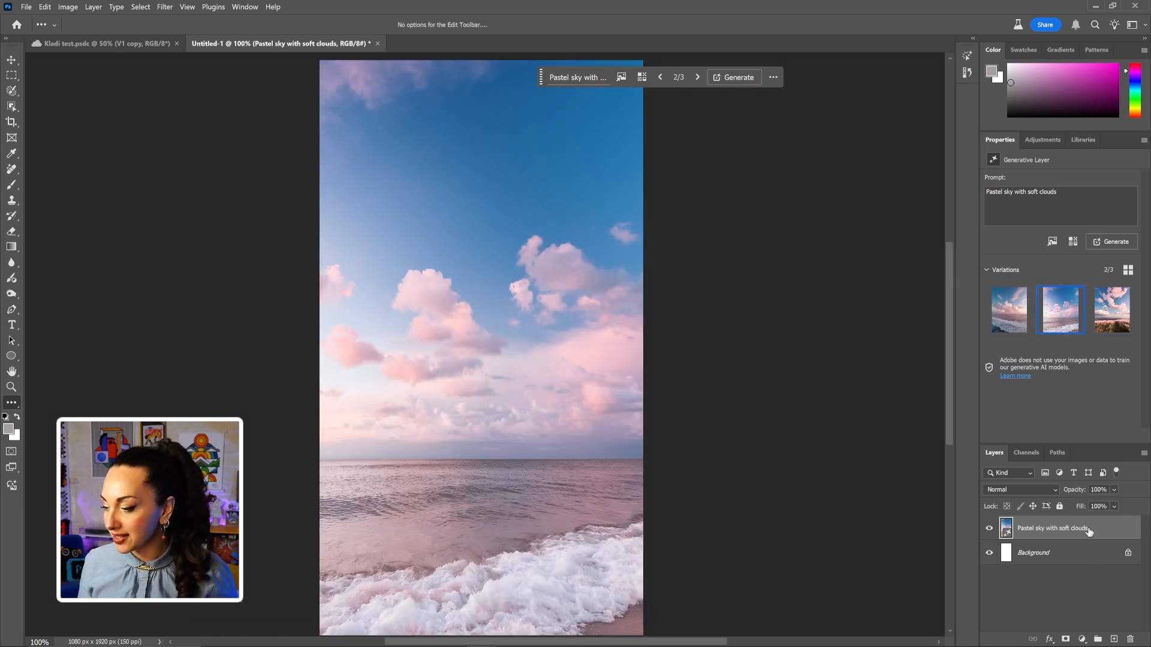
# Scale the sky layer up to about 71% so only sky and clouds fill the canvas.
pyautogui.hotkey('ctrl', 't')
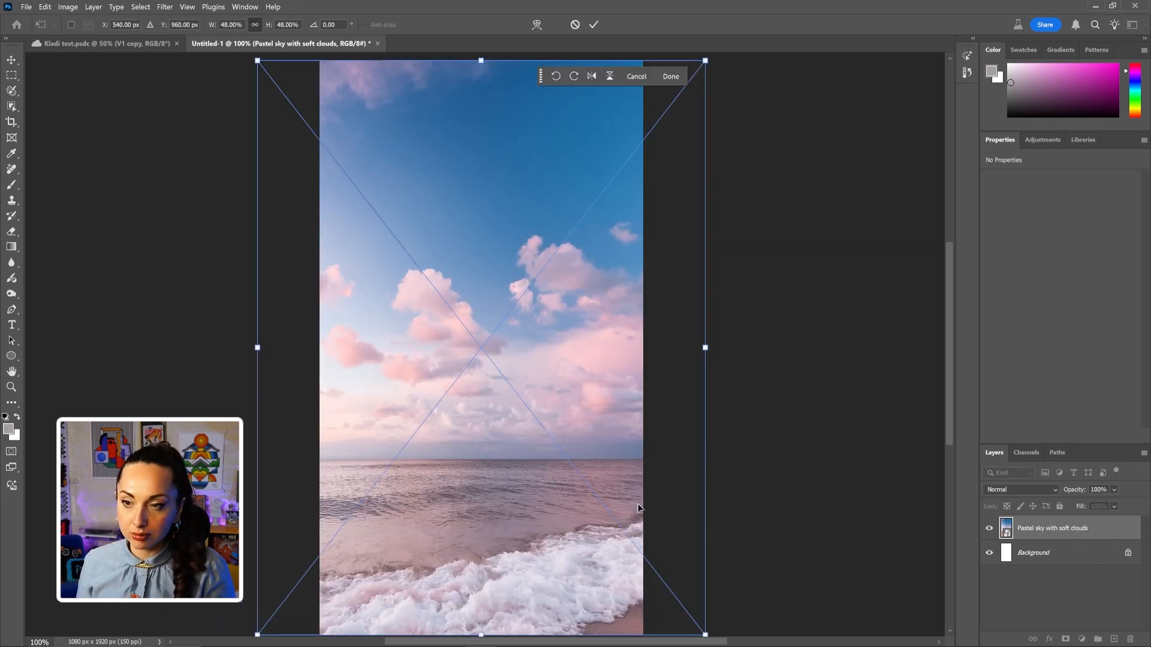
pyautogui.scroll(-1, 639, 508)
pyautogui.scroll(-4, 633, 510)
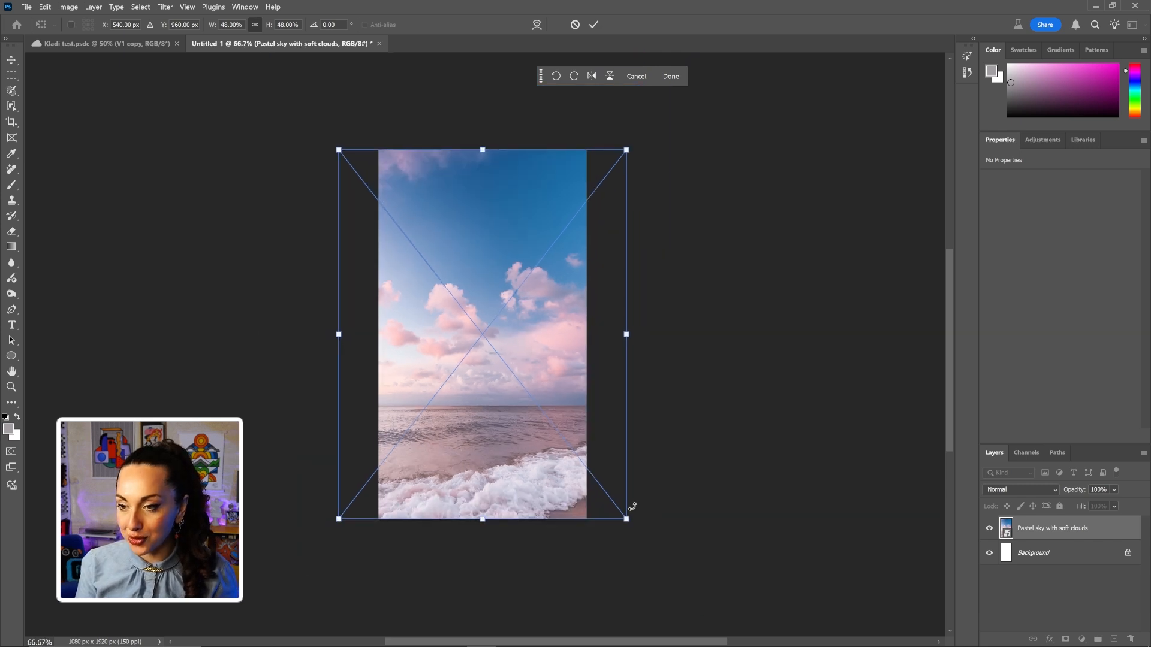
pyautogui.moveTo(595, 480); pyautogui.dragTo(713, 603)
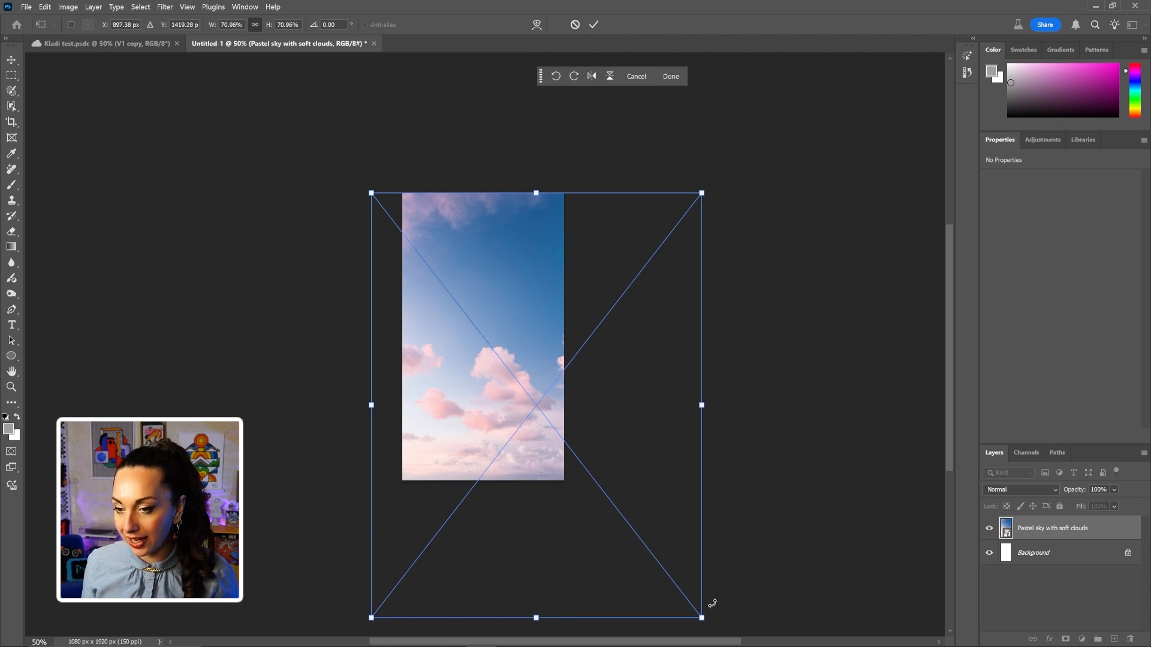
pyautogui.press('Return')
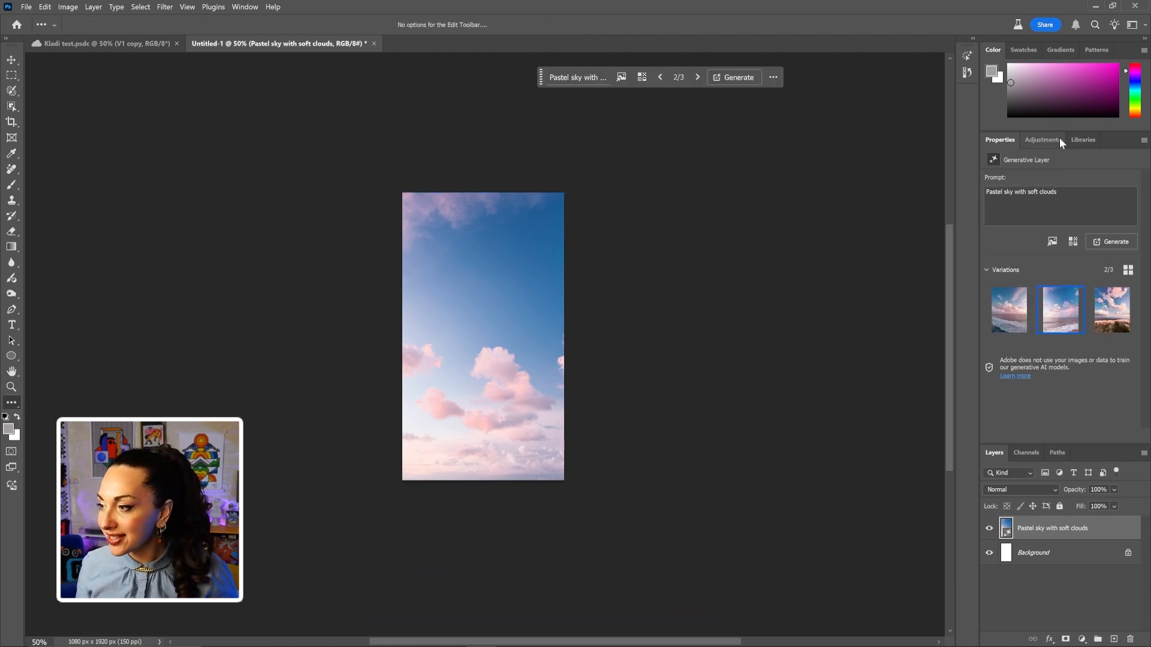
# Add the FRDZ MAX library's pastel gradient to the poster as a Gradient Fill layer.
pyautogui.click(1079, 140)
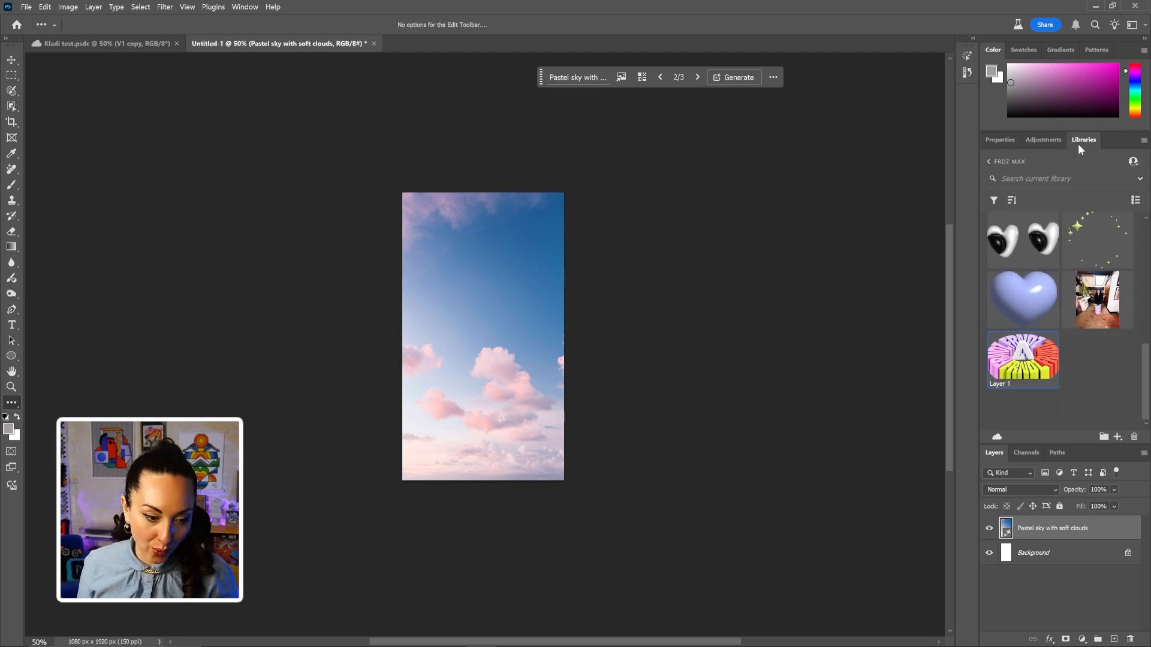
pyautogui.scroll(3, 1081, 251)
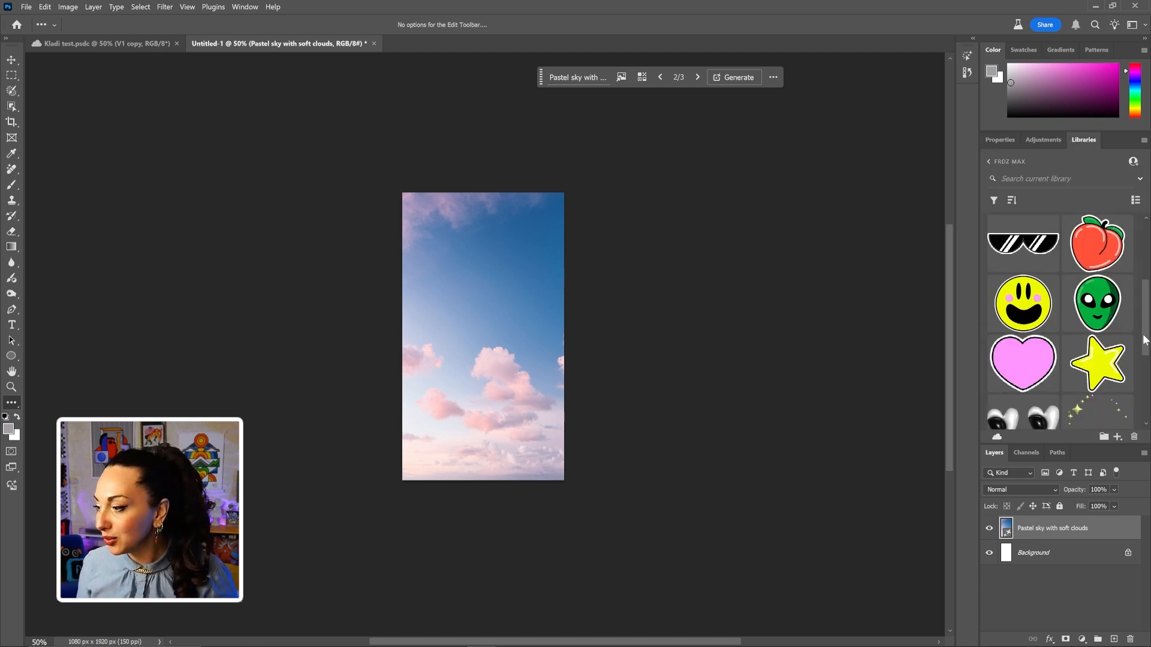
pyautogui.moveTo(1146, 338); pyautogui.dragTo(1150, 260)
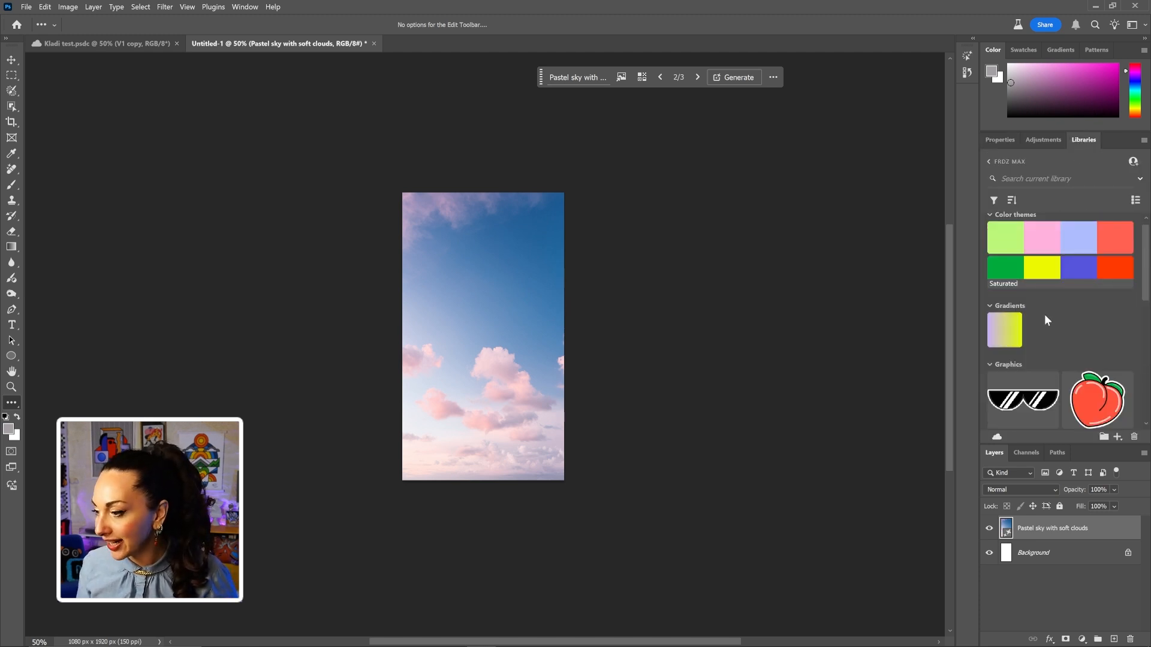
pyautogui.click(1007, 335)
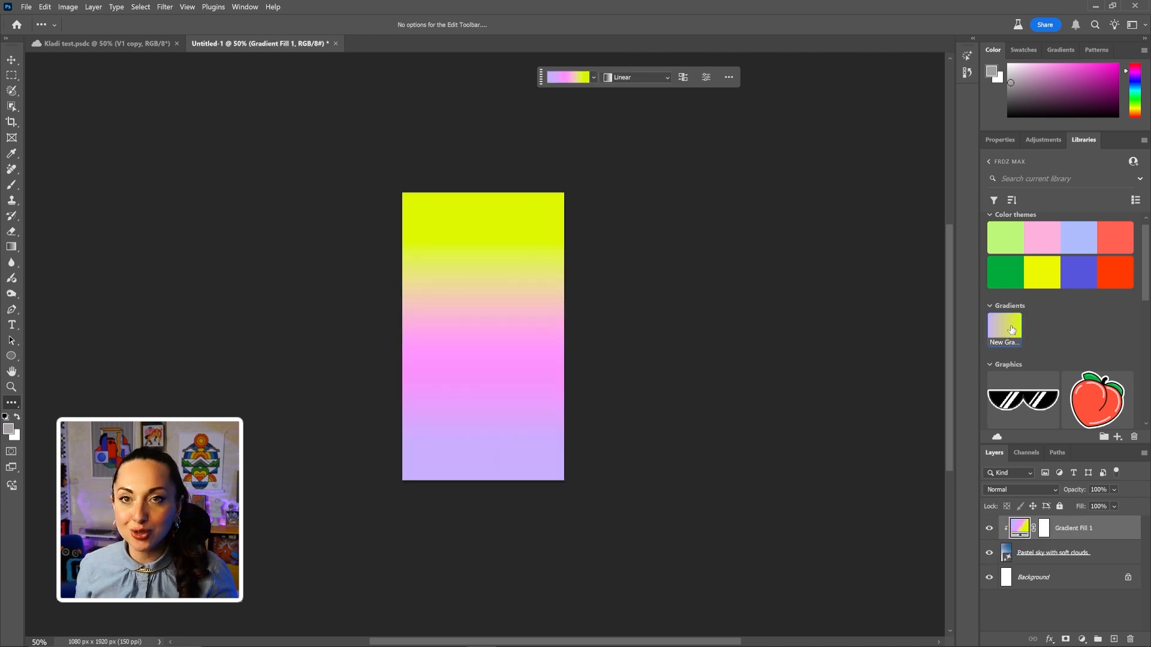
pyautogui.click(593, 78)
pyautogui.click(593, 78)
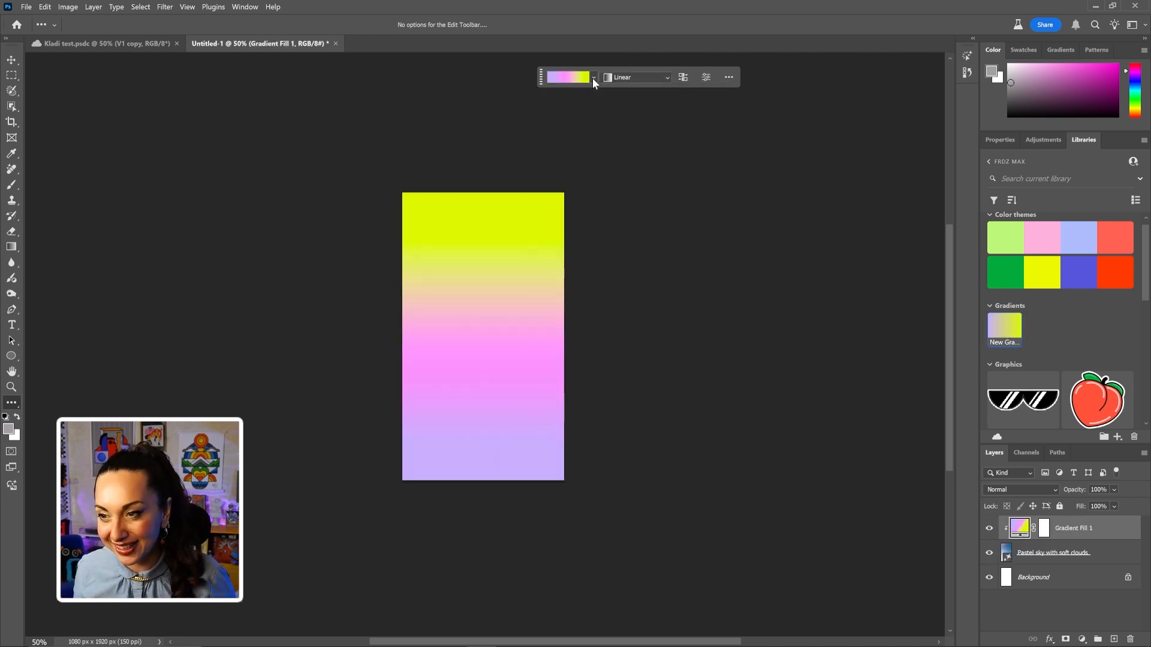
# Set the Gradient Fill 1 layer to Screen blend mode at 78% opacity.
pyautogui.click(1051, 490)
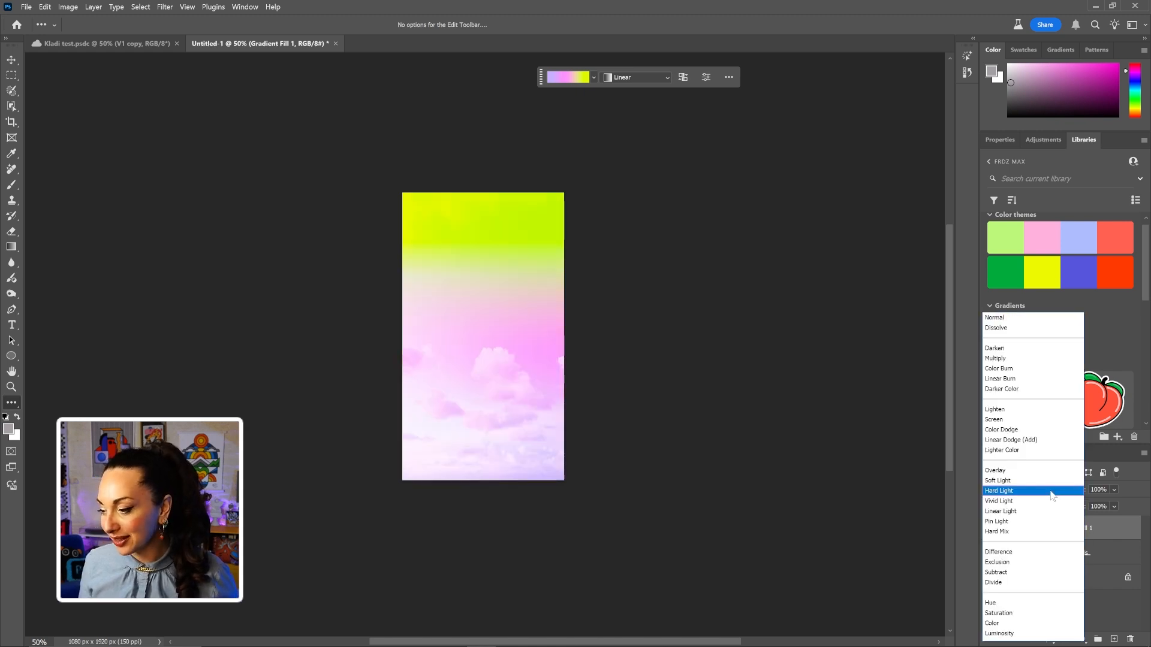
pyautogui.click(1020, 421)
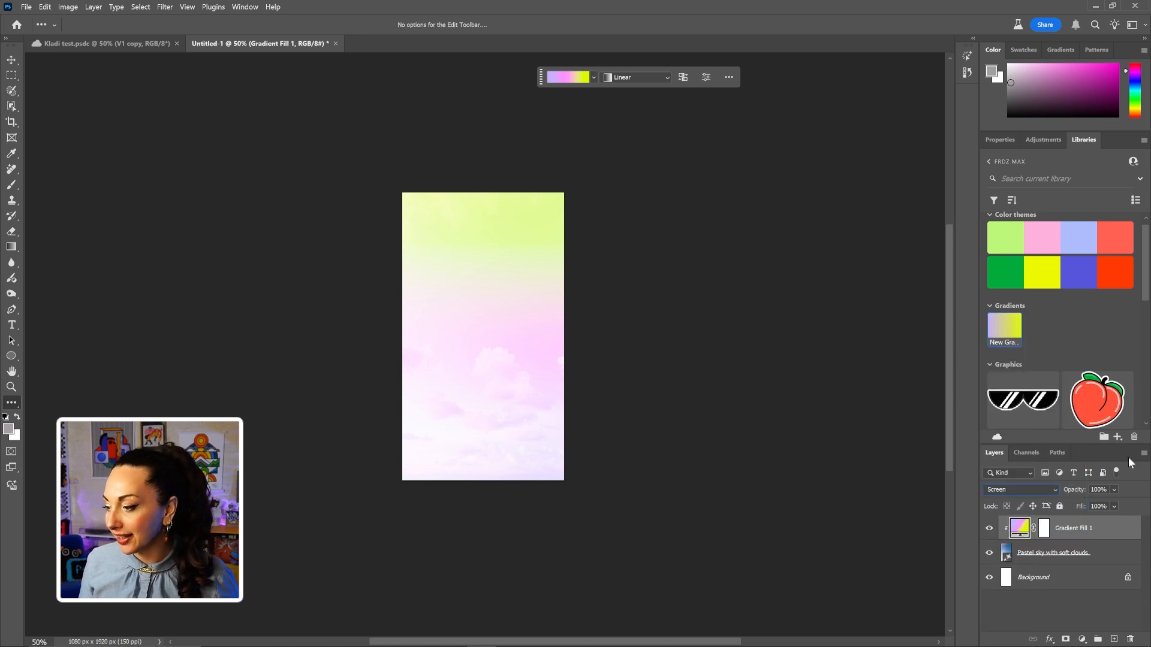
pyautogui.click(1113, 490)
pyautogui.click(1112, 501)
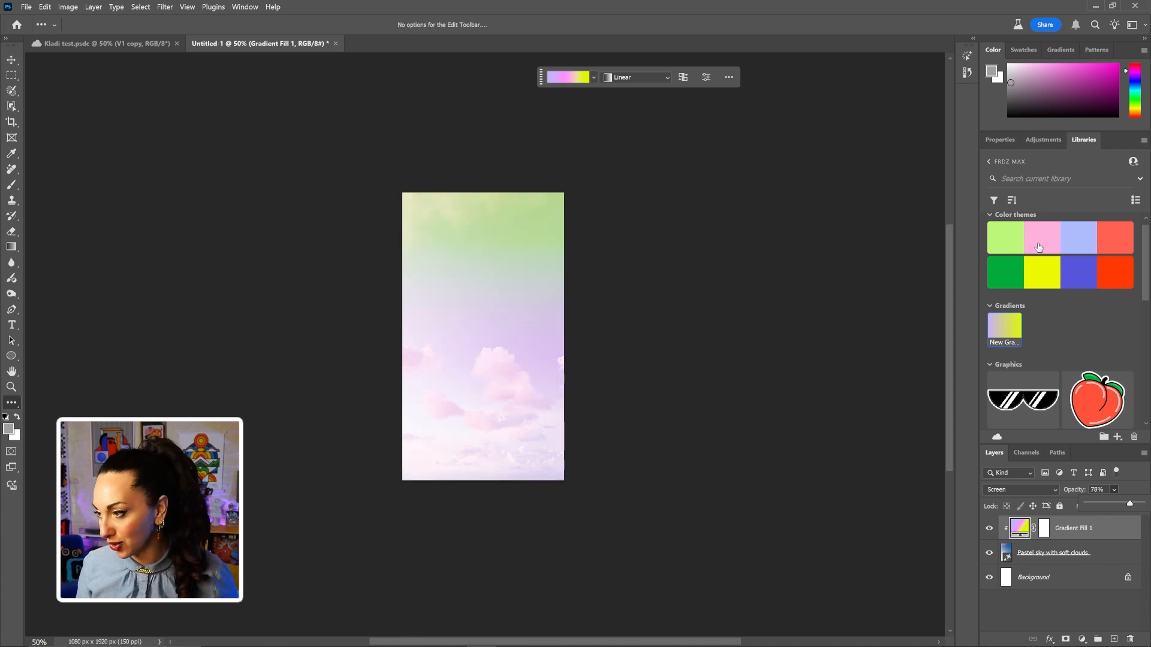
# Drag the Kladi room photo from the Libraries panel onto the poster.
pyautogui.scroll(-5, 1055, 299)
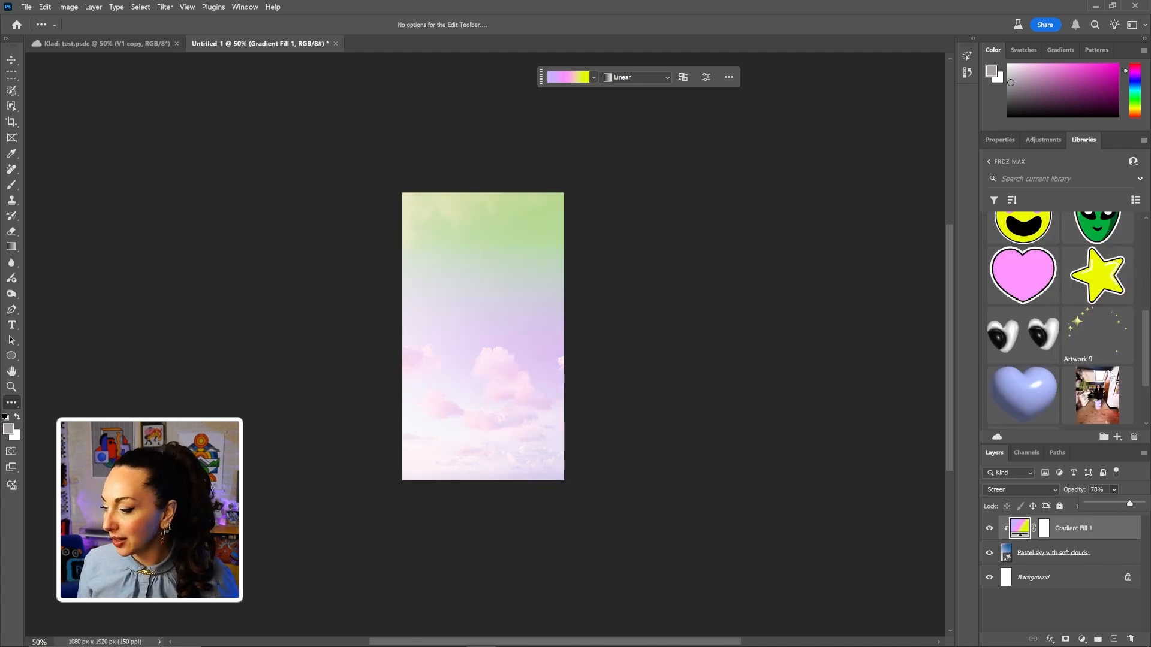
pyautogui.scroll(-1, 1109, 369)
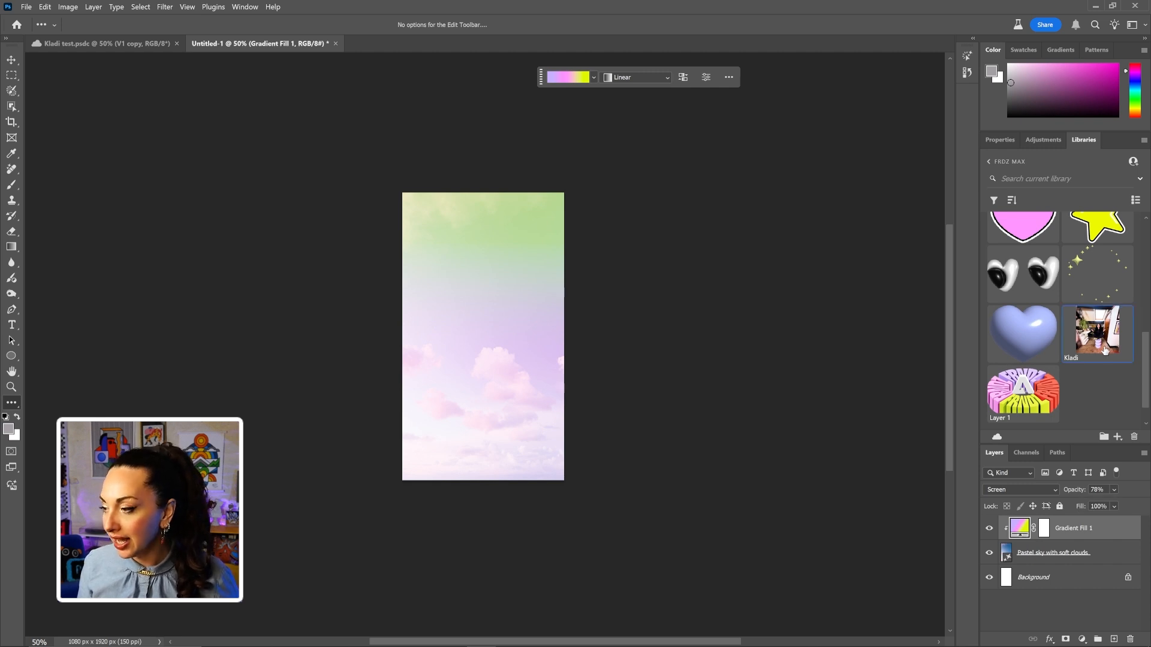
pyautogui.moveTo(1106, 351); pyautogui.dragTo(497, 340)
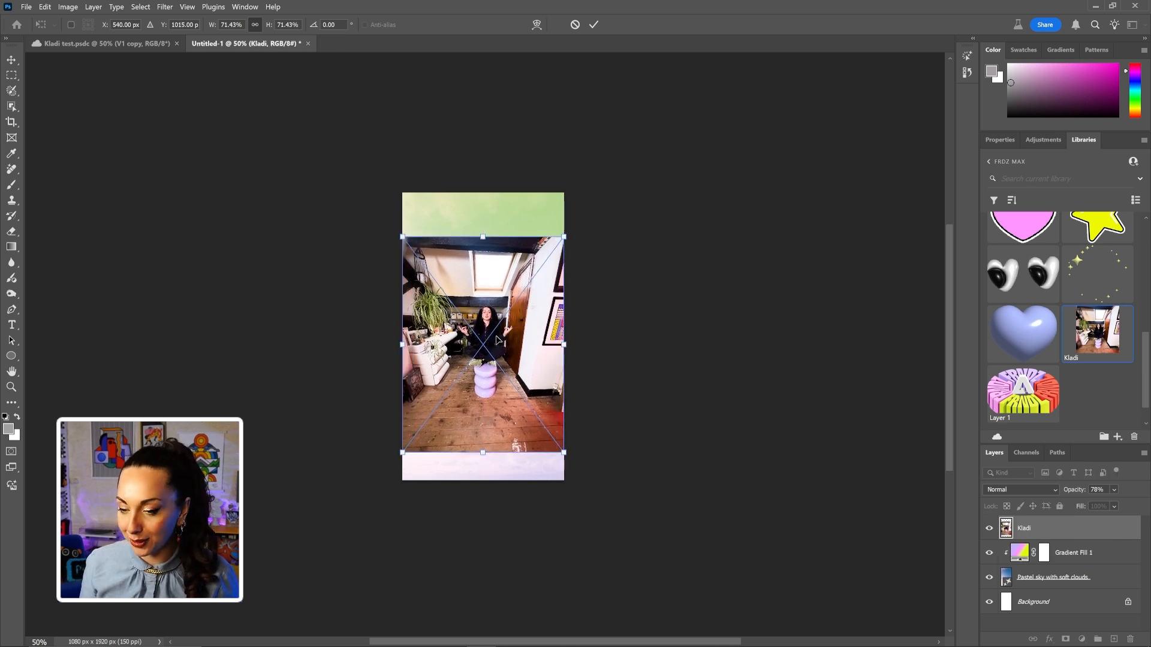
# Commit the placed Kladi photo, zoom to 100% and enlarge it to about 86%.
pyautogui.press('Return')
pyautogui.scroll(4, 503, 337)
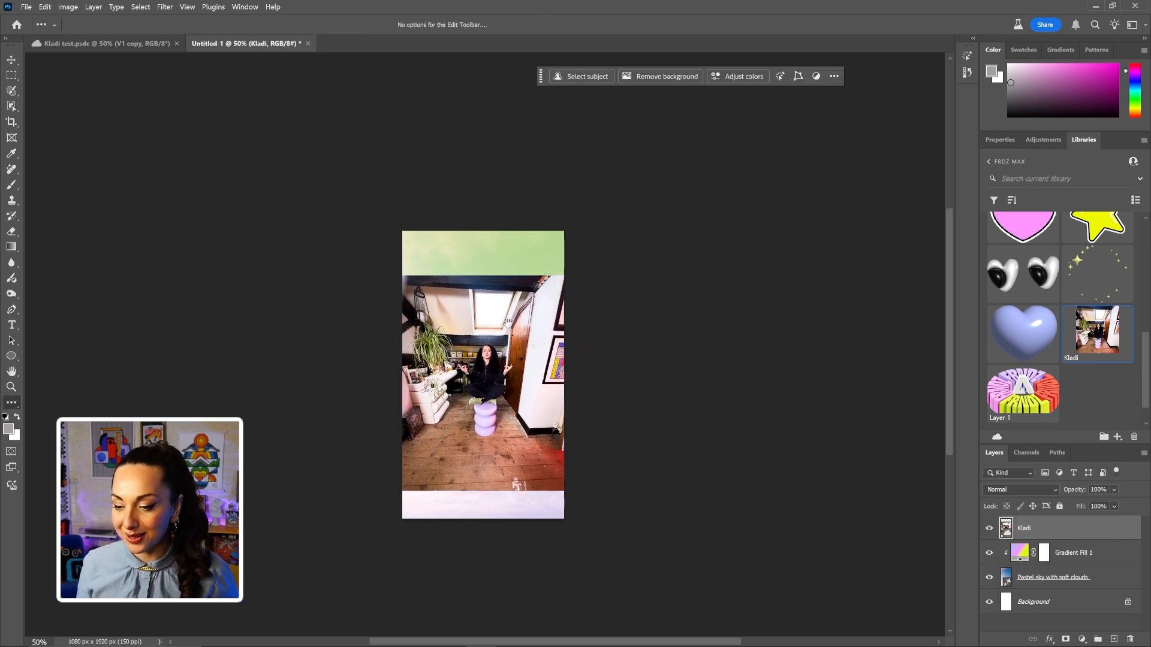
pyautogui.scroll(3, 506, 371)
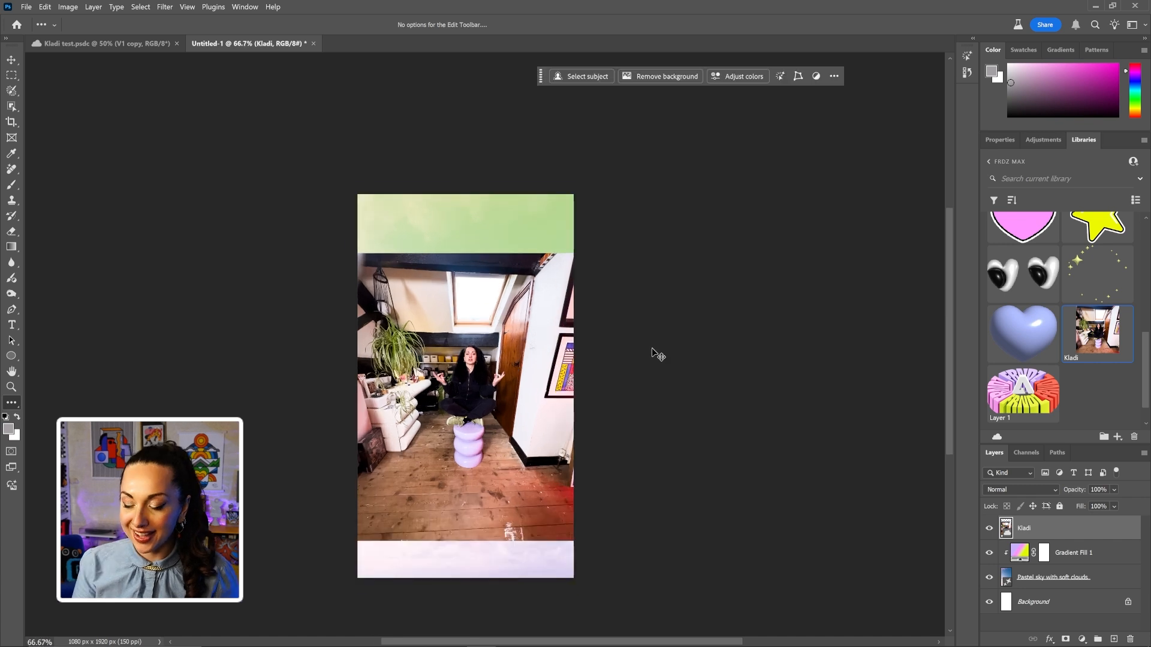
pyautogui.hotkey('ctrl', '+')
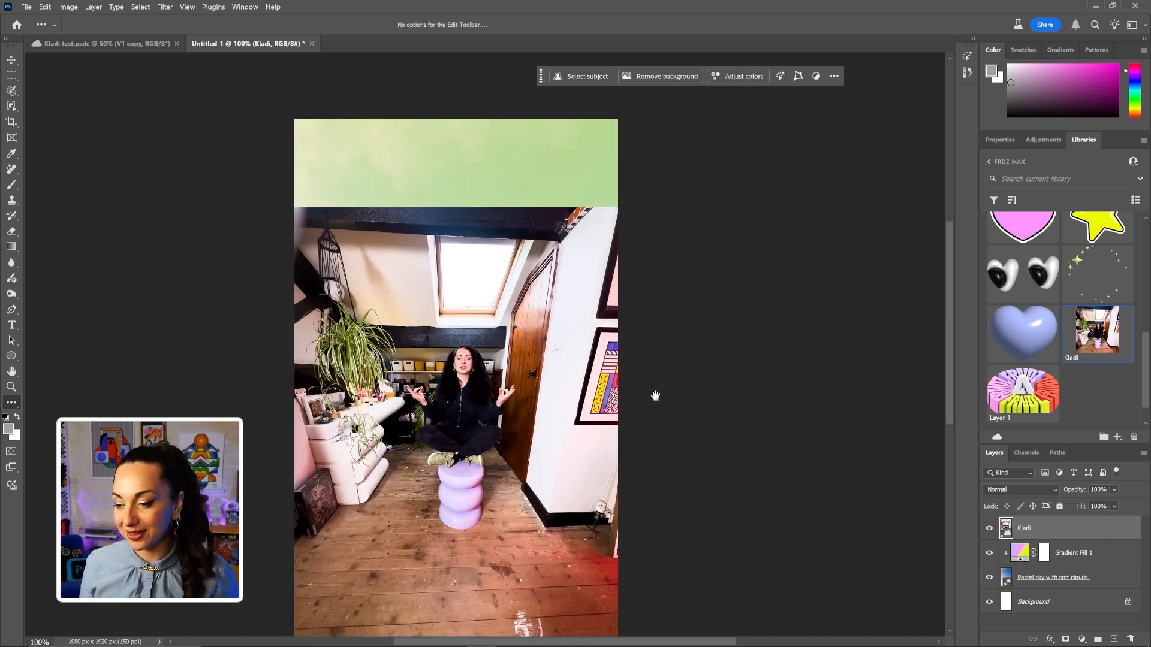
pyautogui.scroll(-3, 663, 346)
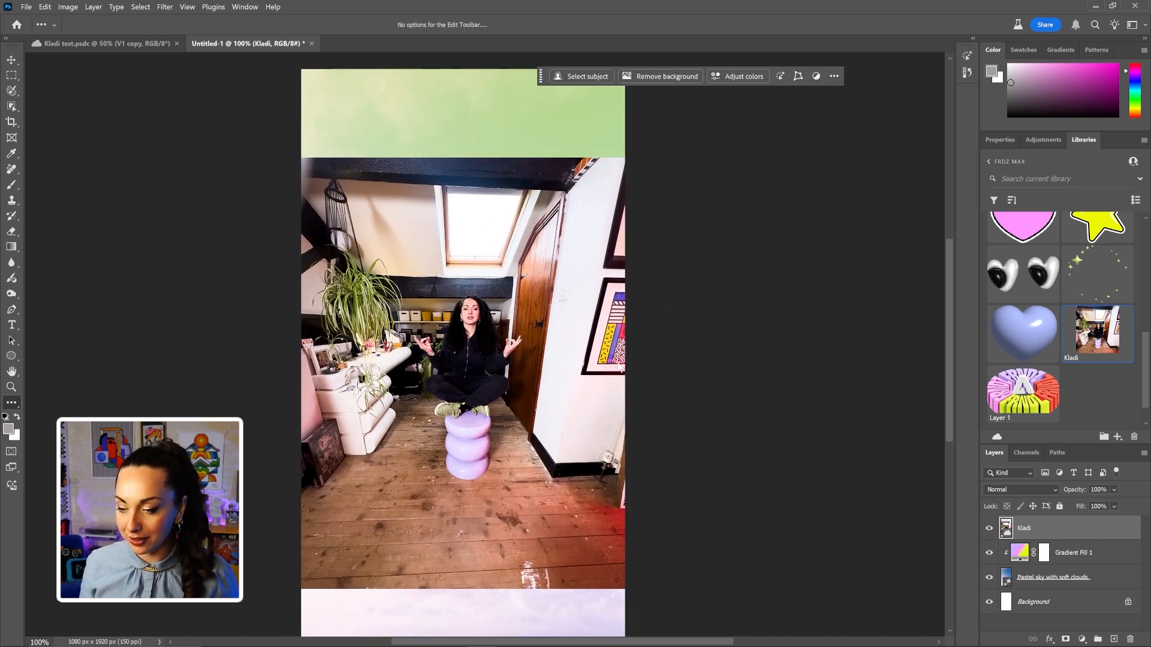
pyautogui.hotkey('ctrl', 't')
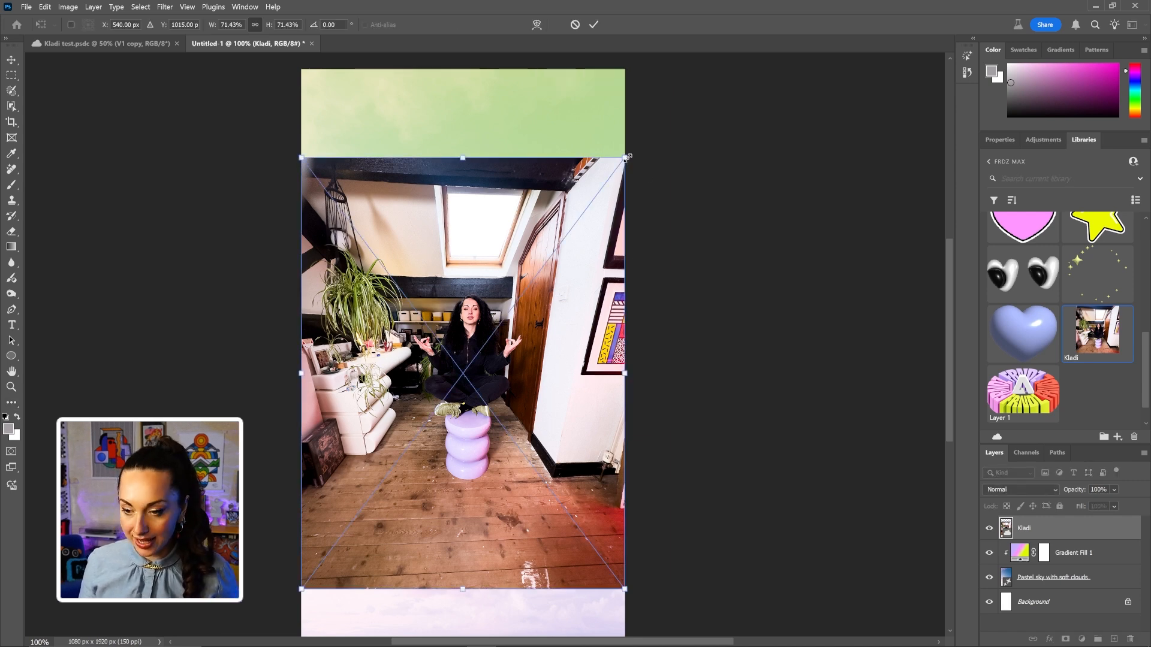
pyautogui.moveTo(627, 157); pyautogui.dragTo(682, 115)
pyautogui.press('Return')
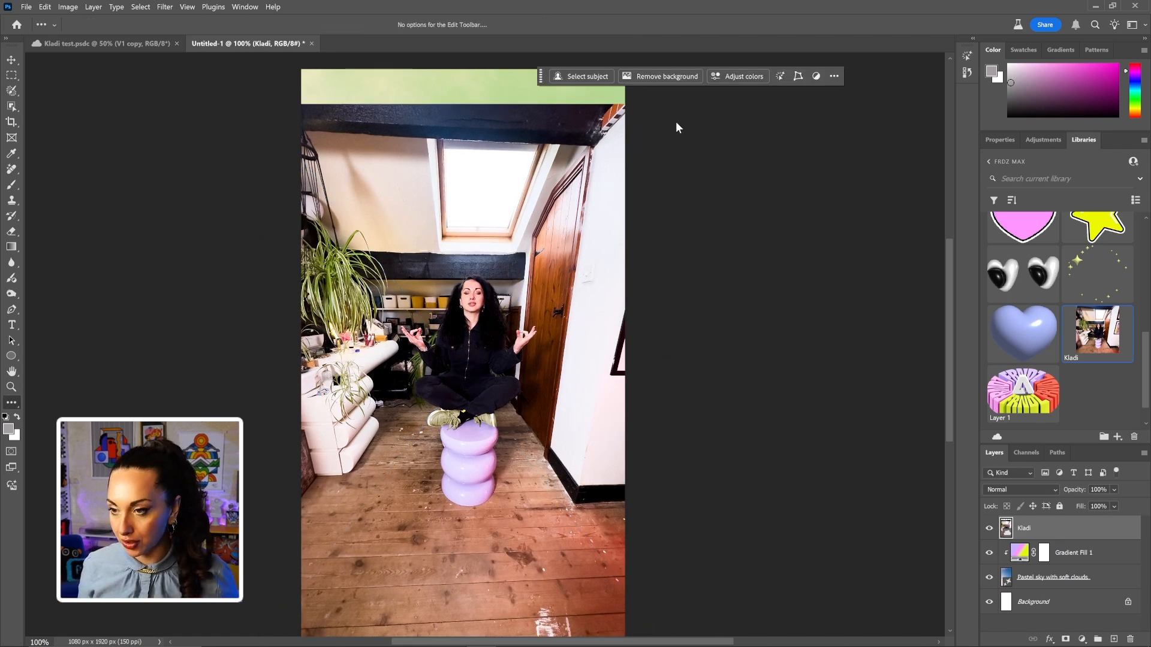
# Select the woman and stool with cloud-based Select Subject and mask out the room.
pyautogui.click(12, 107)
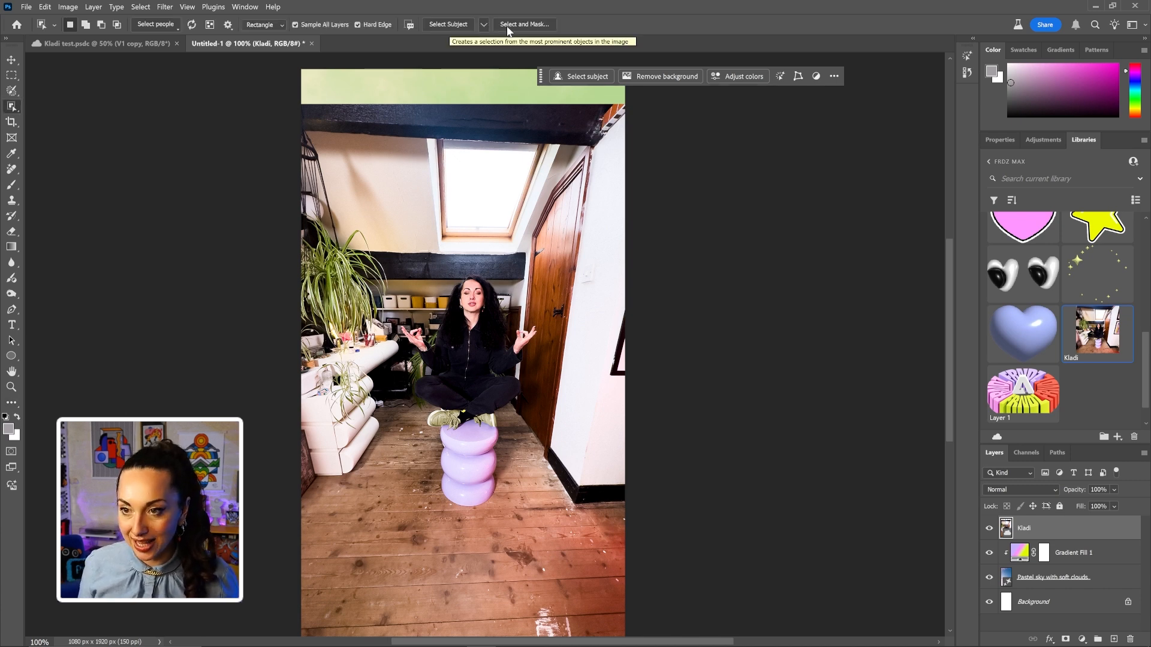
pyautogui.click(482, 26)
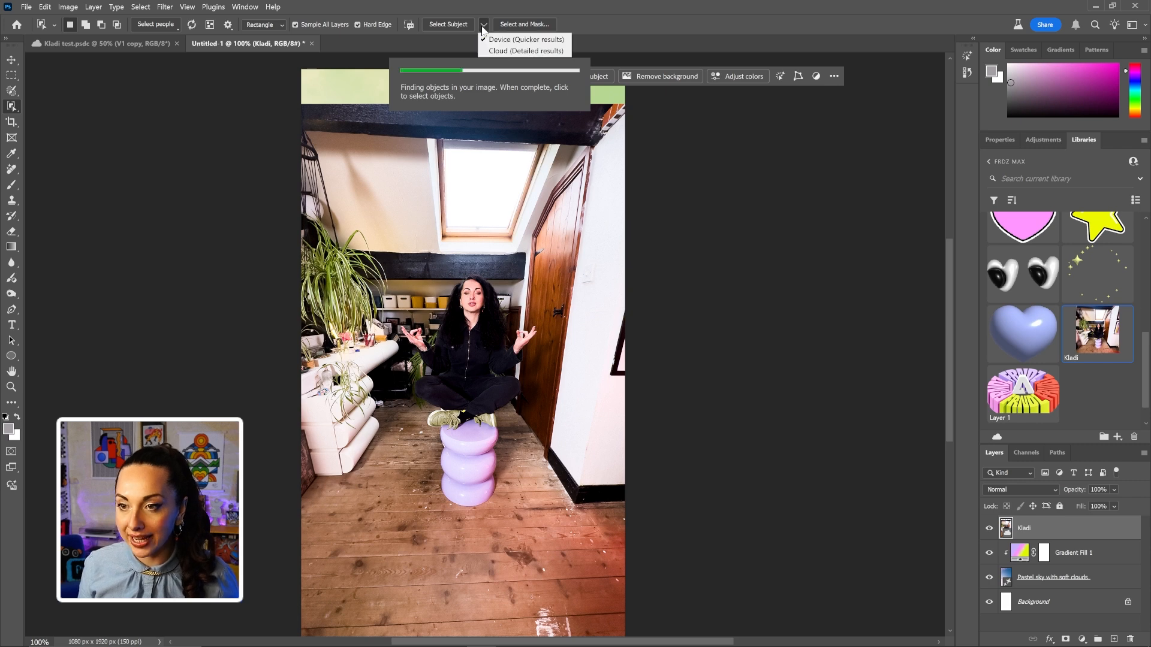
pyautogui.click(509, 51)
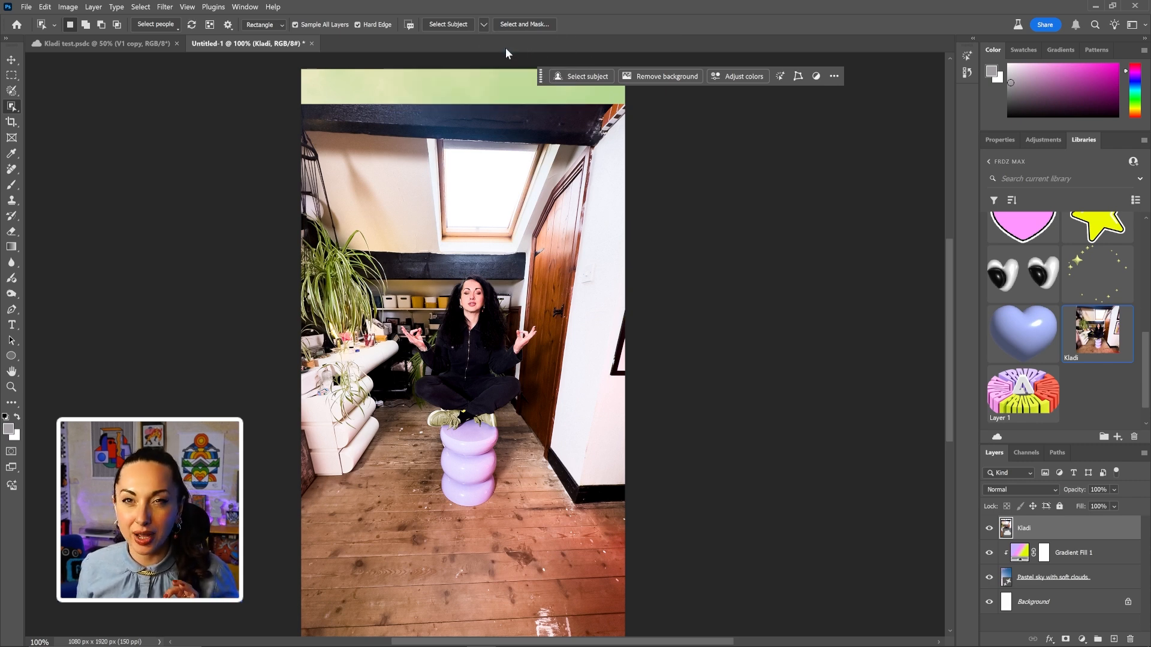
pyautogui.click(449, 24)
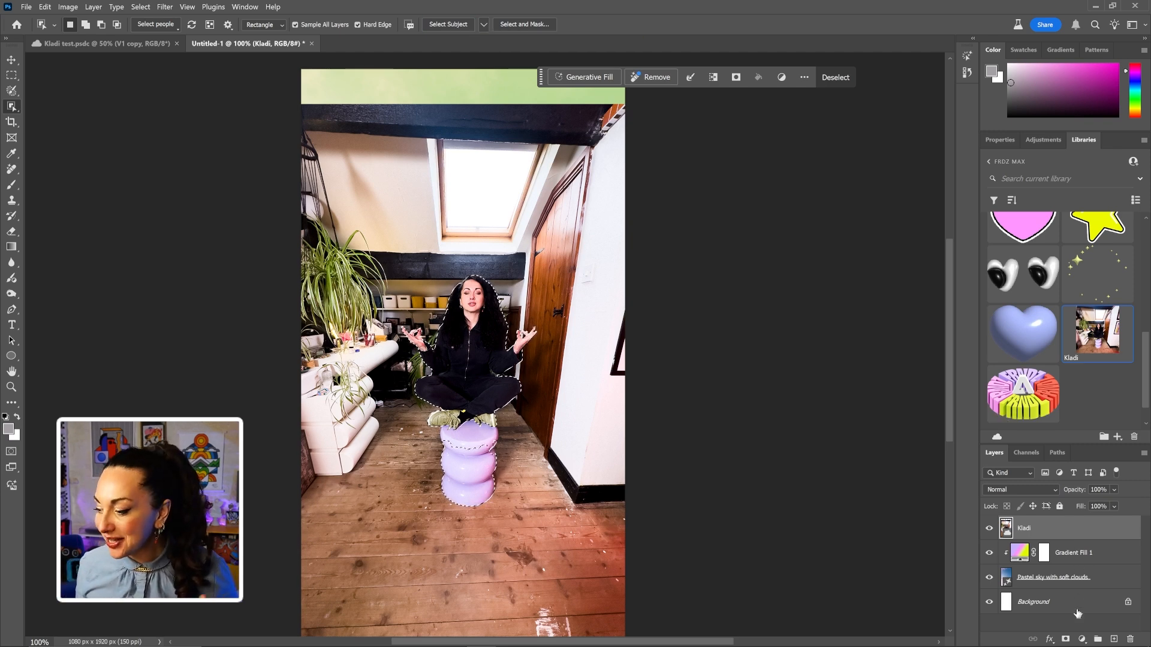
pyautogui.click(1066, 640)
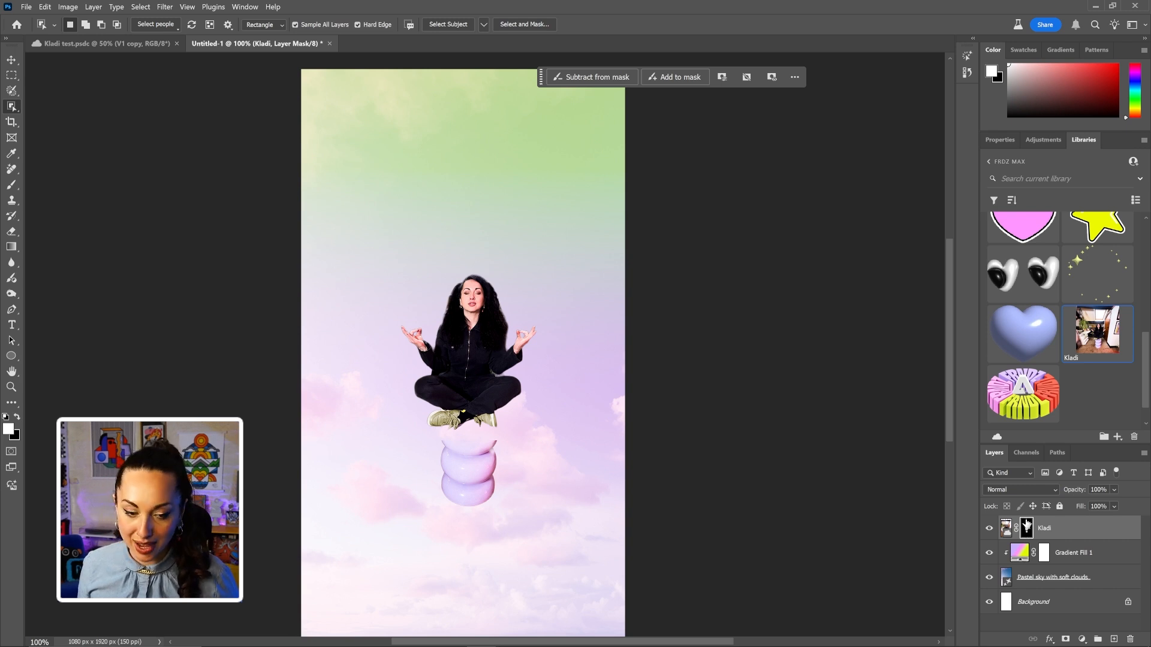
# Paint black over the lilac stool on the Kladi layer mask with a hard round brush.
pyautogui.press('b')
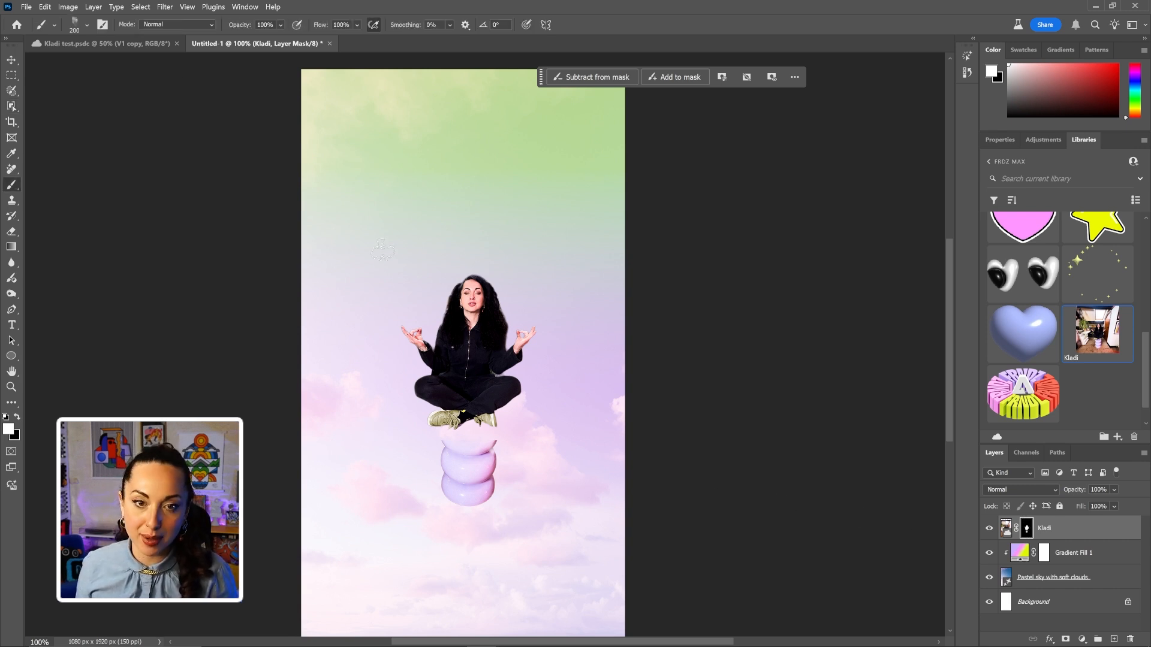
pyautogui.click(86, 24)
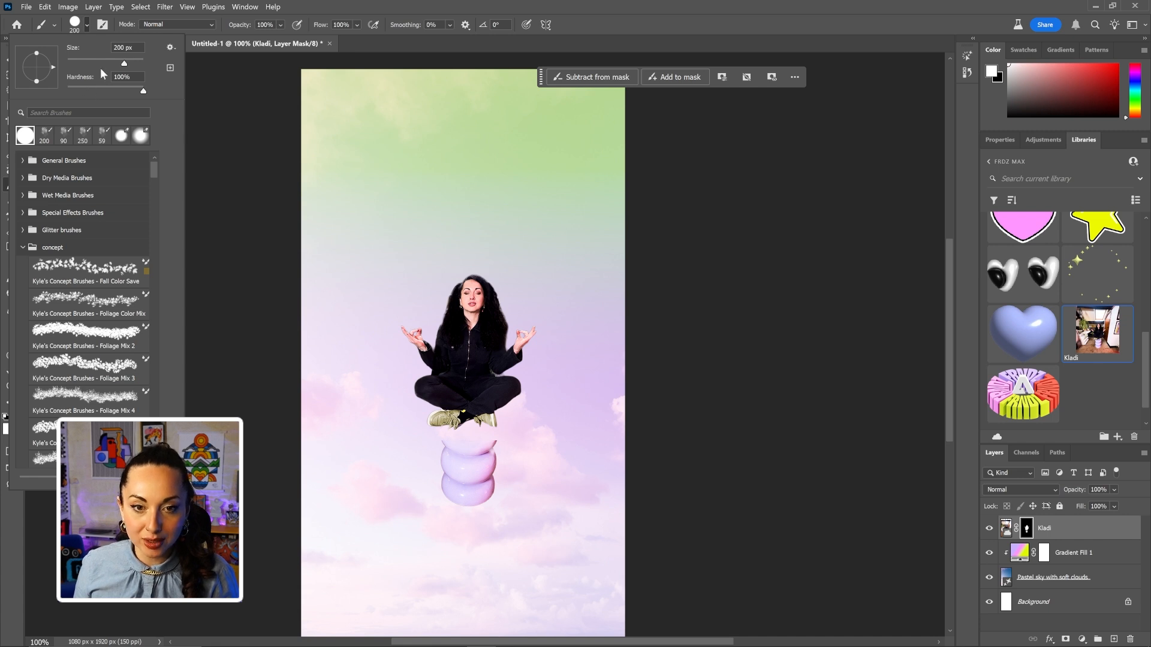
pyautogui.click(455, 466)
pyautogui.press('x')
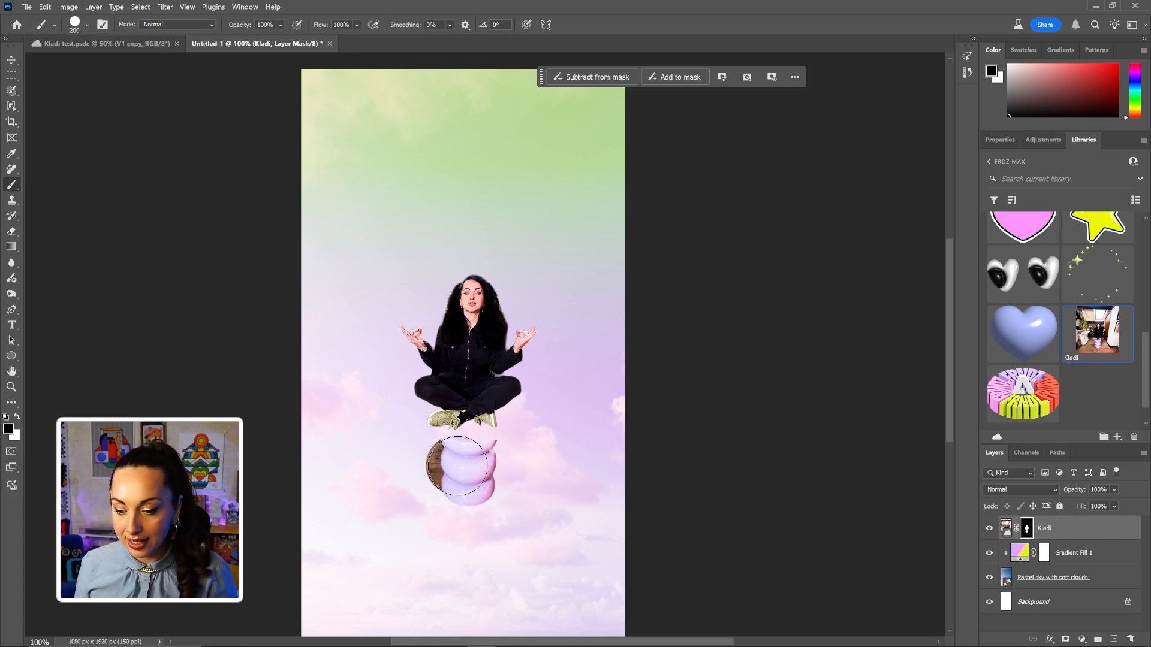
pyautogui.click(455, 463)
pyautogui.moveTo(456, 461); pyautogui.dragTo(480, 470)
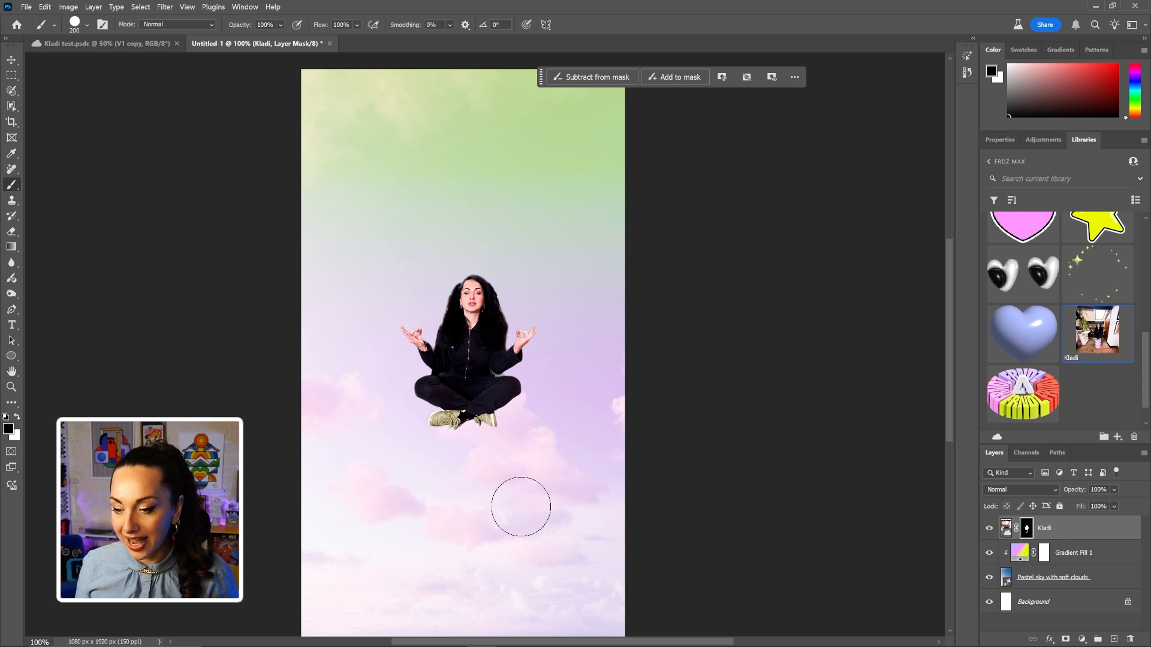
pyautogui.click(1065, 528)
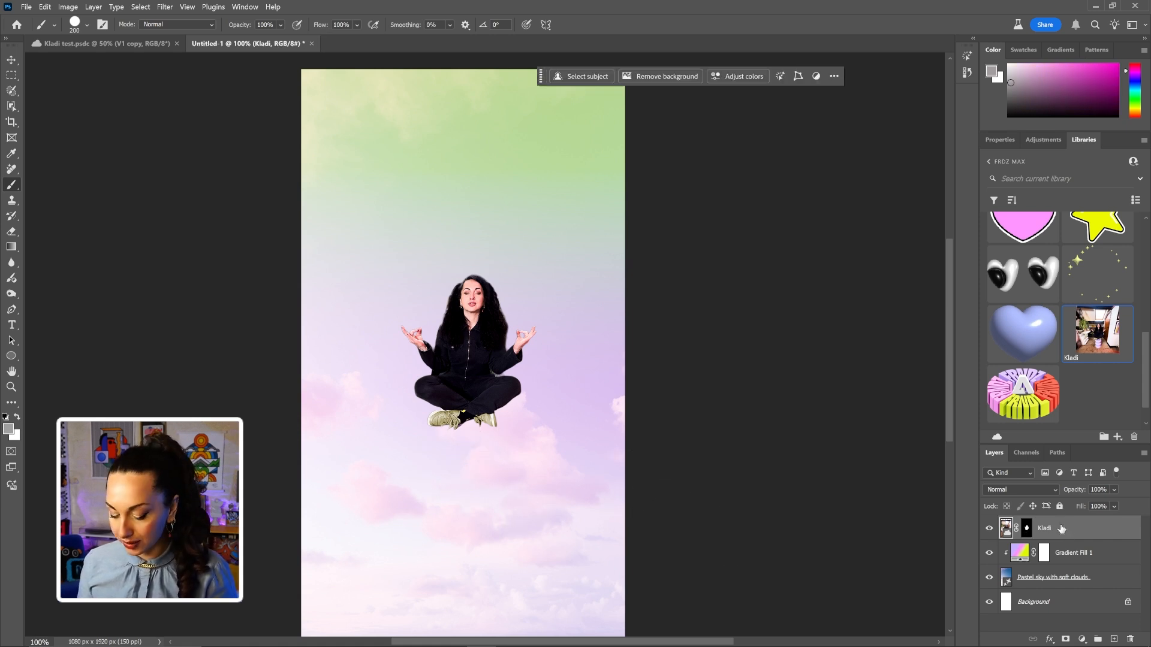
# Convert the Kladi layer to a smart object, scale it to about 145% and centre it at X 540 px.
pyautogui.rightClick(1062, 529)
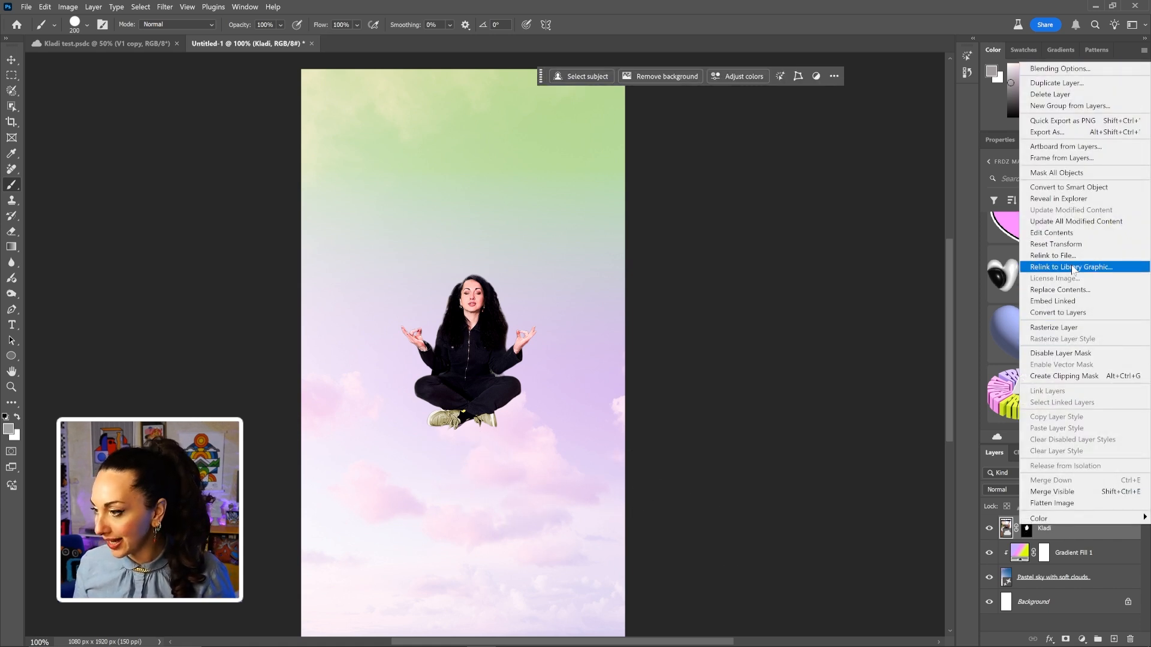
pyautogui.click(1068, 187)
pyautogui.hotkey('ctrl', 't')
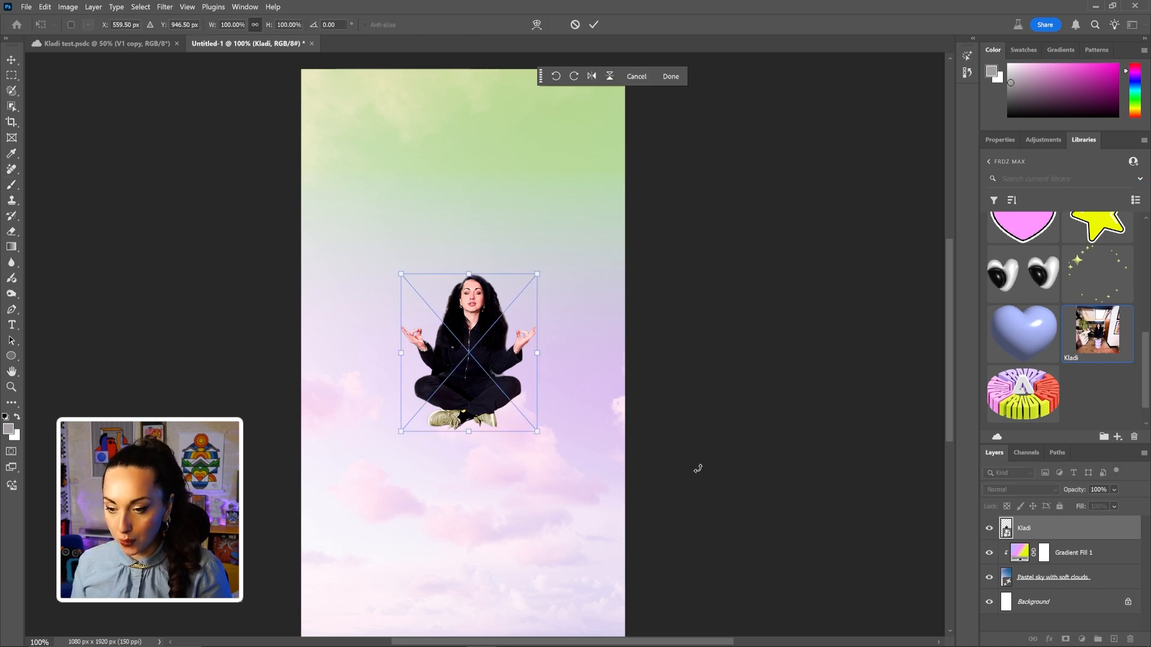
pyautogui.moveTo(538, 274); pyautogui.dragTo(600, 203)
pyautogui.moveTo(521, 297); pyautogui.dragTo(484, 304)
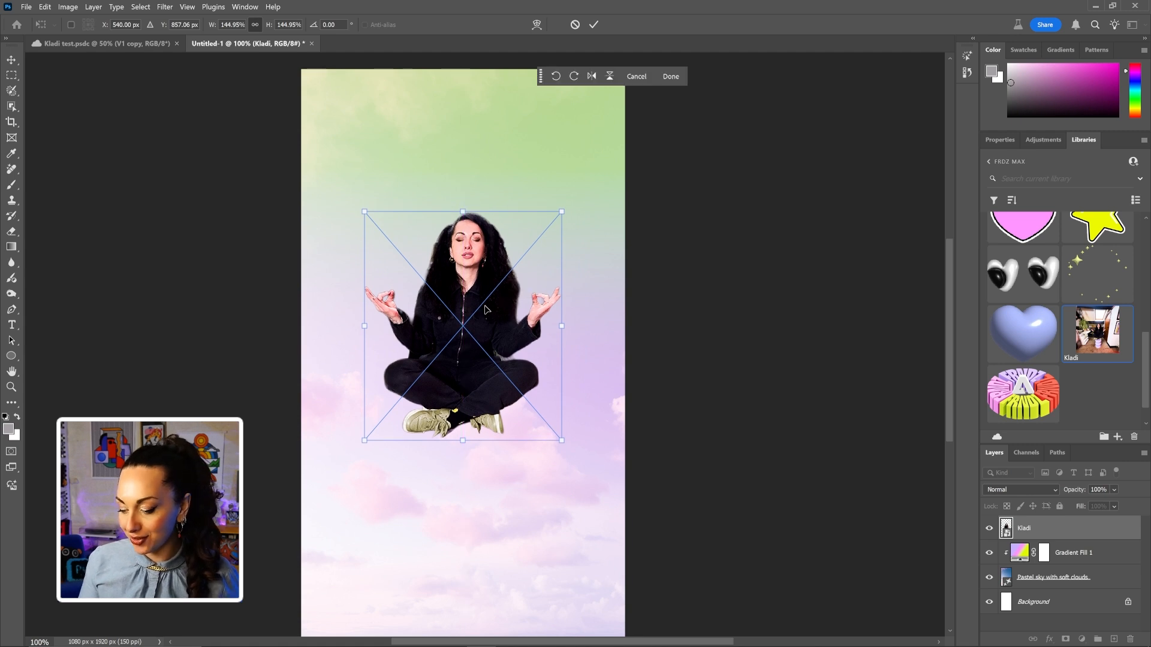
pyautogui.press('Return')
pyautogui.press('b')
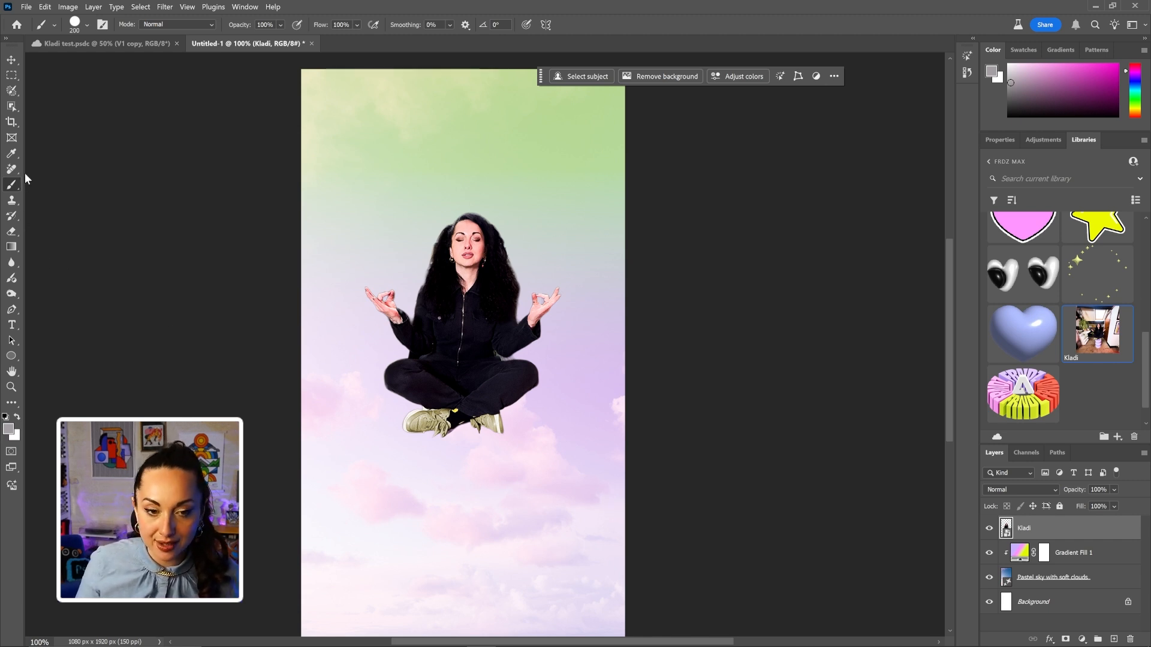
pyautogui.click(12, 107)
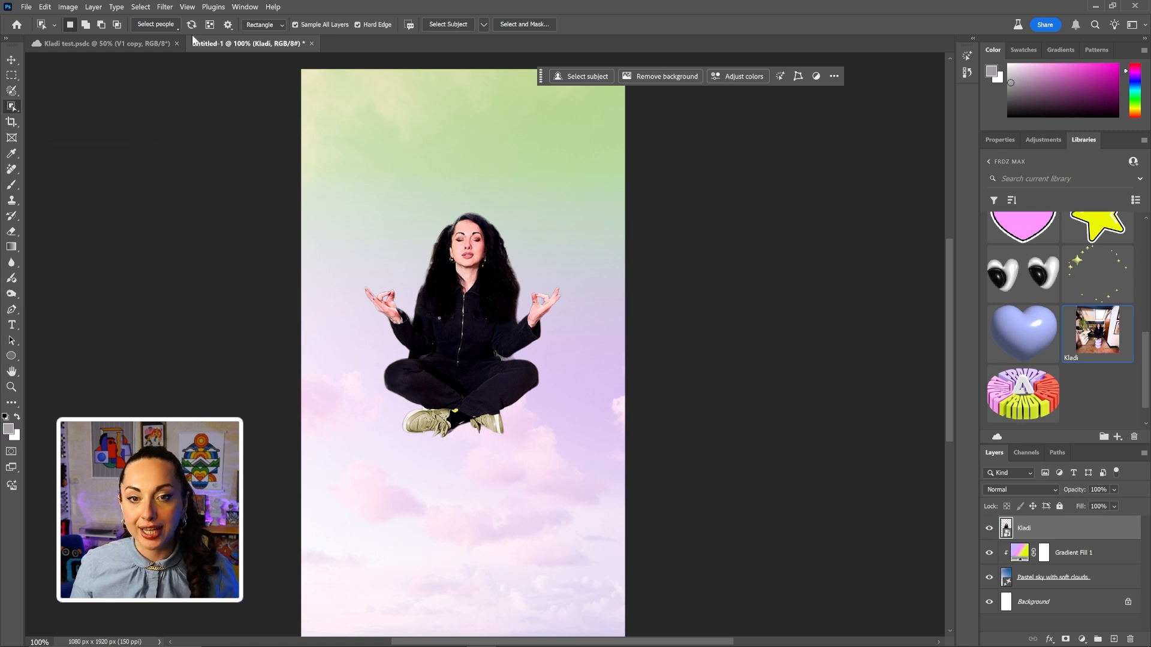
# Select only the woman's shoes through Select people and copy them to a new Layer 1.
pyautogui.click(156, 25)
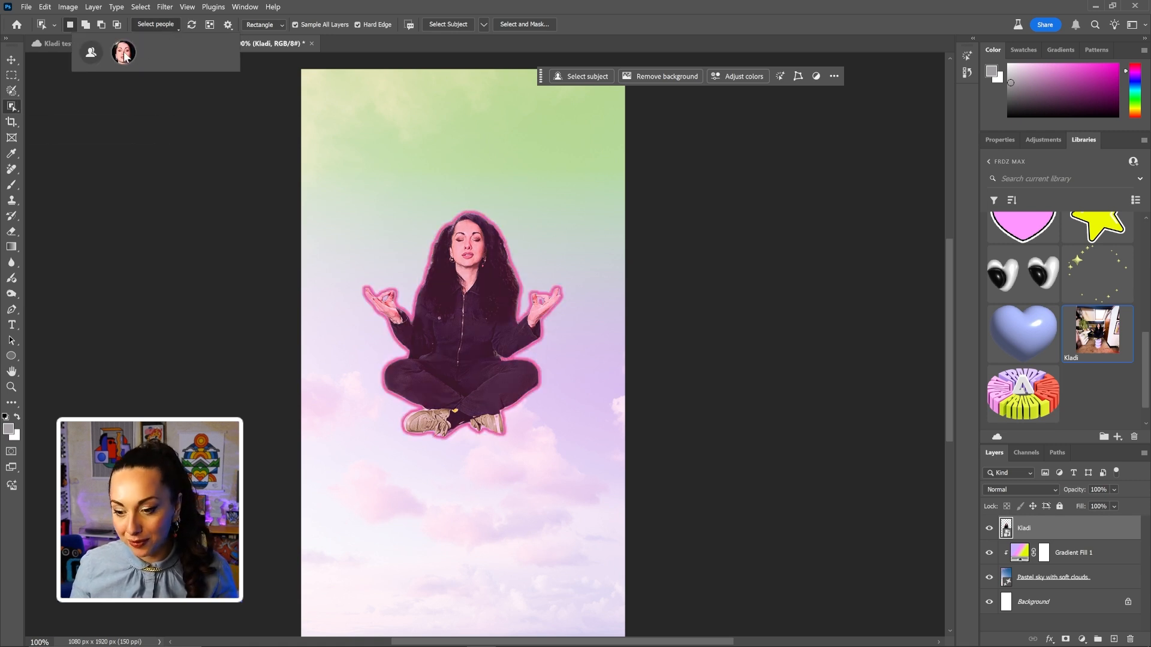
pyautogui.click(125, 54)
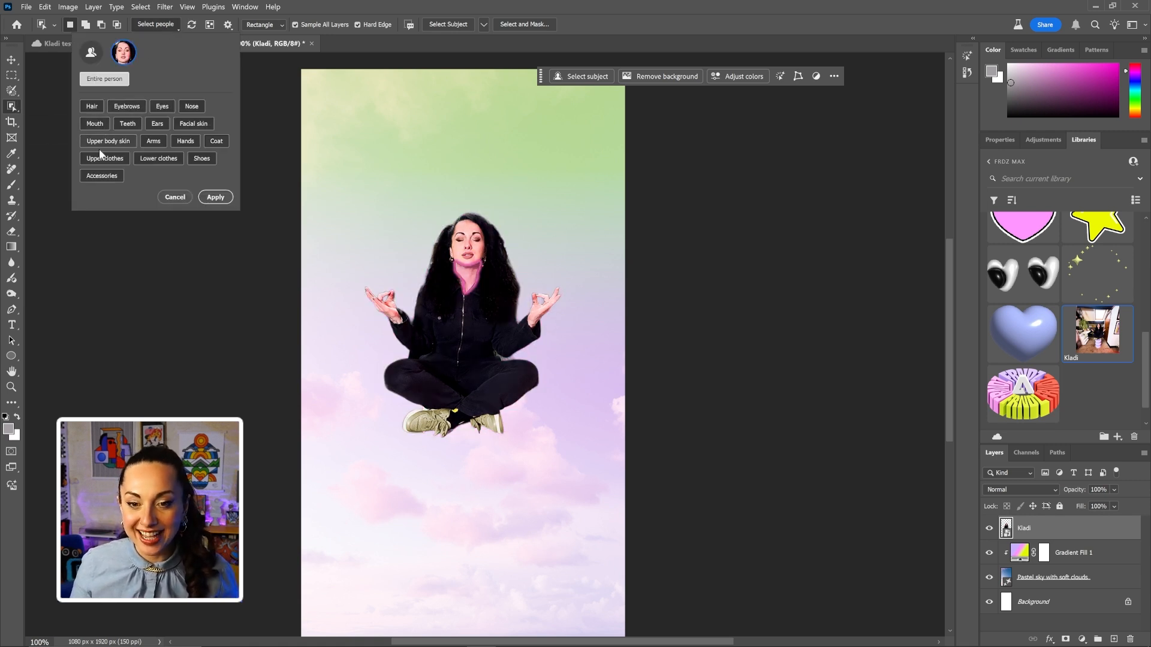
pyautogui.click(202, 157)
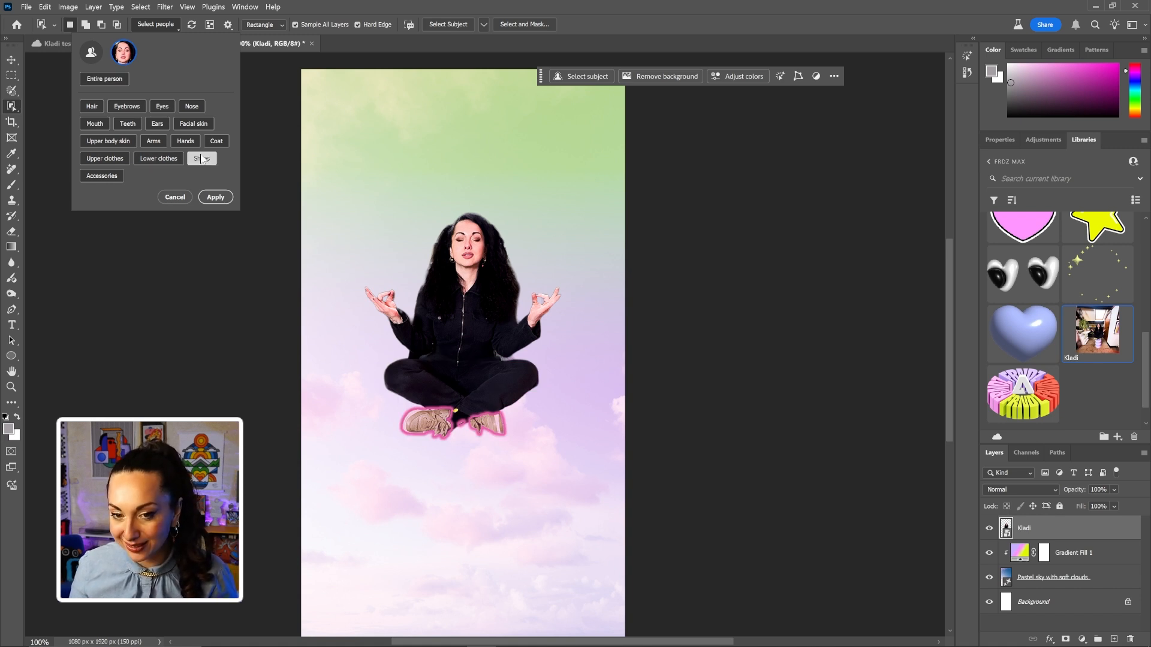
pyautogui.click(210, 198)
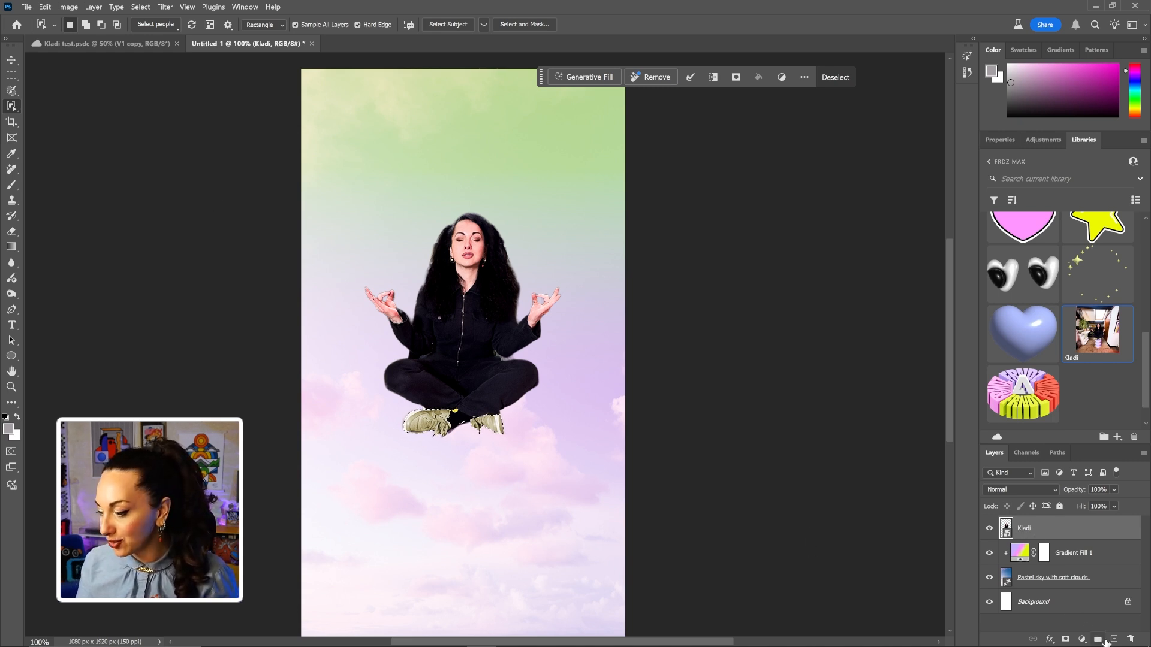
pyautogui.hotkey('ctrl', 'j')
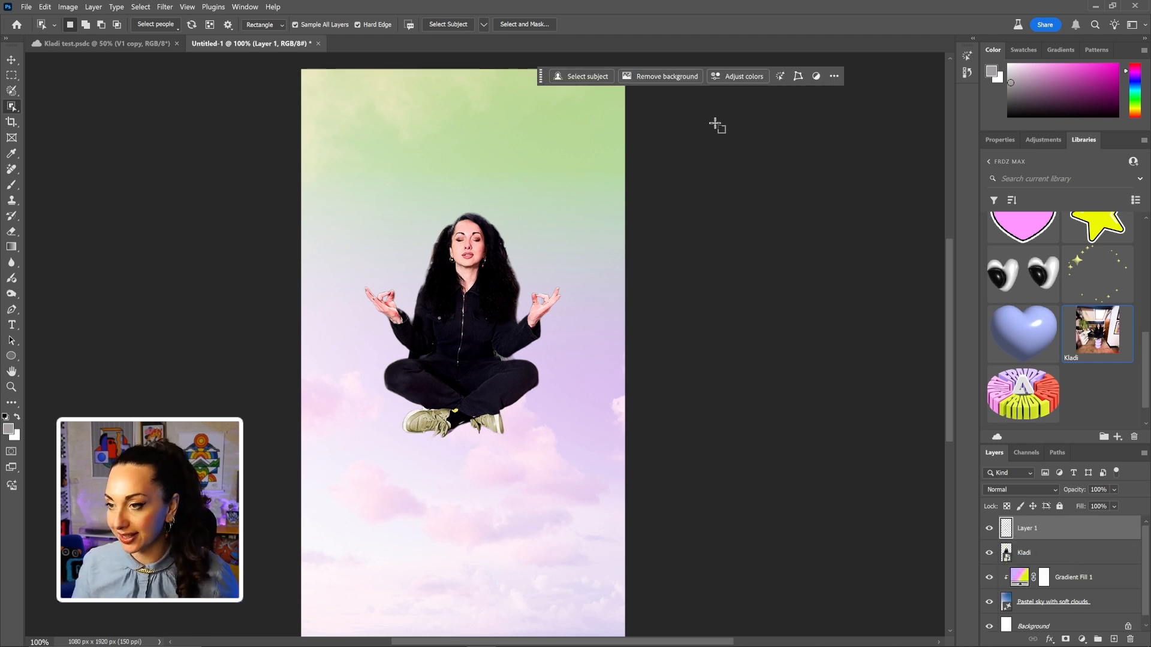
# Hide Kladi, clip a Hue/Saturation layer to the shoes and shift Hue to -135.
pyautogui.moveTo(540, 76); pyautogui.dragTo(317, 488)
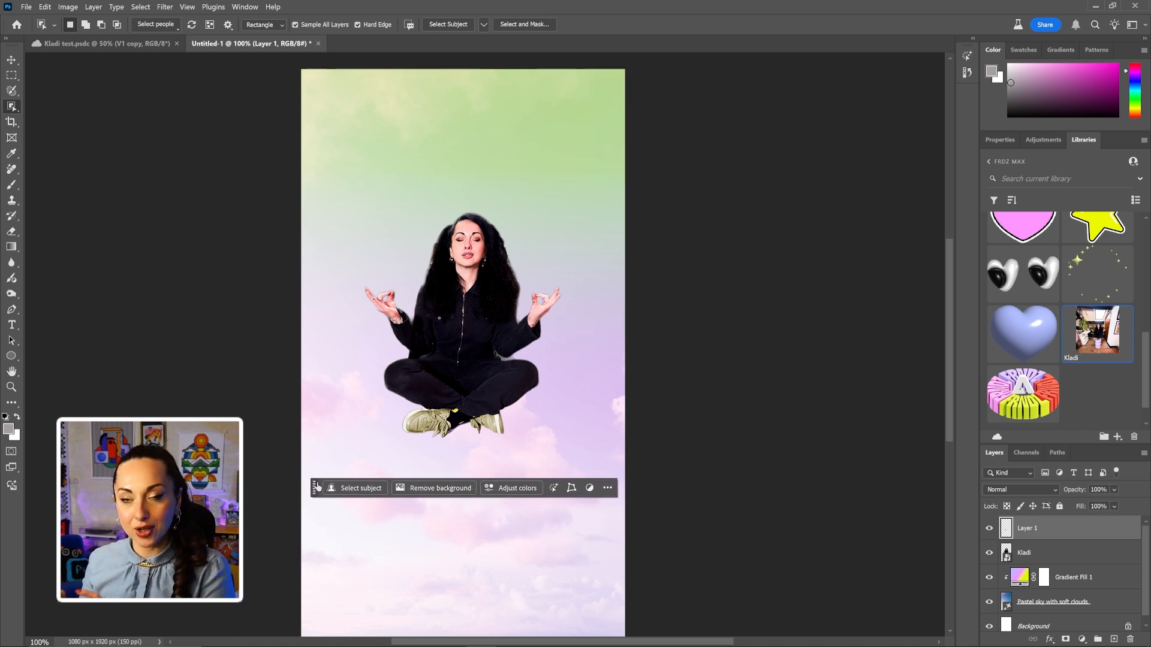
pyautogui.click(989, 553)
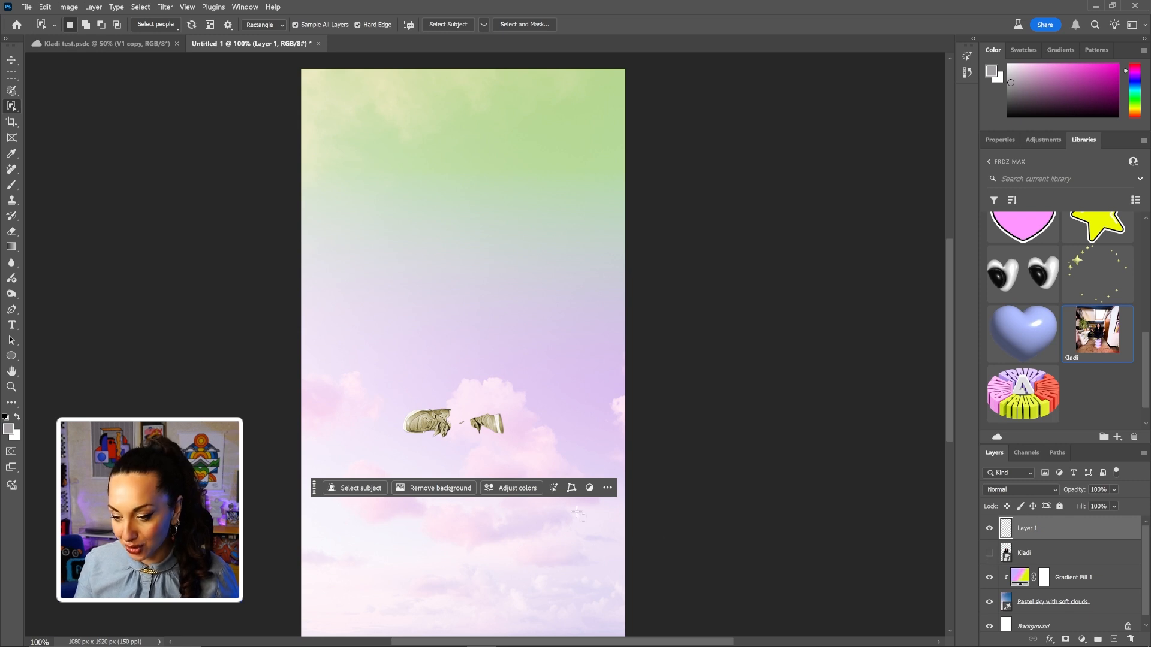
pyautogui.scroll(5, 457, 429)
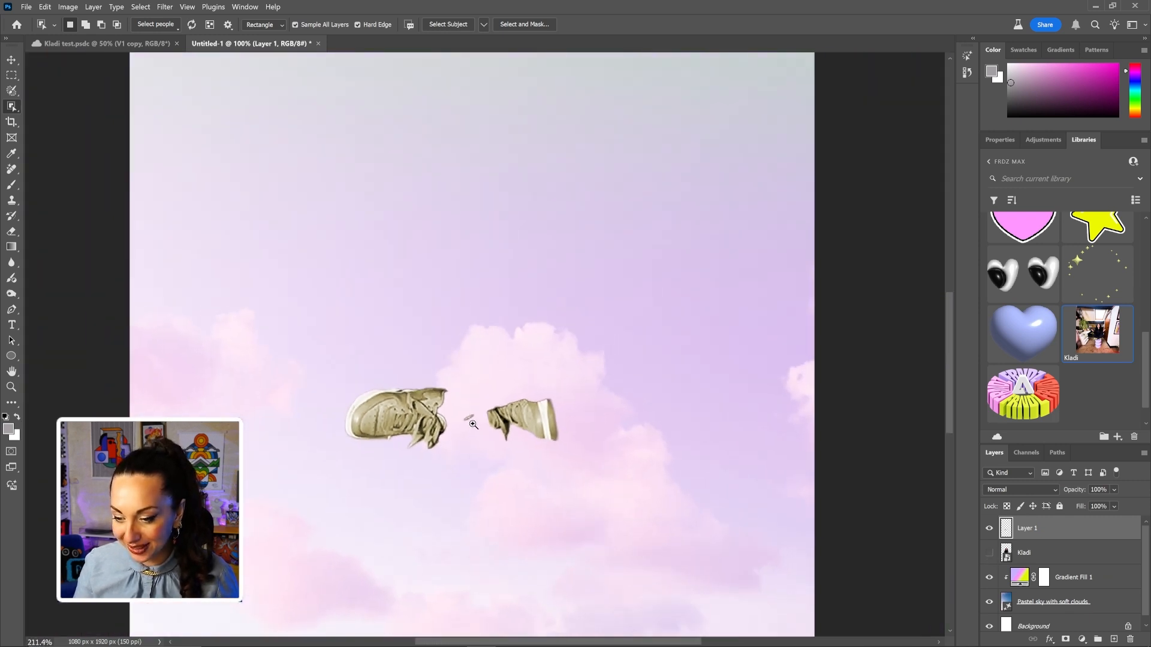
pyautogui.scroll(-2, 473, 424)
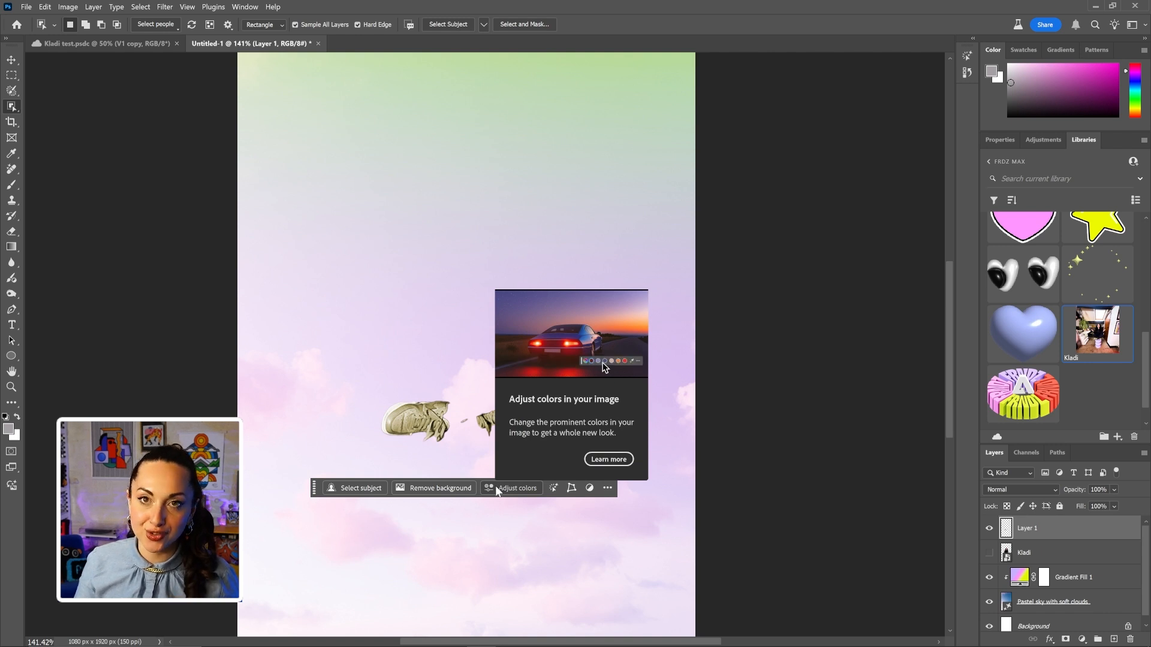
pyautogui.click(496, 489)
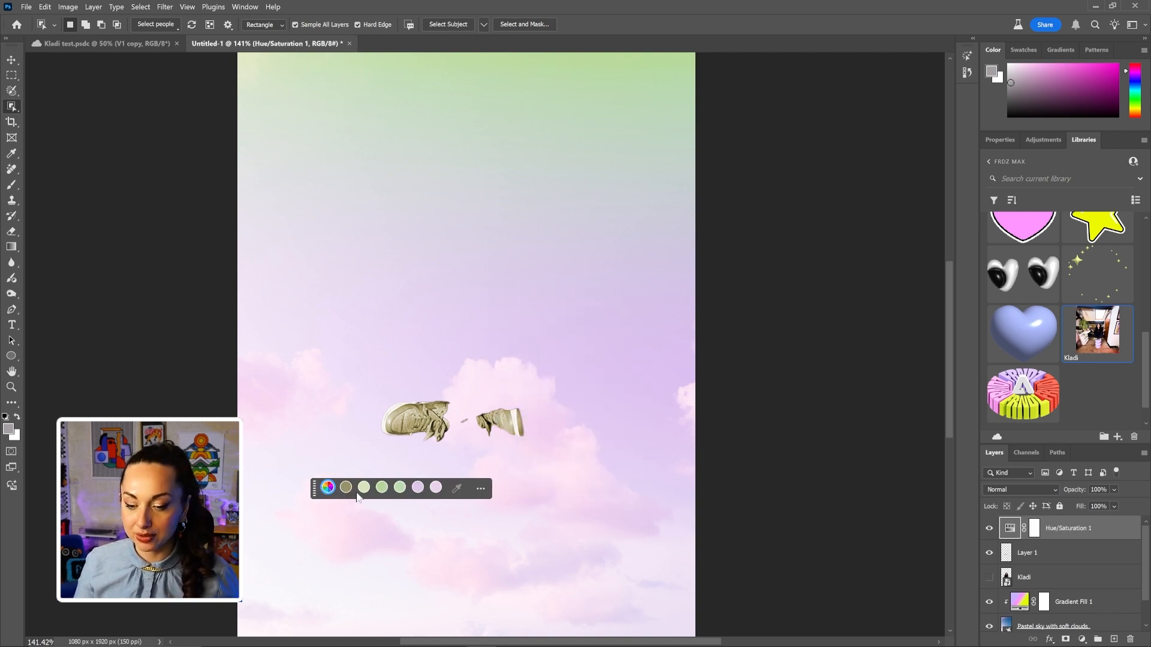
pyautogui.moveTo(313, 489); pyautogui.dragTo(353, 486)
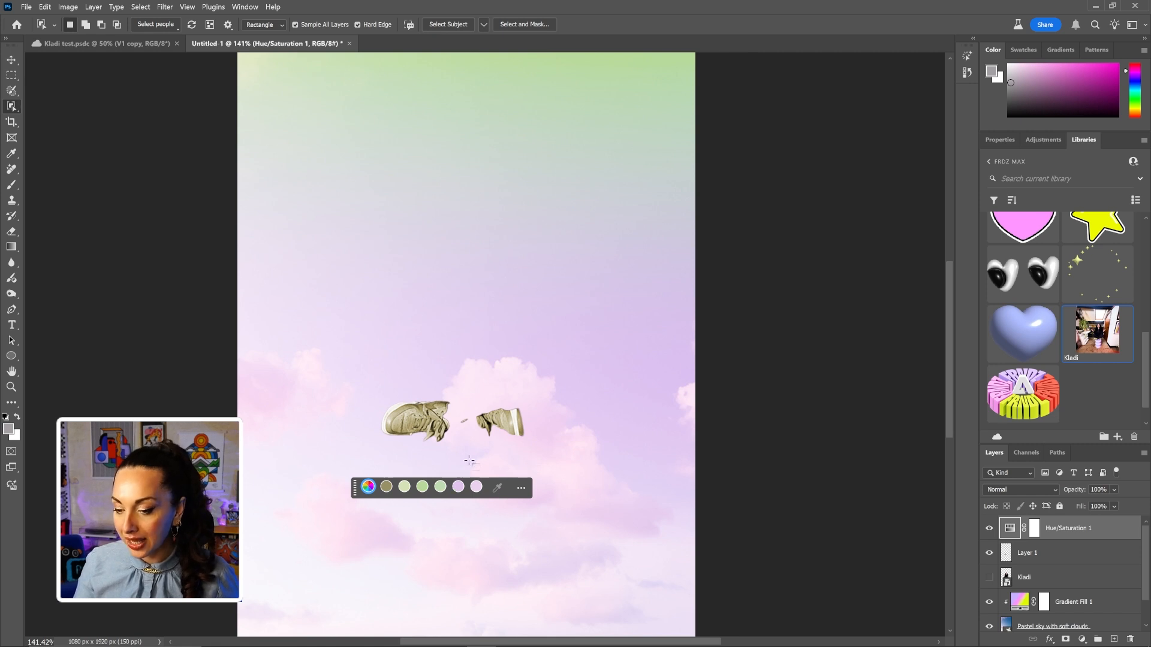
pyautogui.keyDown('alt'); pyautogui.click(1070, 540); pyautogui.keyUp('alt')
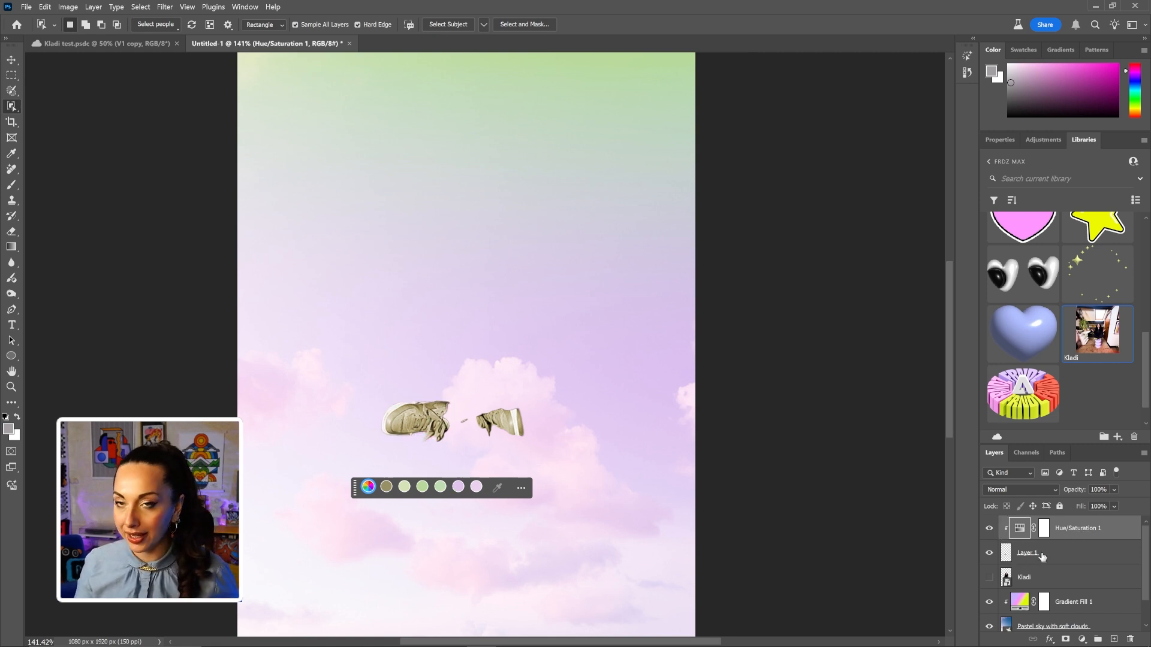
pyautogui.click(367, 489)
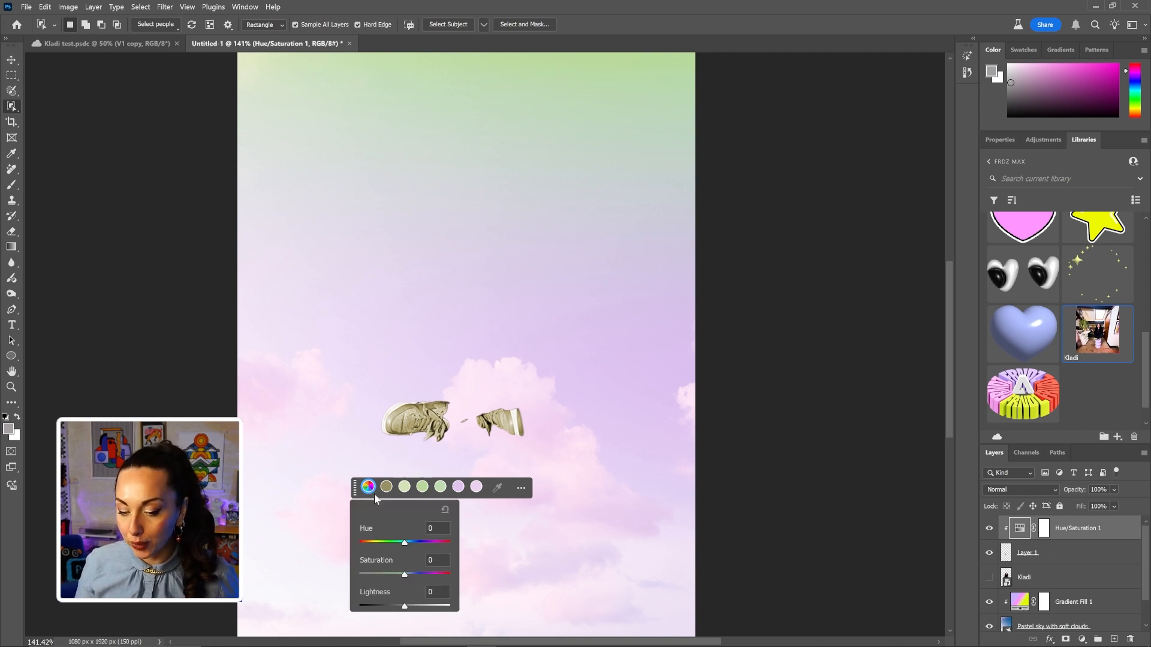
pyautogui.moveTo(405, 543)
pyautogui.mouseDown()
pyautogui.moveTo(363, 543)
pyautogui.moveTo(413, 541)
pyautogui.moveTo(393, 541)
pyautogui.mouseUp()
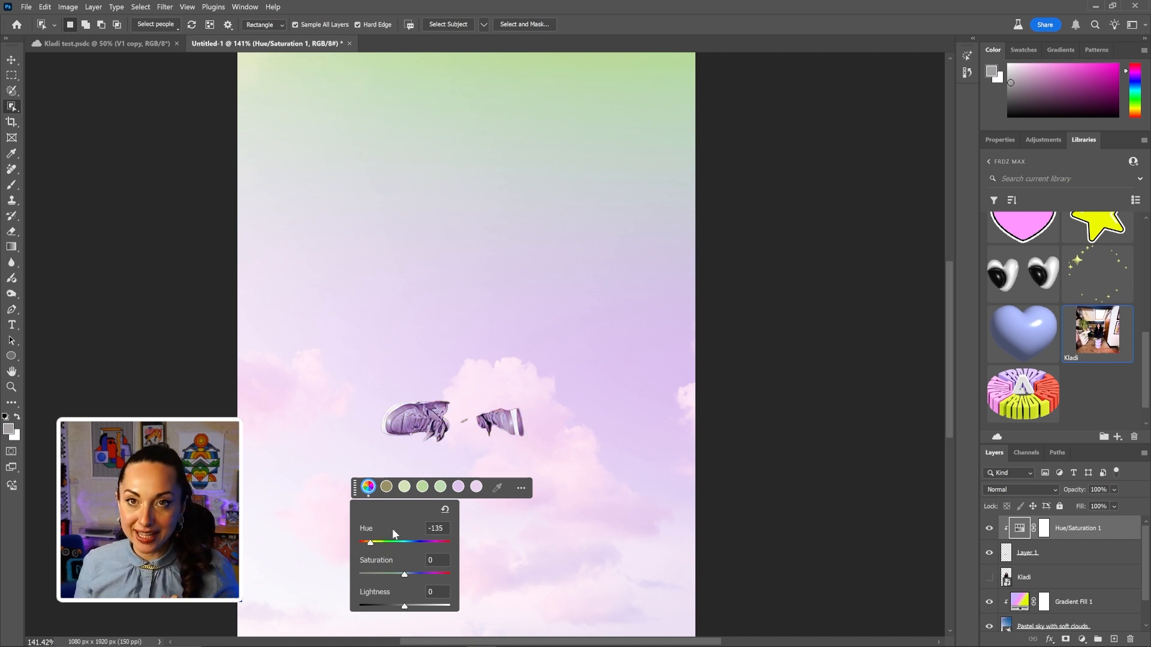
# Show Kladi again and place the FRNDZ ring from Libraries with its layer below Kladi.
pyautogui.click(989, 578)
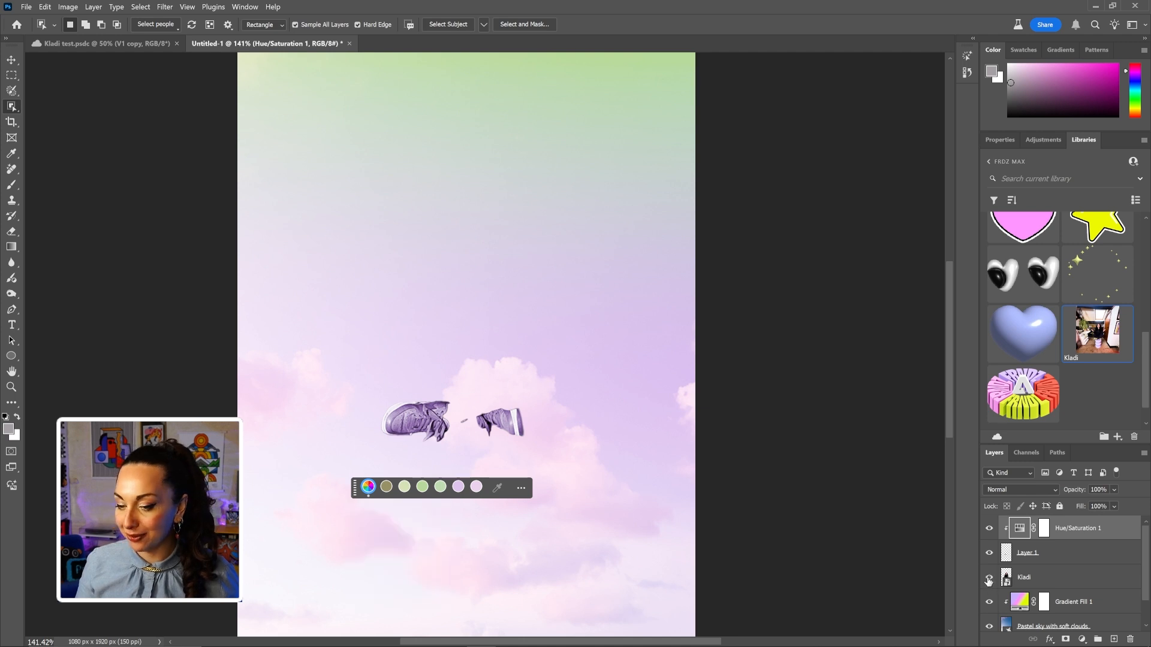
pyautogui.click(989, 579)
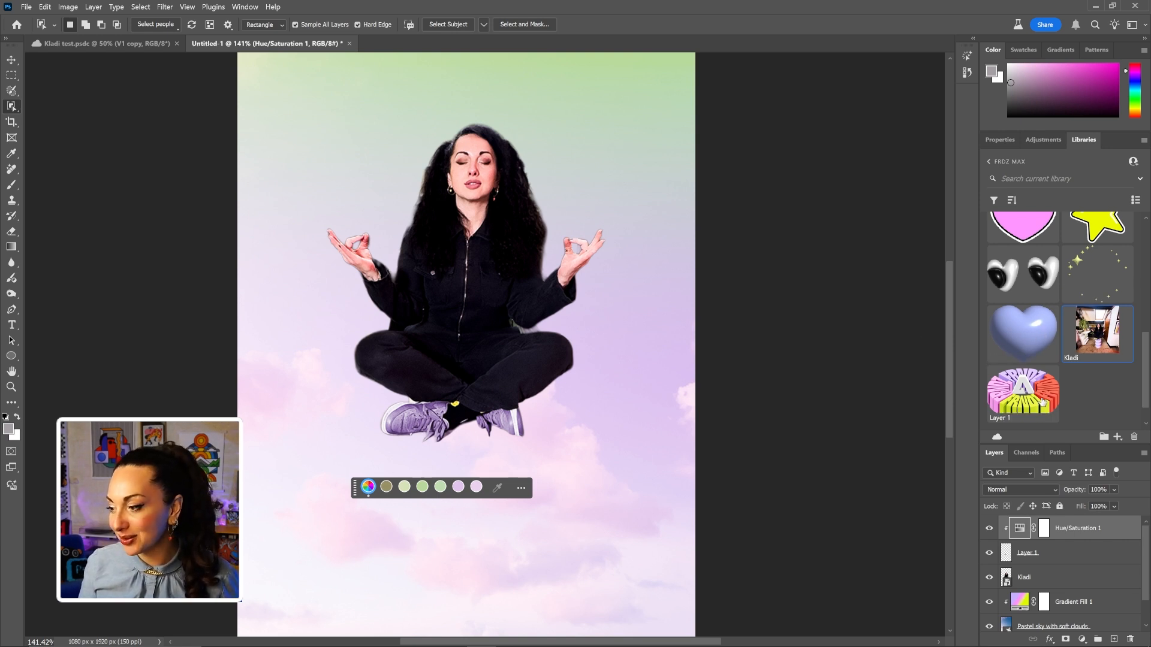
pyautogui.moveTo(1042, 402); pyautogui.dragTo(505, 163)
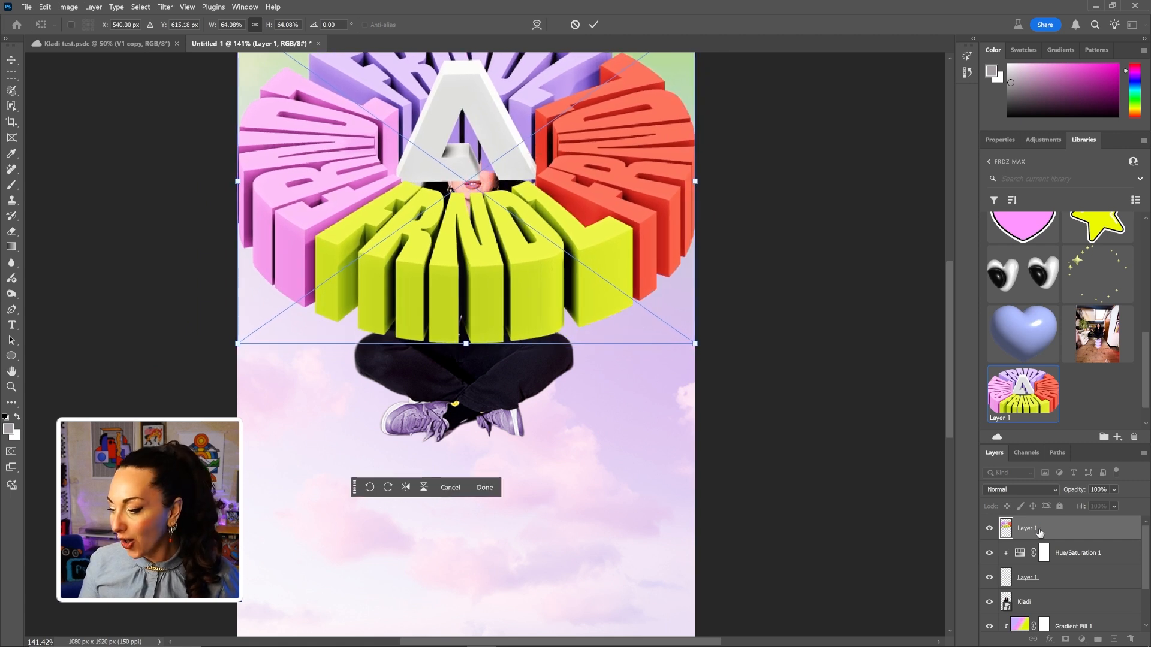
pyautogui.moveTo(1039, 533); pyautogui.dragTo(1041, 615)
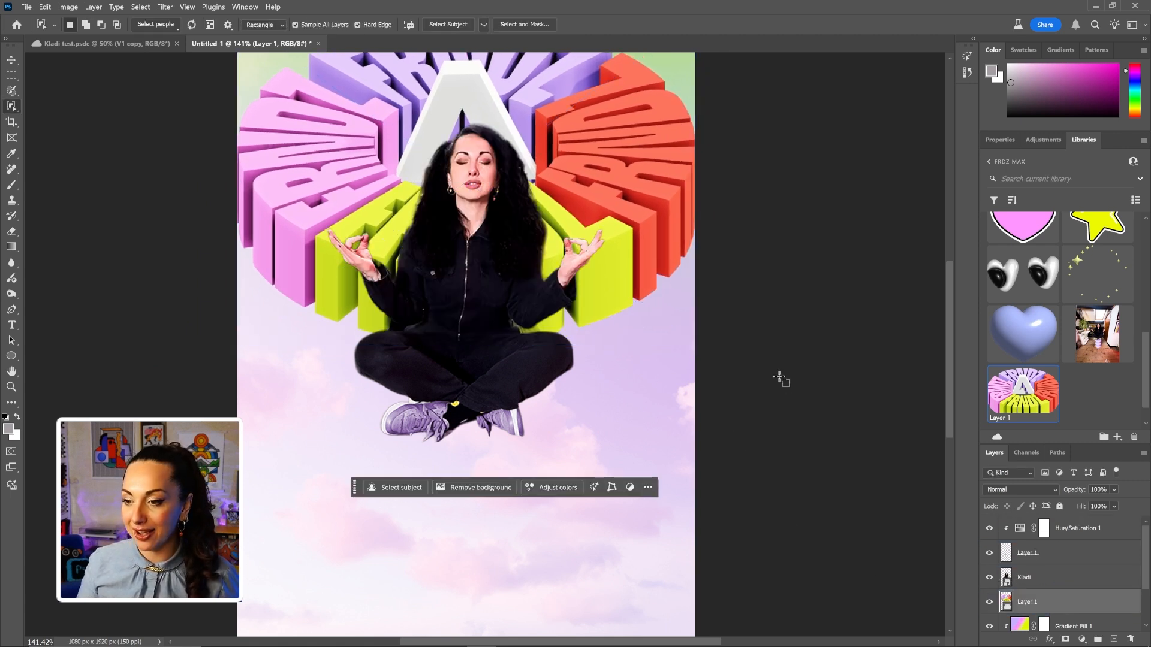
# Place the Artwork 1 sunglasses sticker from Libraries and move its layer to the top.
pyautogui.scroll(-5, 697, 372)
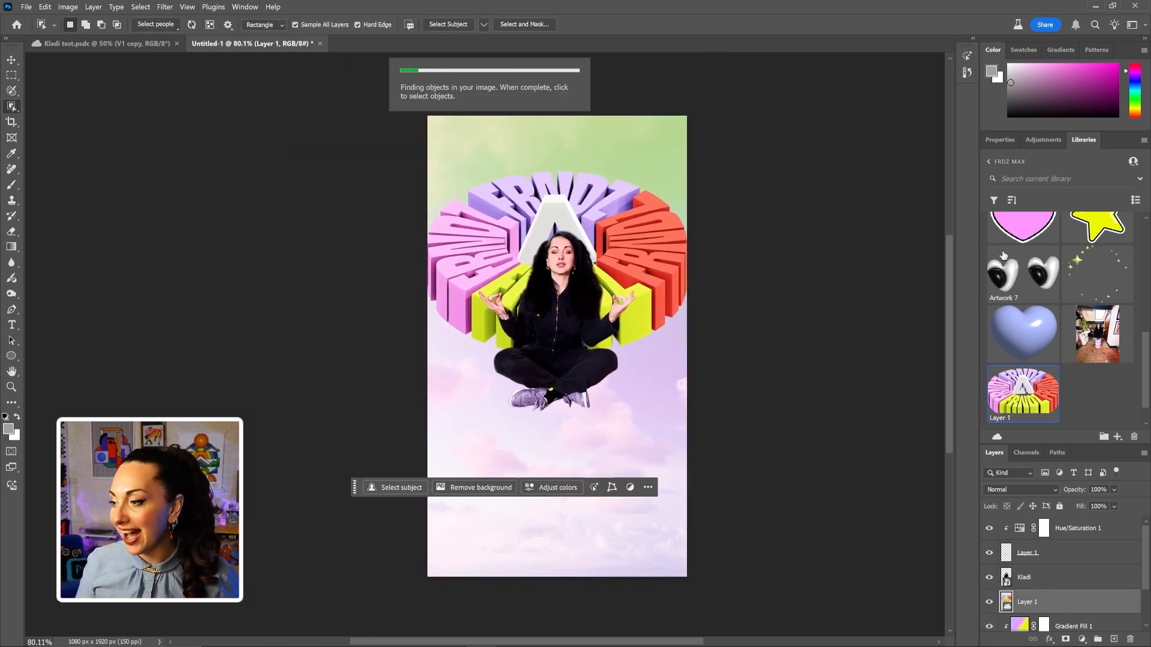
pyautogui.scroll(5, 1023, 288)
pyautogui.moveTo(1043, 338); pyautogui.dragTo(566, 259)
pyautogui.press('Return')
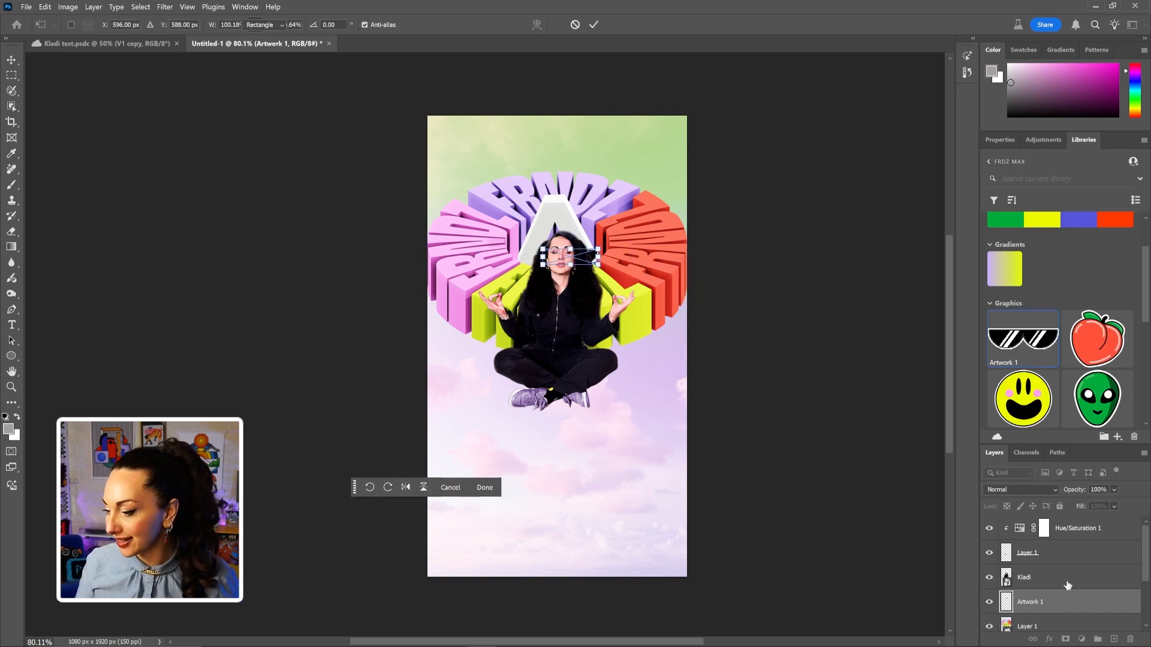
pyautogui.moveTo(1067, 601); pyautogui.dragTo(1067, 520)
pyautogui.press('w')
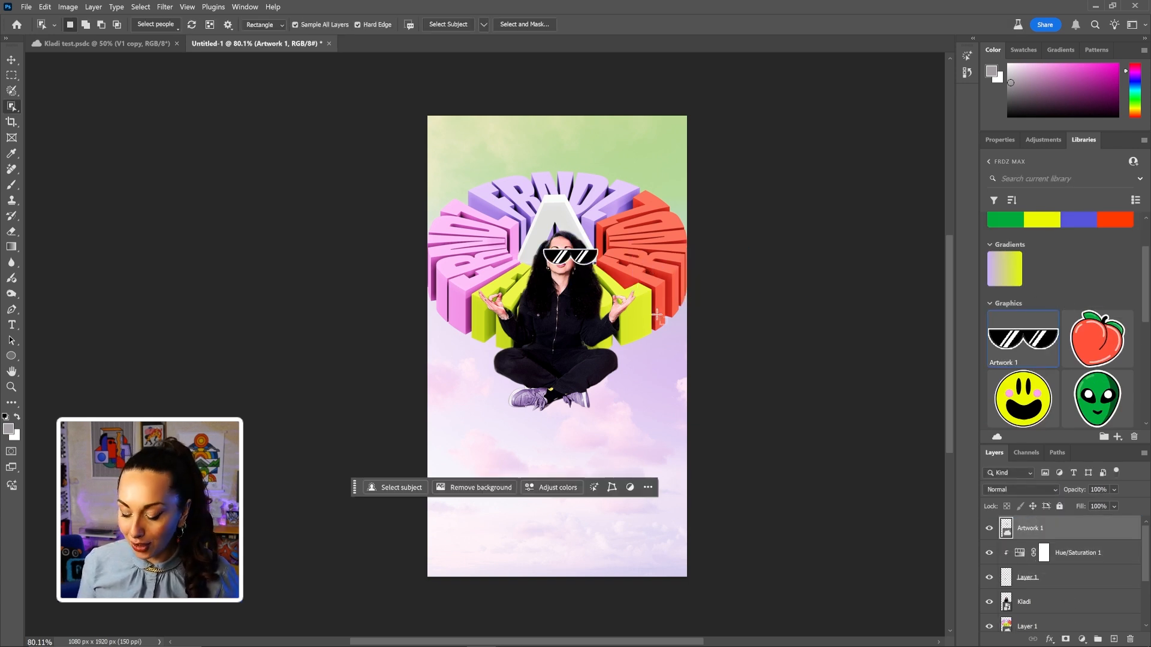
# Scale the sunglasses down so they sit over the woman's eyes.
pyautogui.hotkey('ctrl', 't')
pyautogui.moveTo(527, 248); pyautogui.dragTo(555, 265)
pyautogui.moveTo(748, 254); pyautogui.dragTo(670, 268)
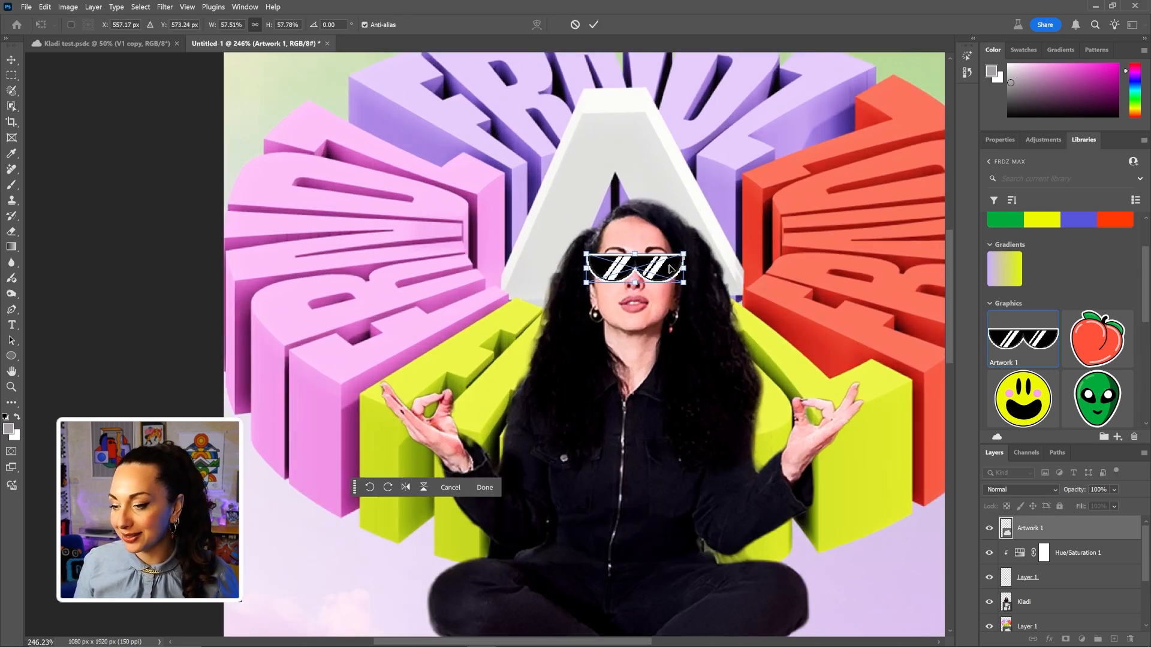
pyautogui.press('Return')
pyautogui.press('w')
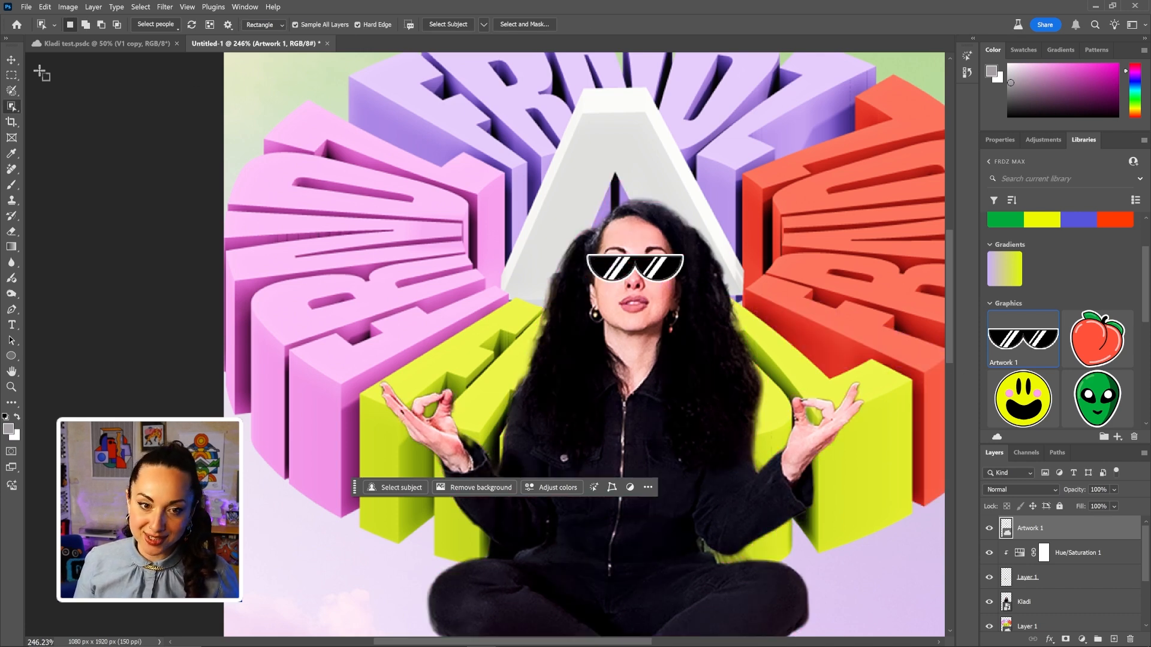
# Pan the Untitled-1 canvas and switch to the finished Kladi test.psdc poster.
pyautogui.click(155, 24)
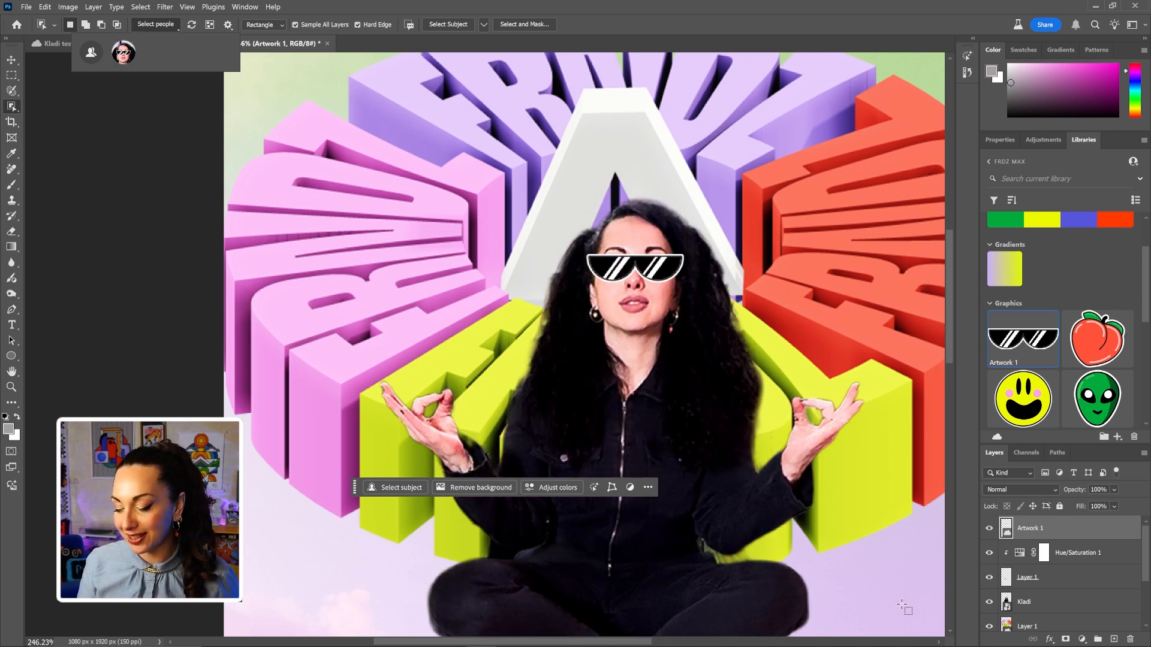
pyautogui.moveTo(807, 571); pyautogui.dragTo(705, 552)
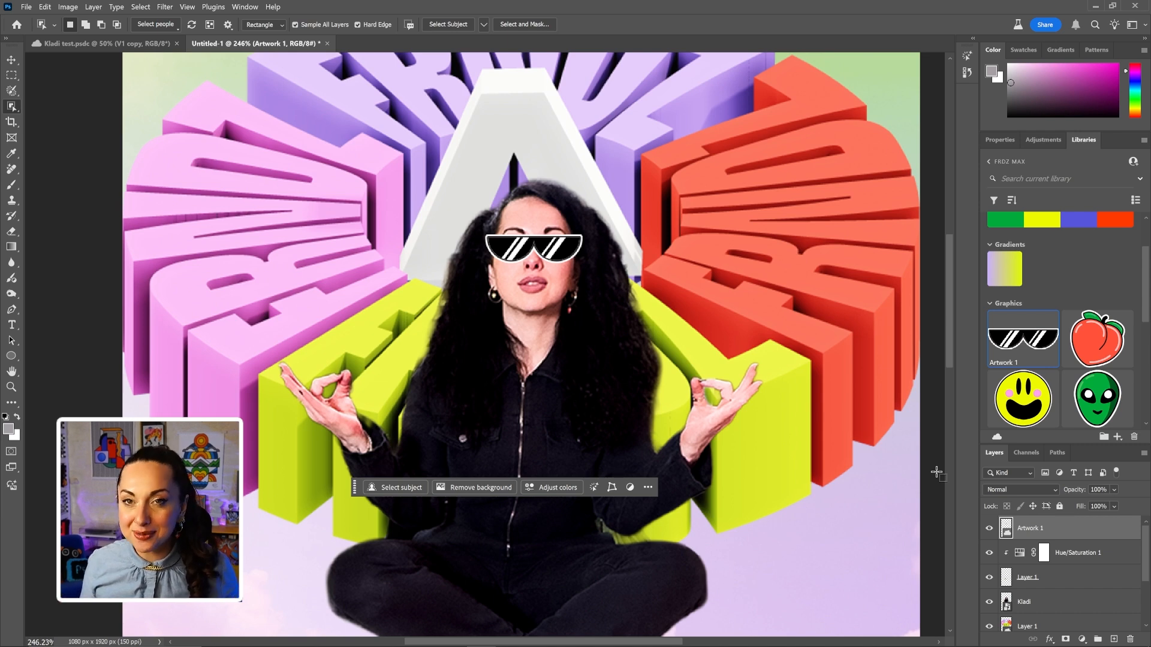
pyautogui.click(119, 46)
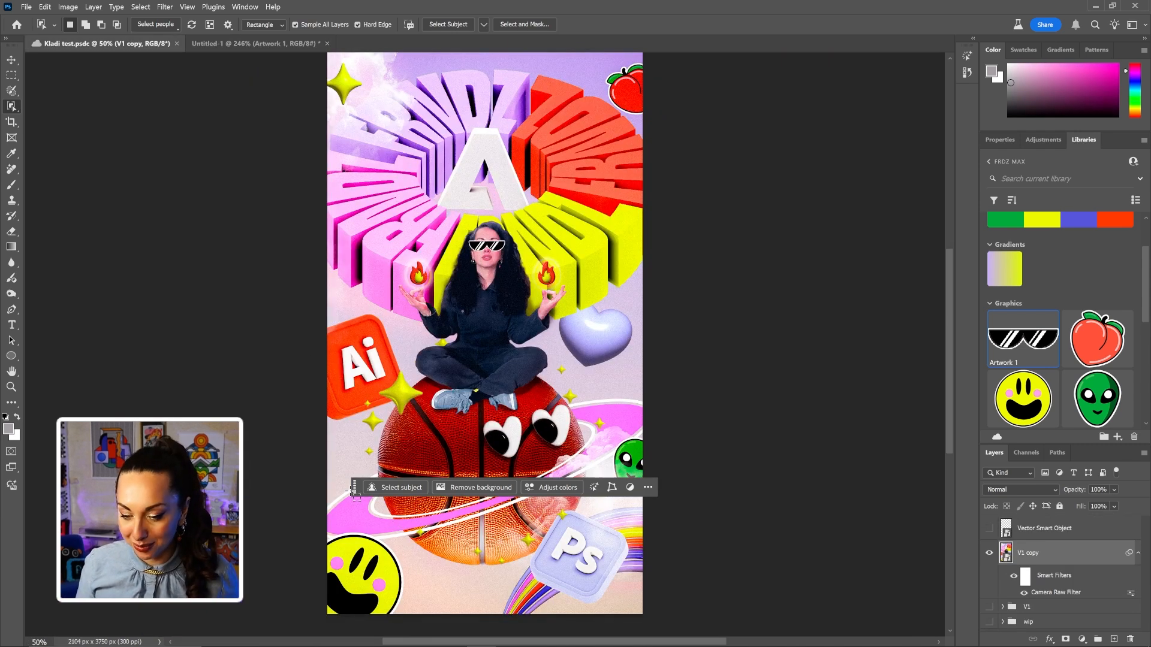
pyautogui.moveTo(349, 491); pyautogui.dragTo(719, 433)
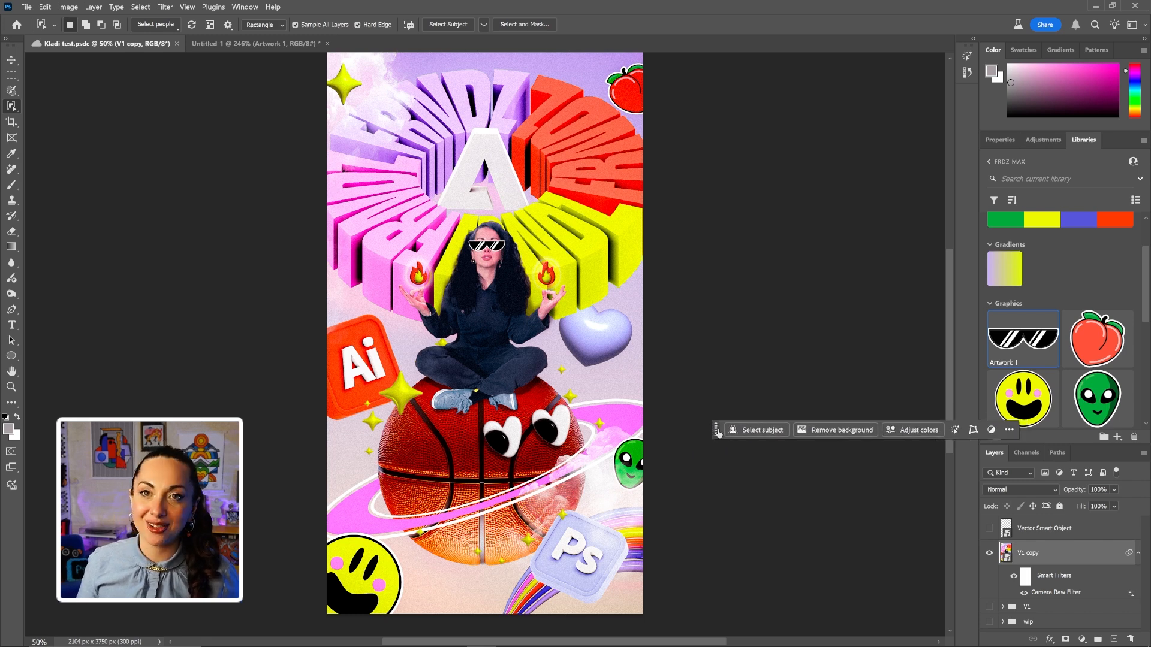